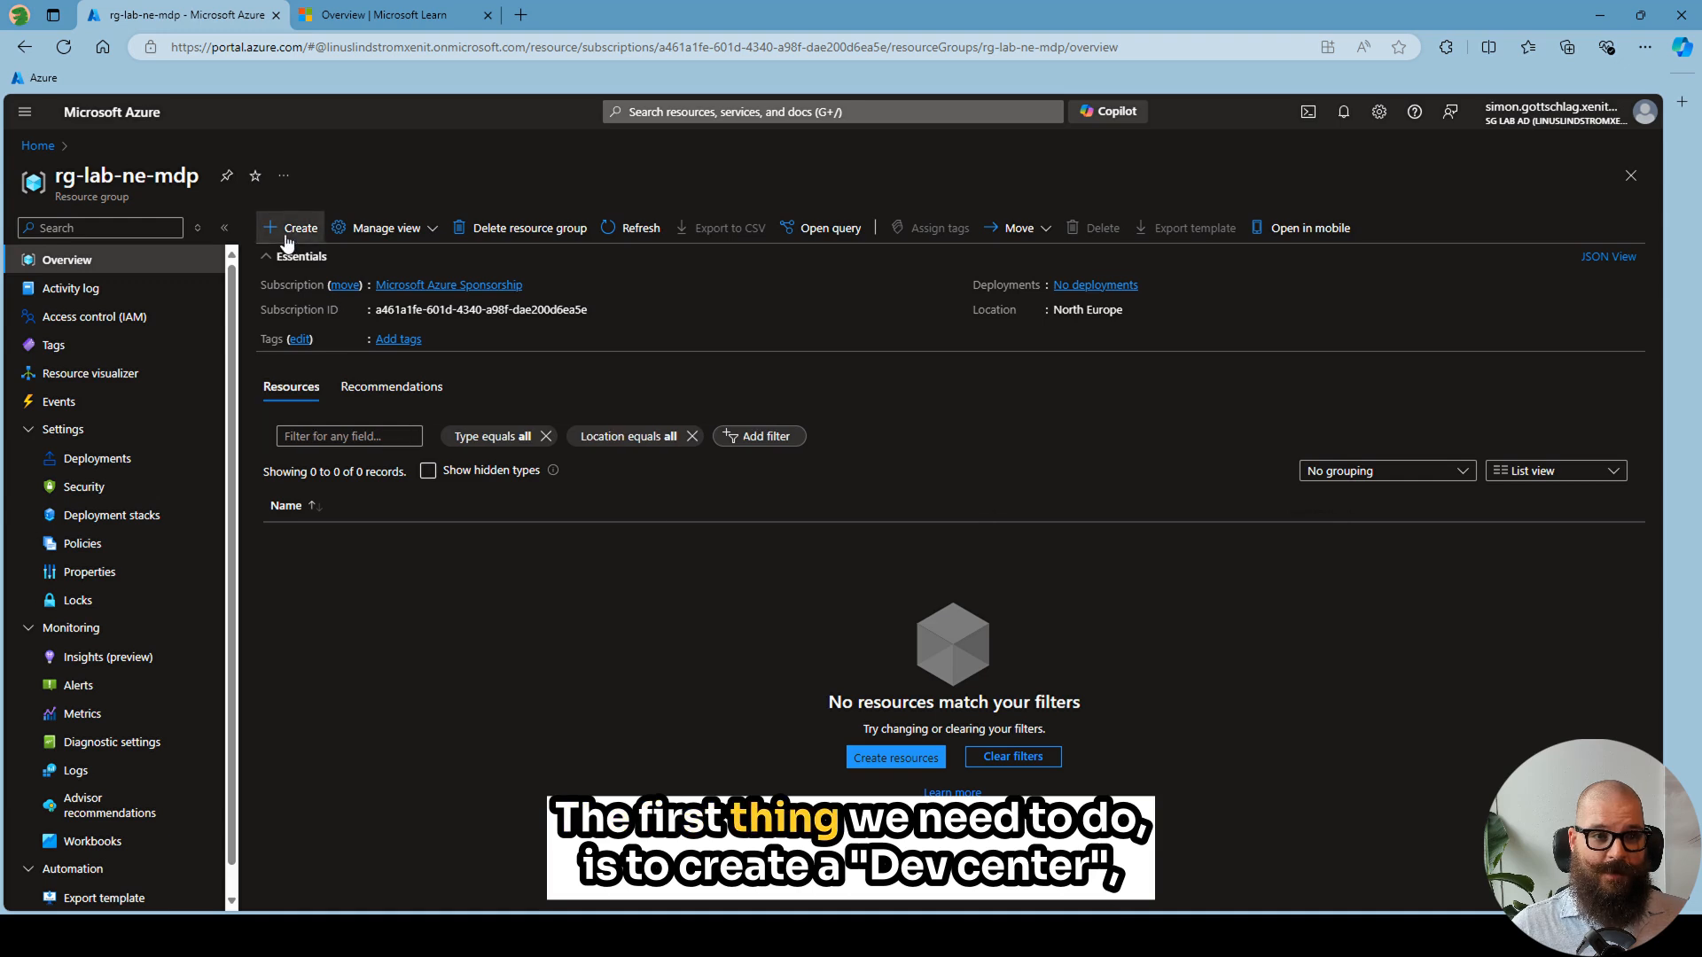
# - Search the Marketplace for "dev center" from the resource group and start creating Microsoft's Dev center resource
pyautogui.click(288, 236)
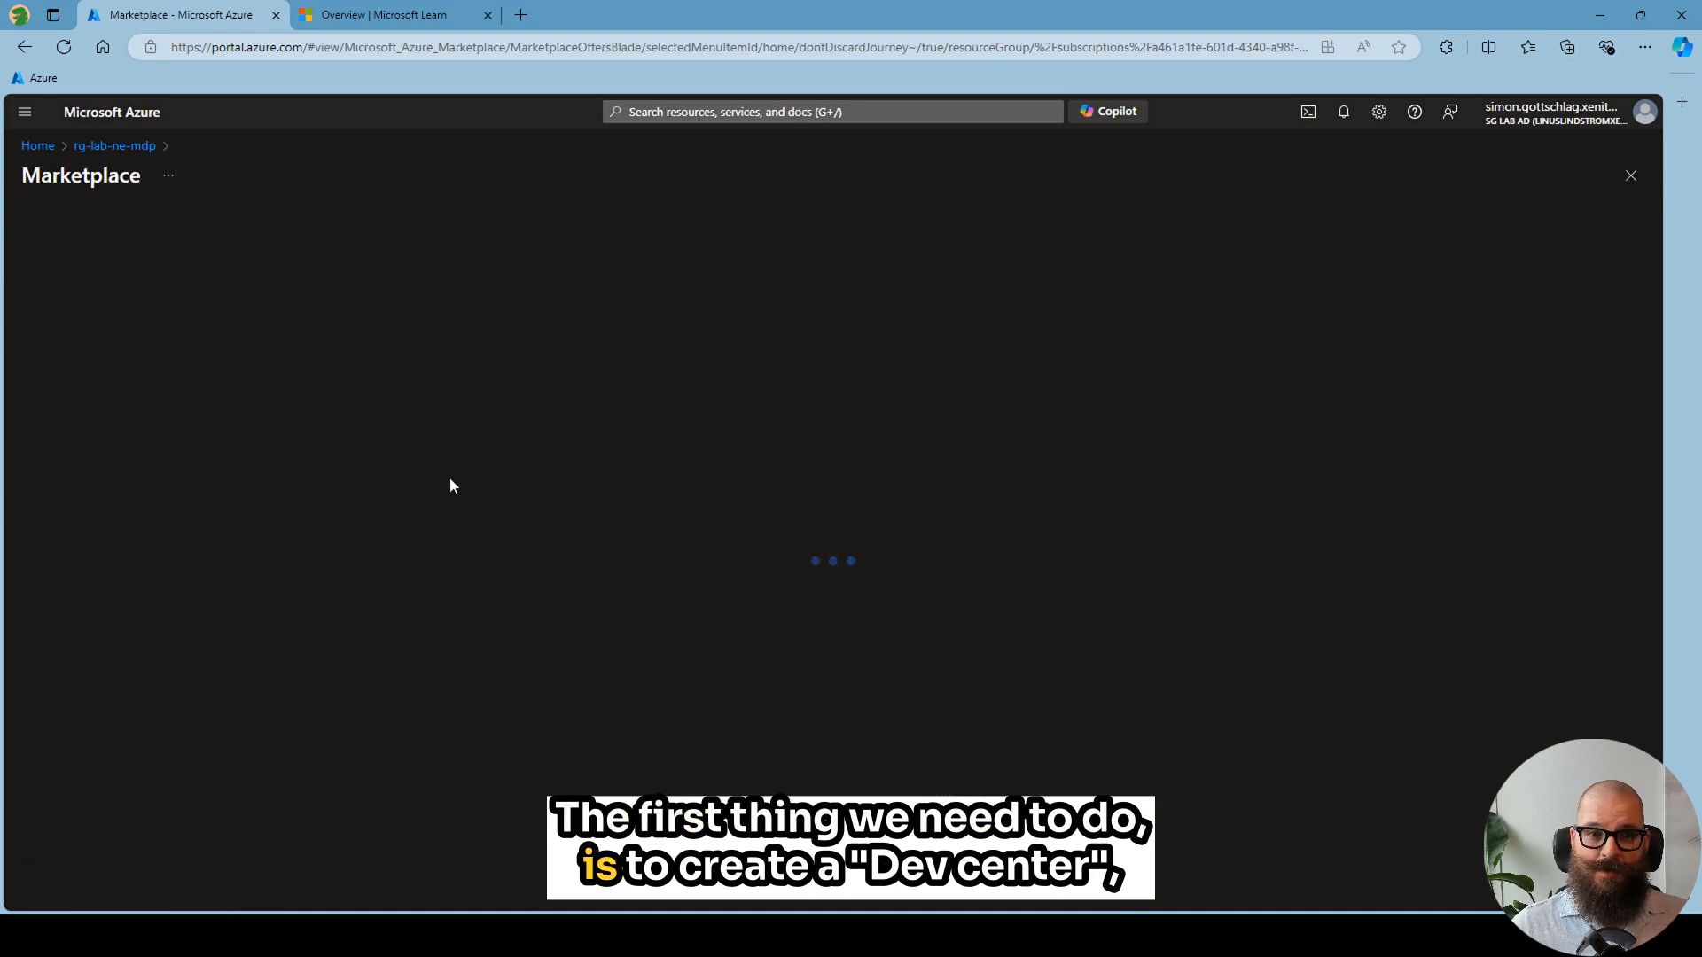
pyautogui.click(361, 245)
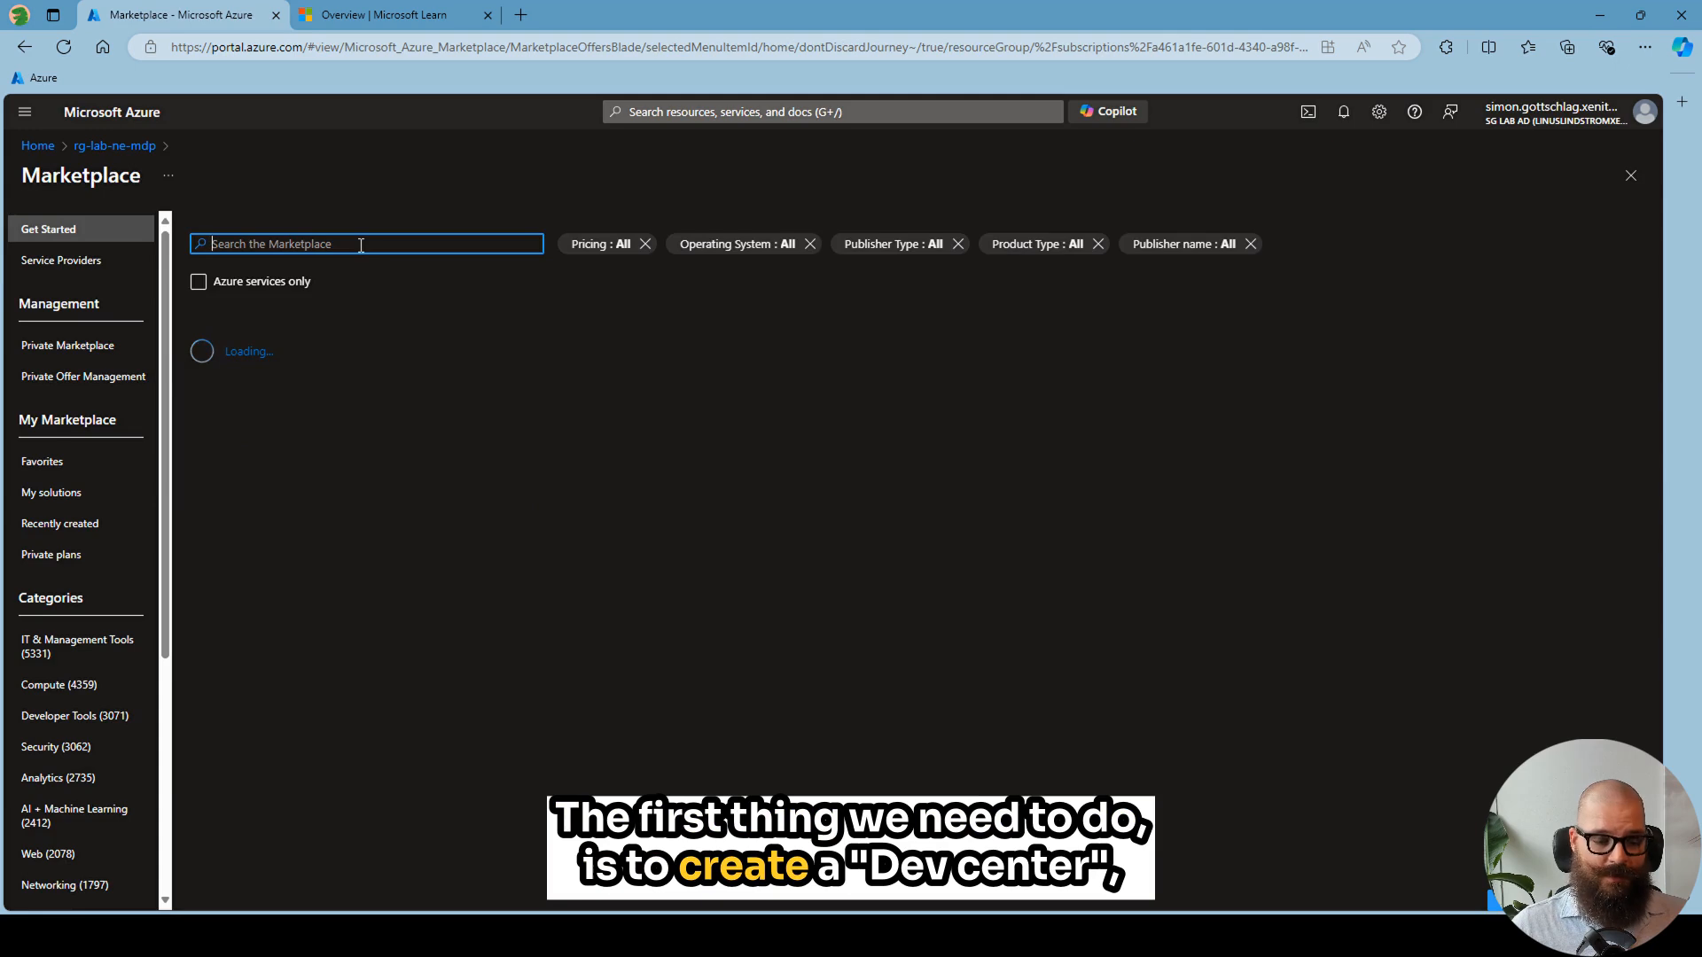
pyautogui.write('dev cent')
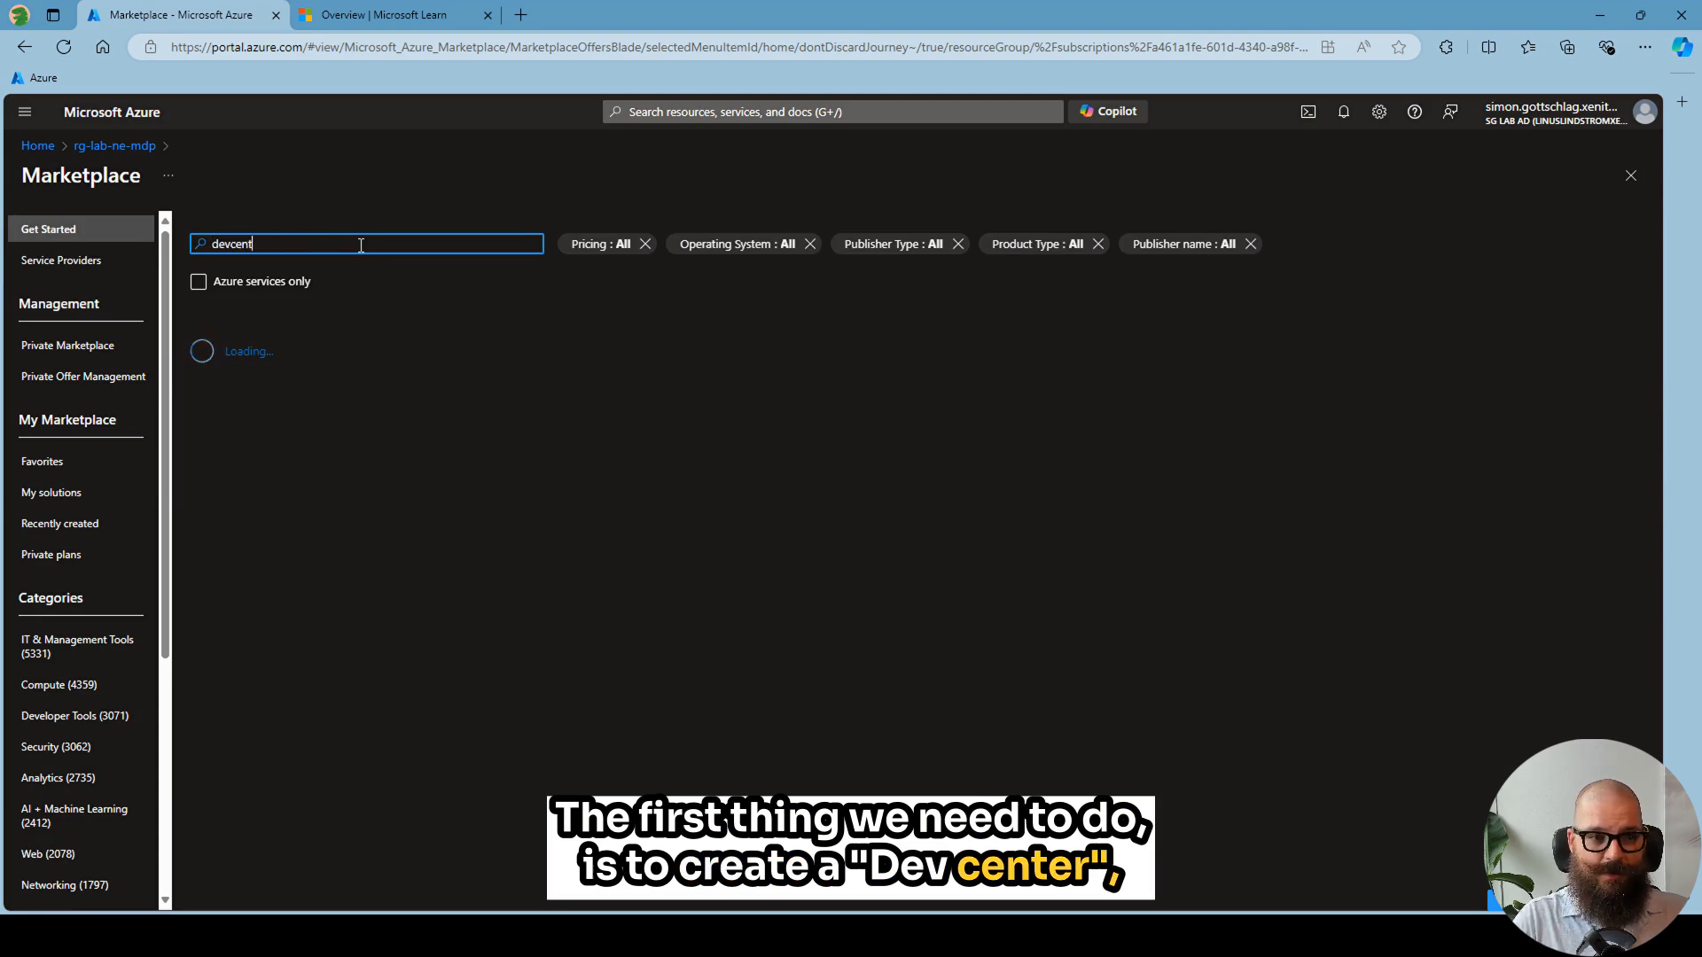
pyautogui.write('er')
pyautogui.press('Return')
pyautogui.click(232, 341)
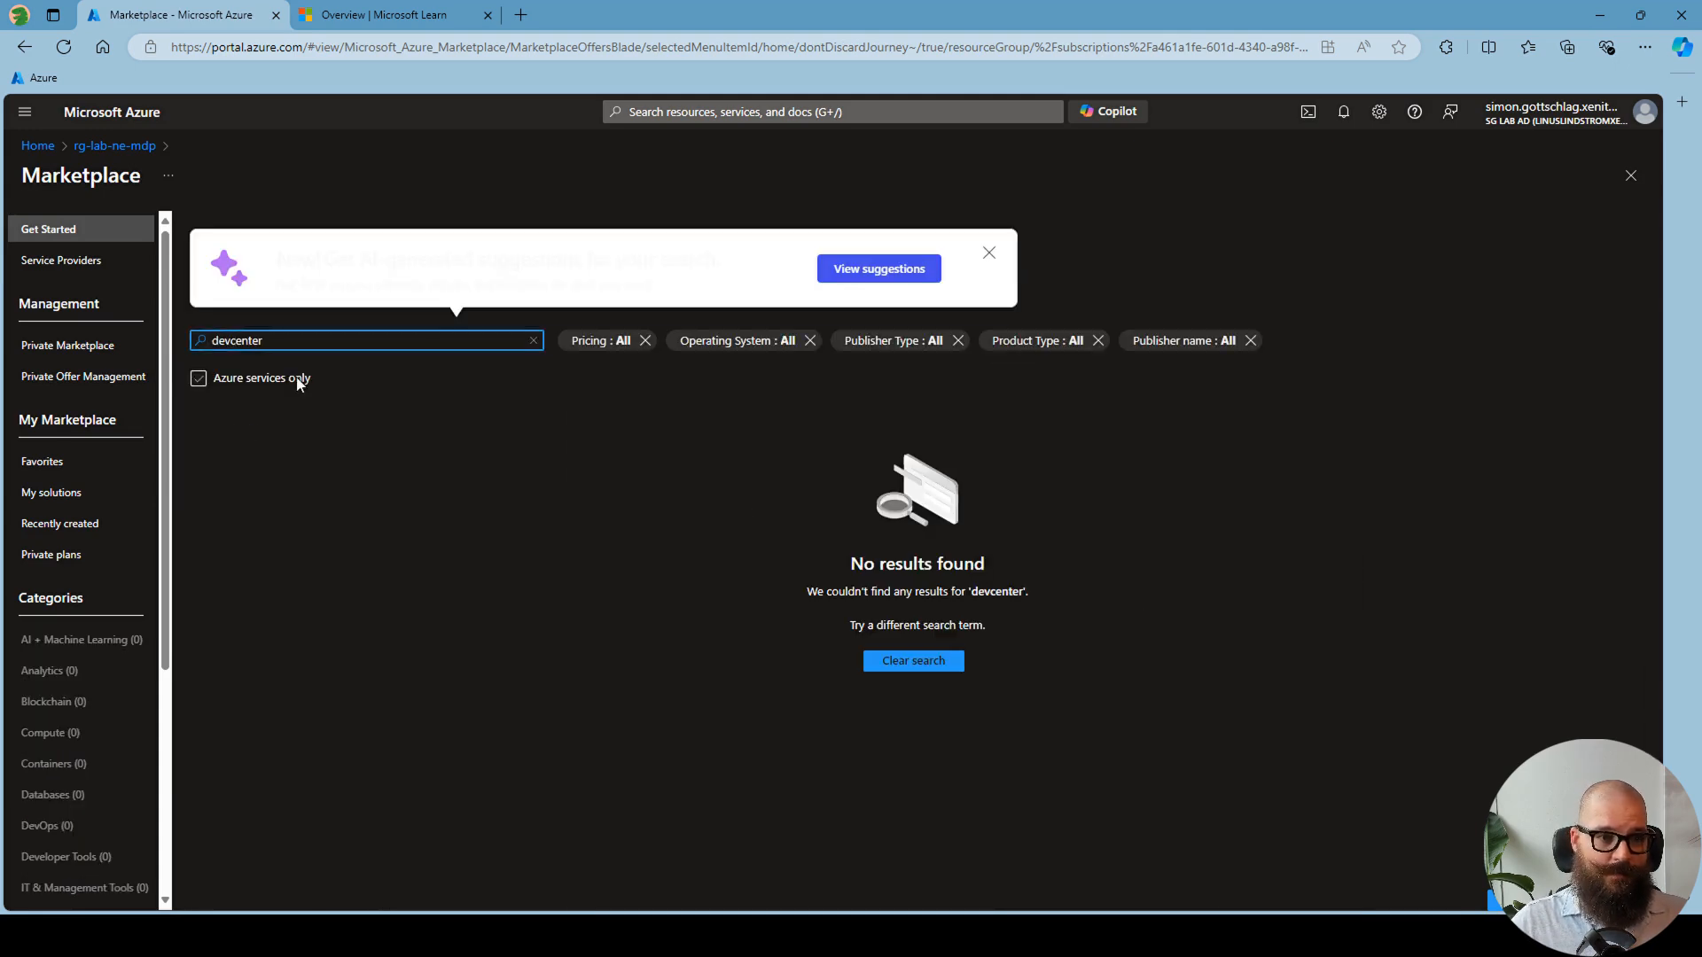
pyautogui.press('Return')
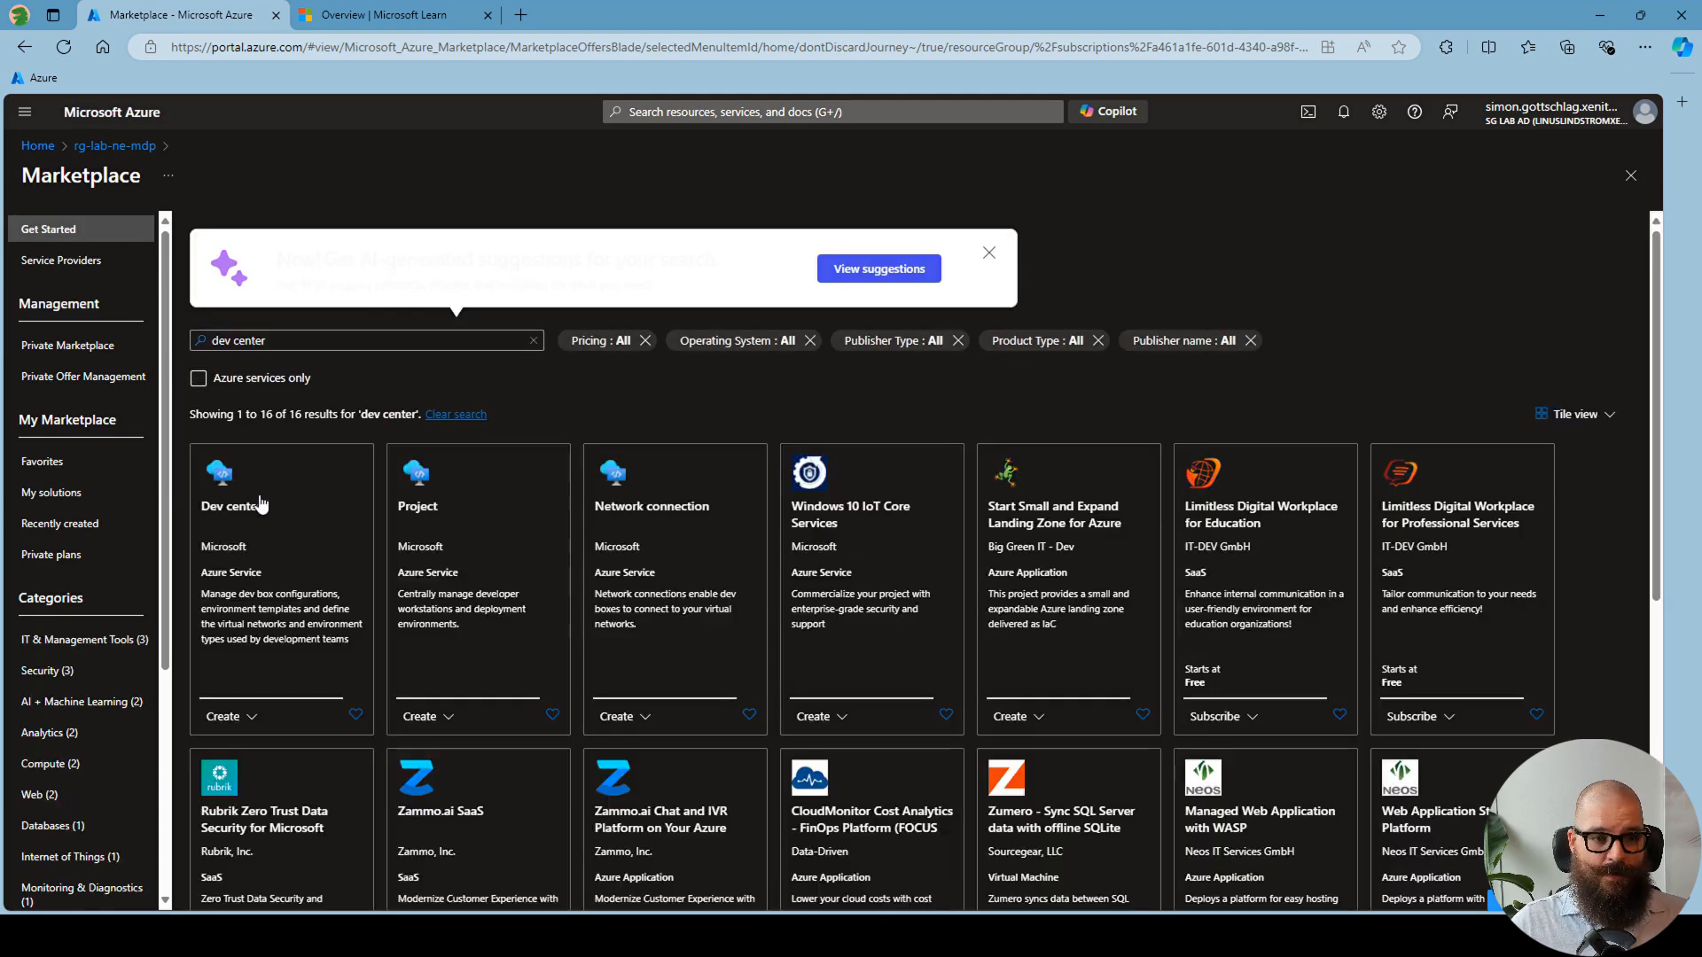
pyautogui.click(262, 505)
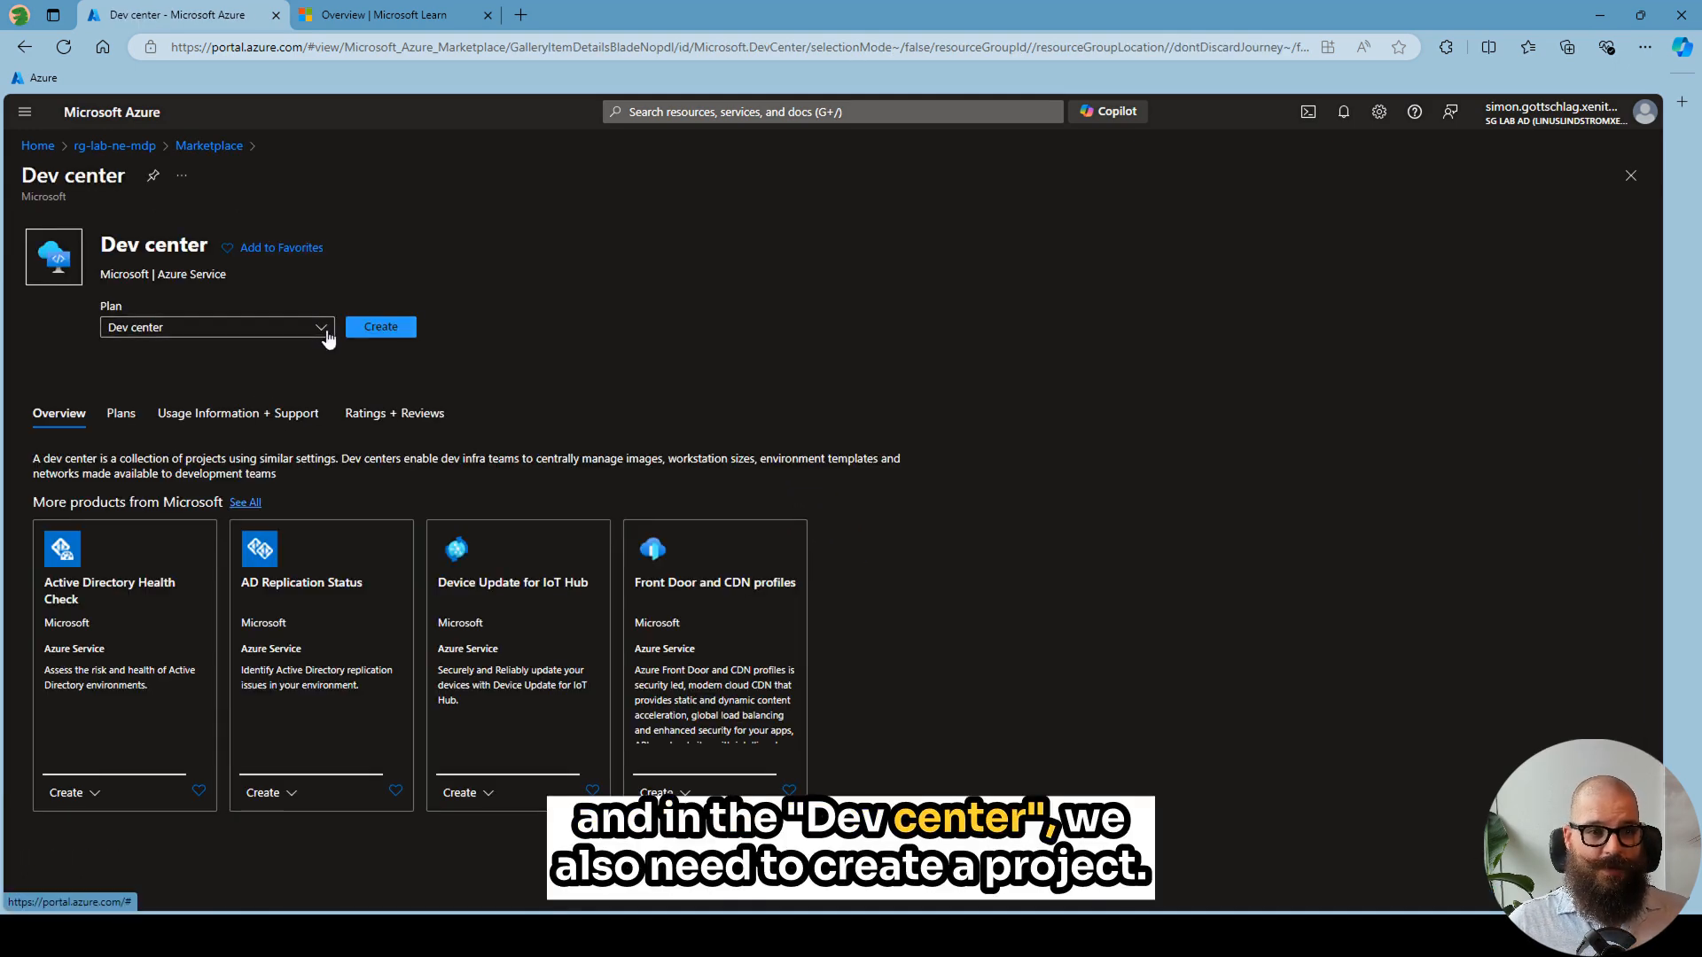
pyautogui.click(380, 327)
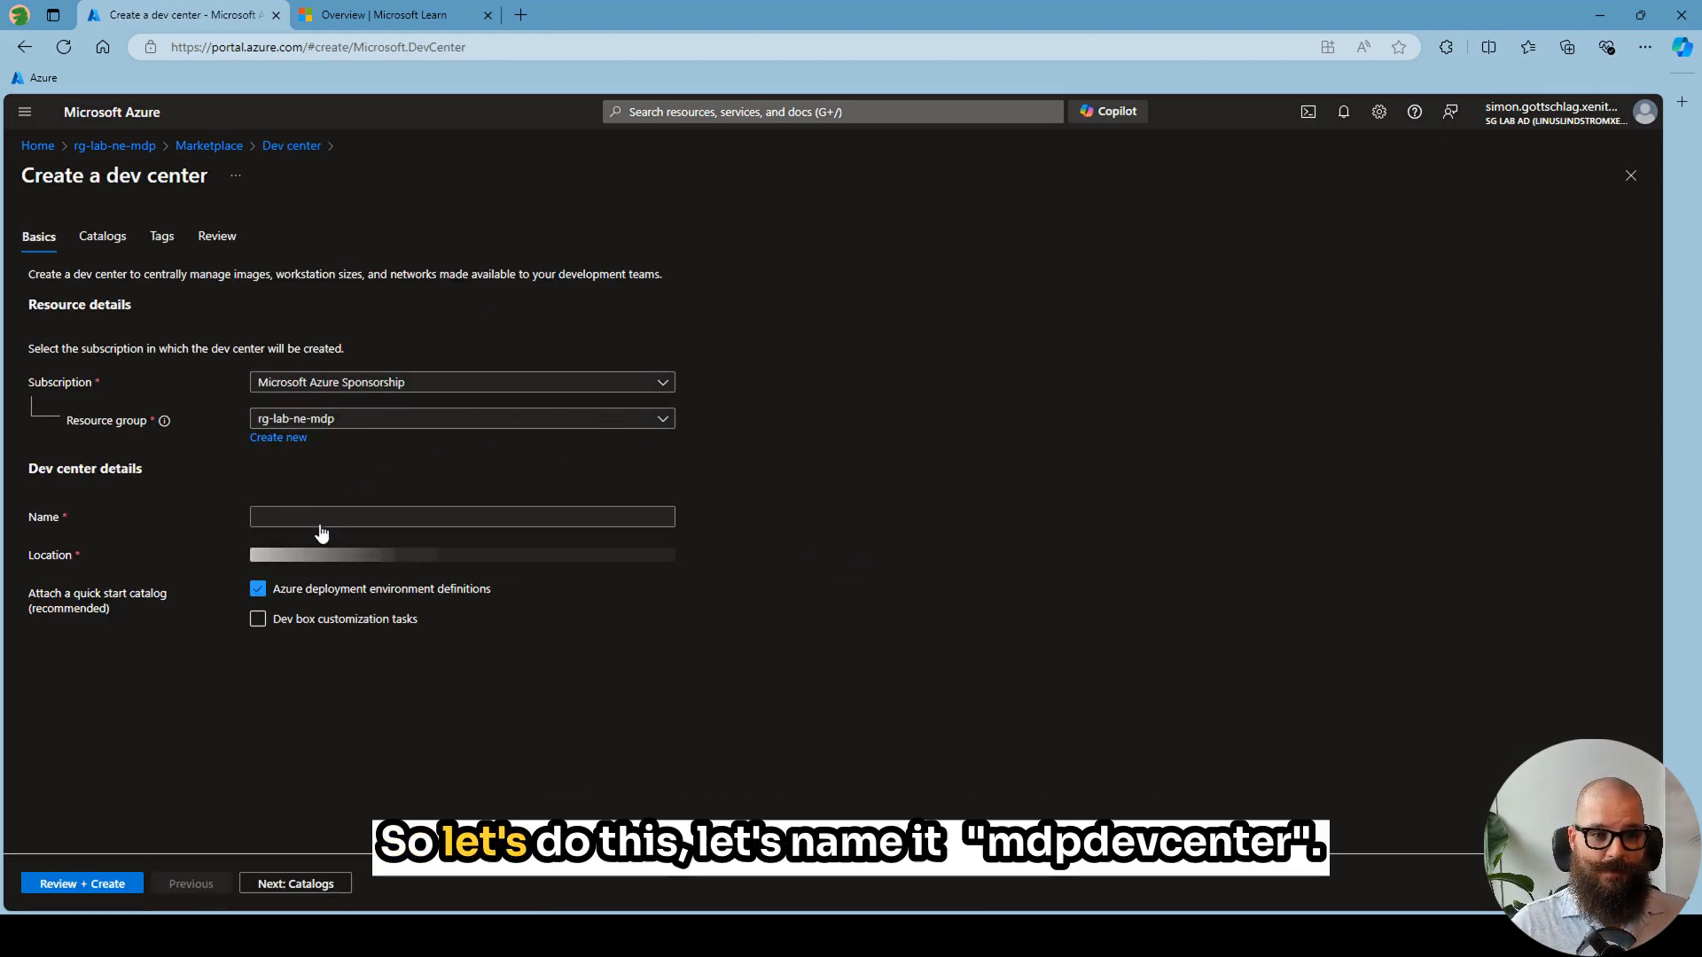
# - Name the dev center mdpdevcenter and create it in resource group rg-lab-ne-mdp
pyautogui.click(325, 522)
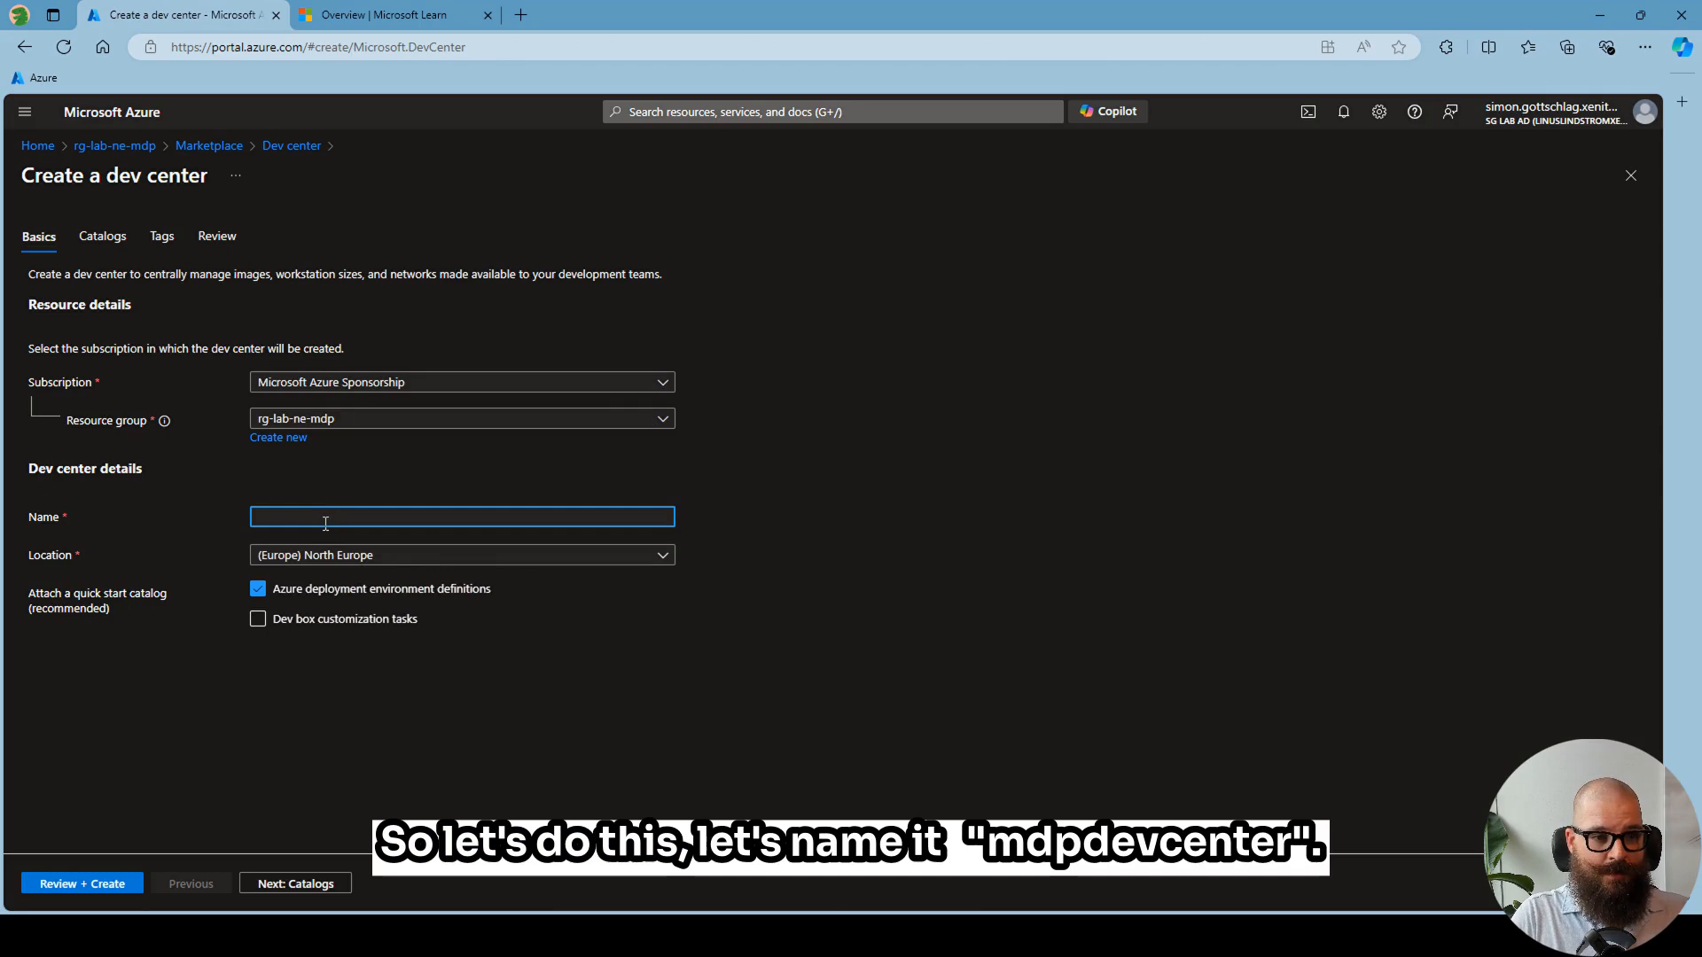
pyautogui.write('dc-lab-ne-mdp')
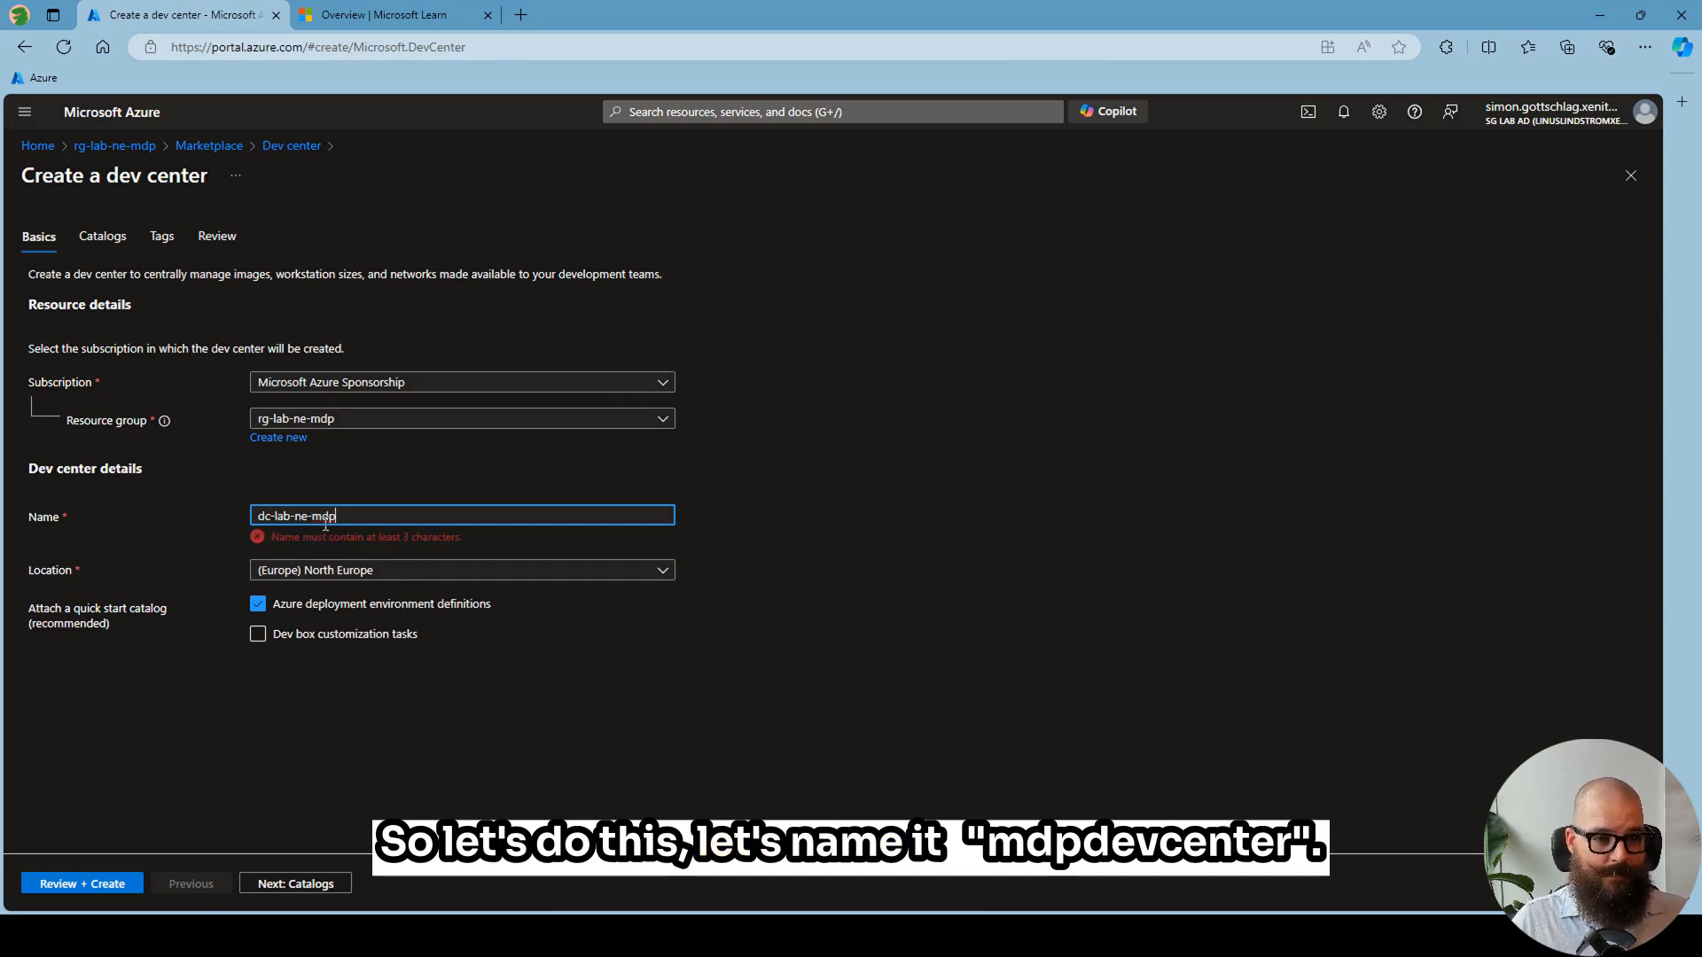
pyautogui.hotkey('ctrl', 'a')
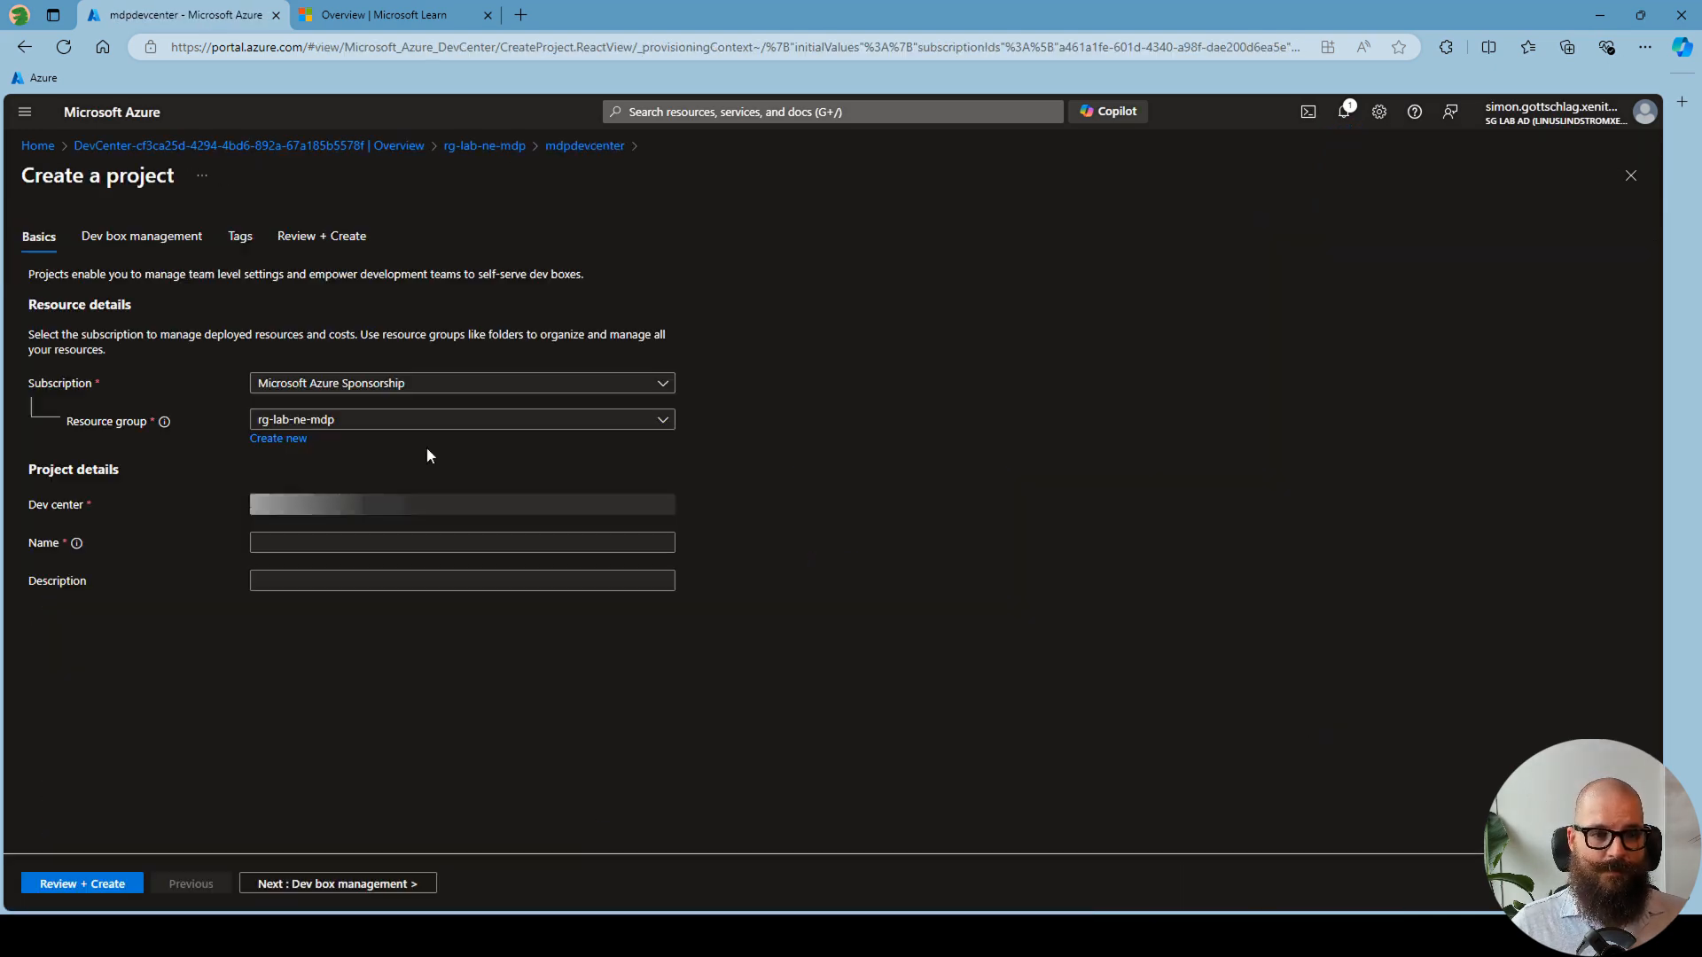
# - Create a project named mdp-project in the mdpdevcenter dev center and return to the rg-lab-ne-mdp resource group
pyautogui.click(328, 541)
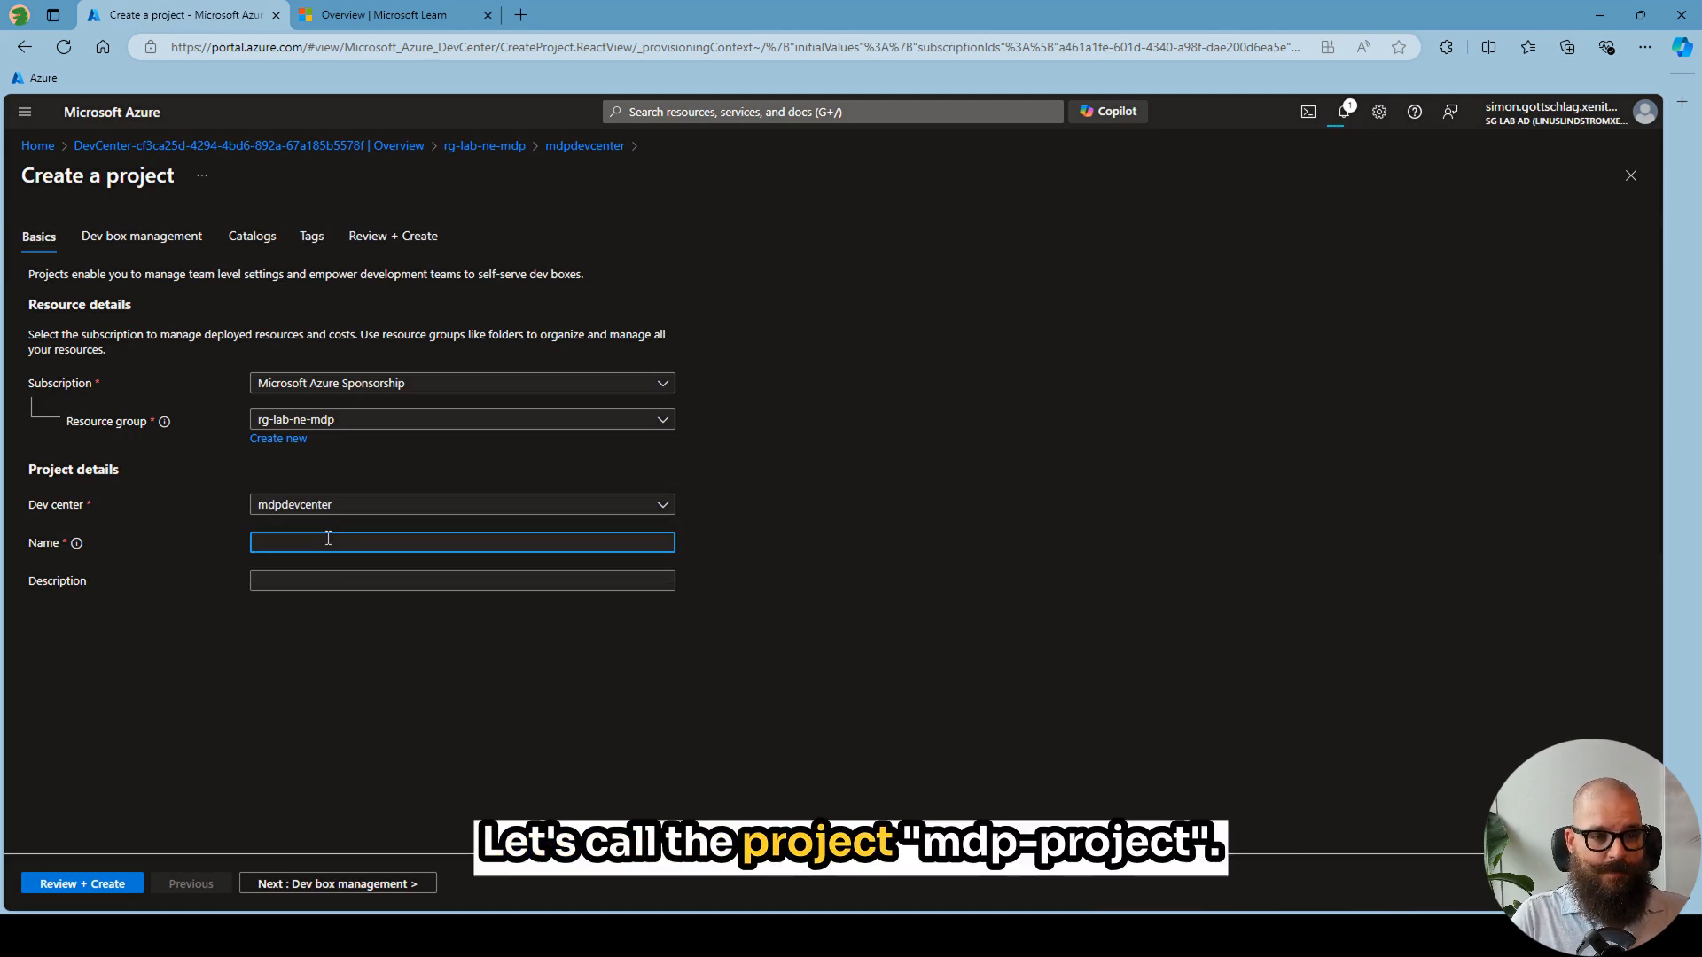
pyautogui.write('mdp-project')
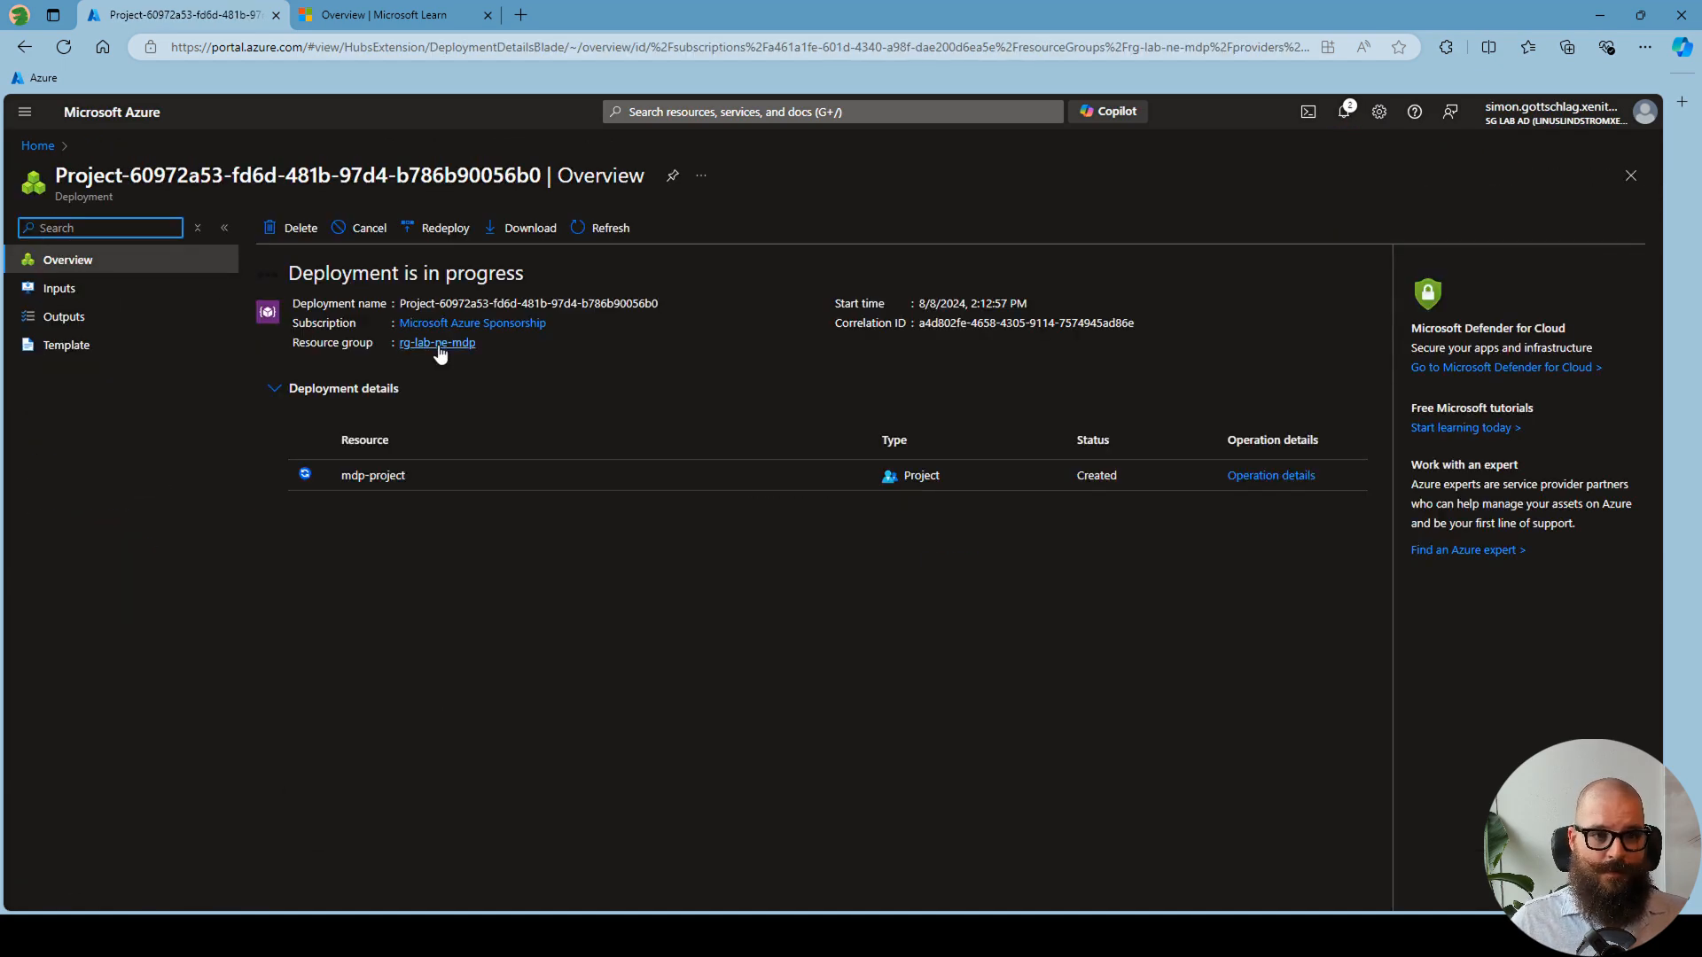
pyautogui.click(439, 352)
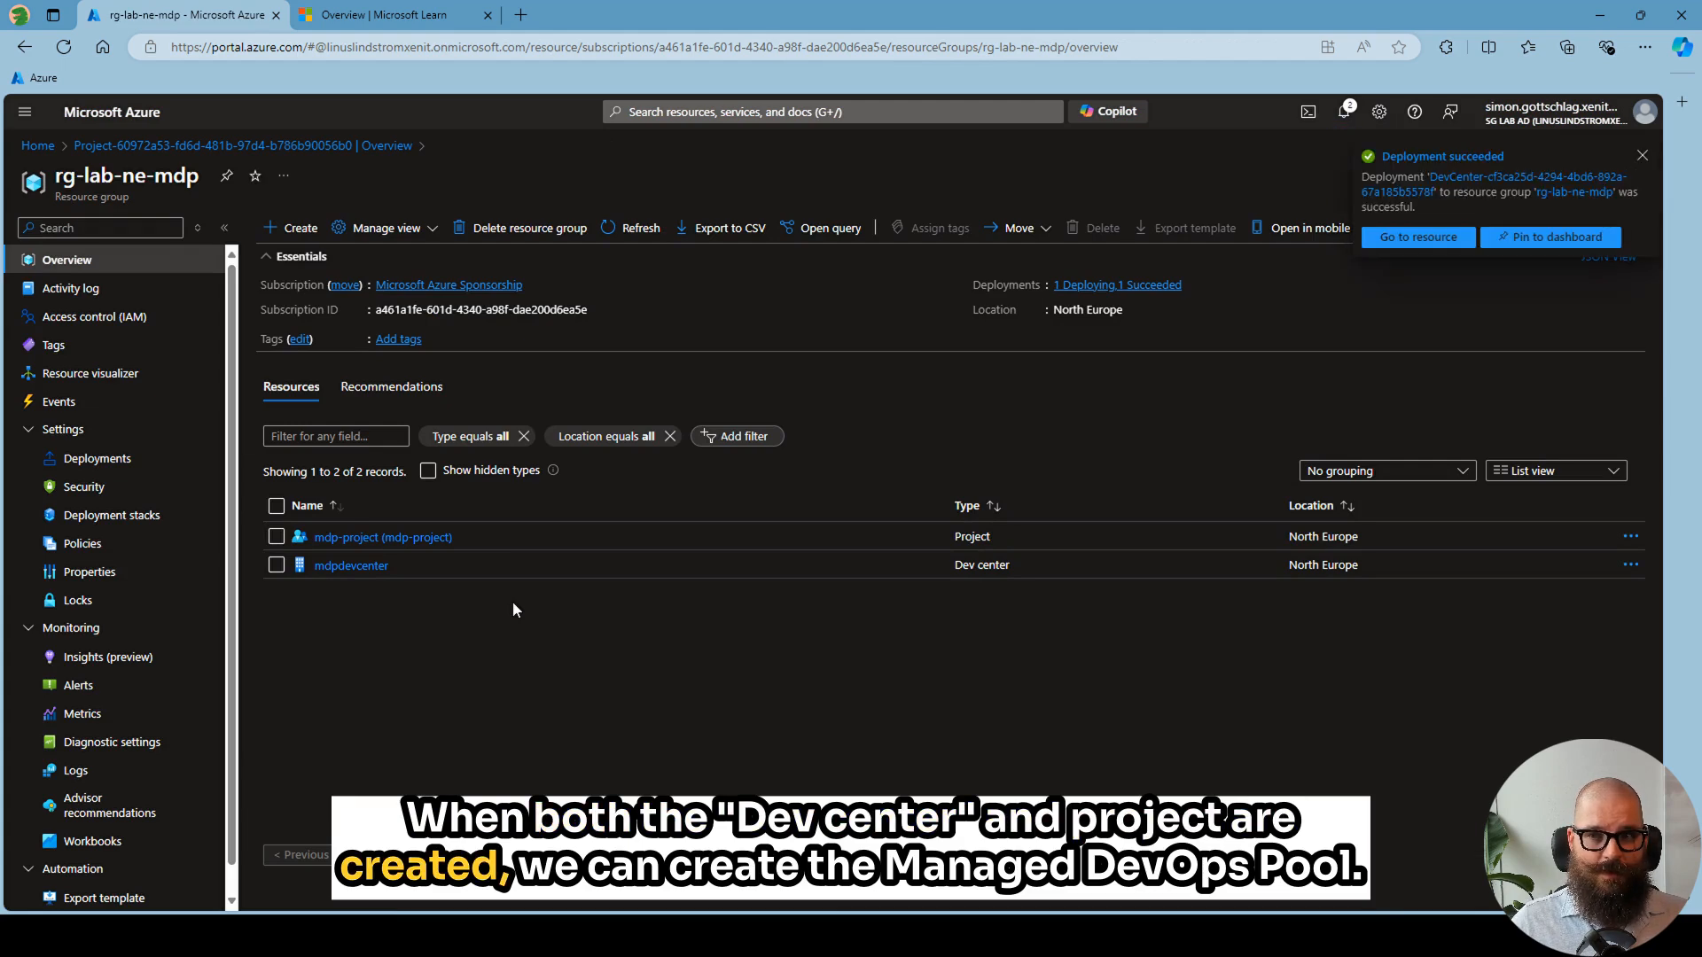
# - Search the portal for "managed devops pool" and open the Managed DevOps Pools service
pyautogui.click(293, 227)
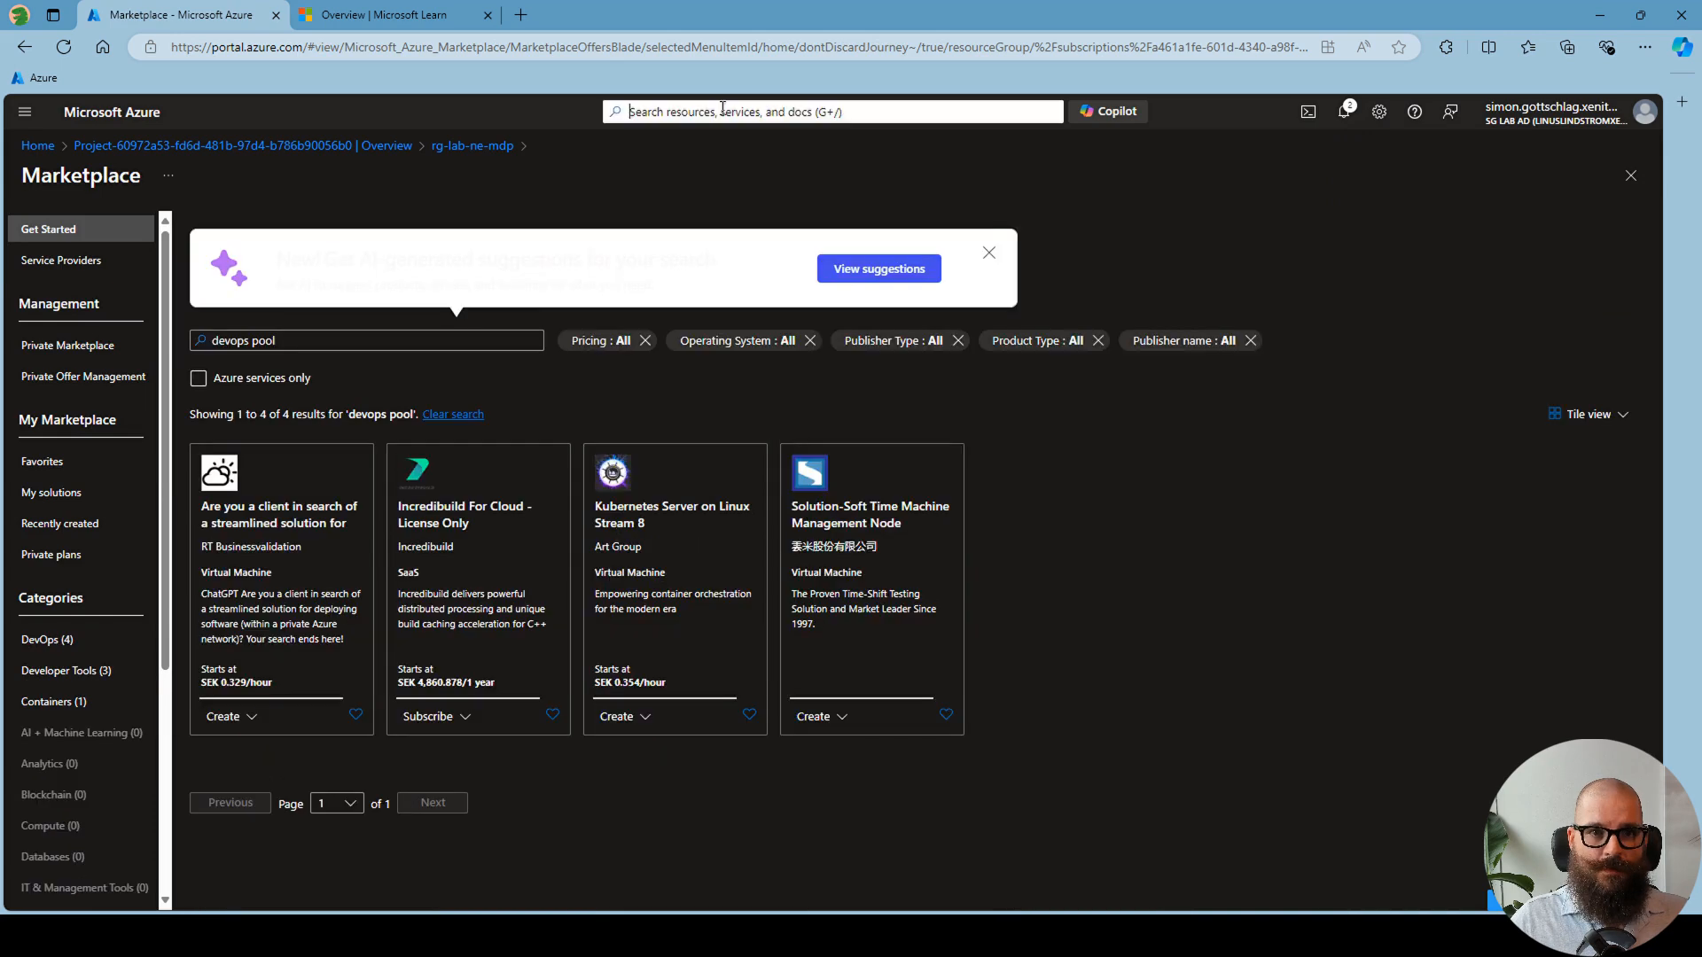
pyautogui.click(722, 110)
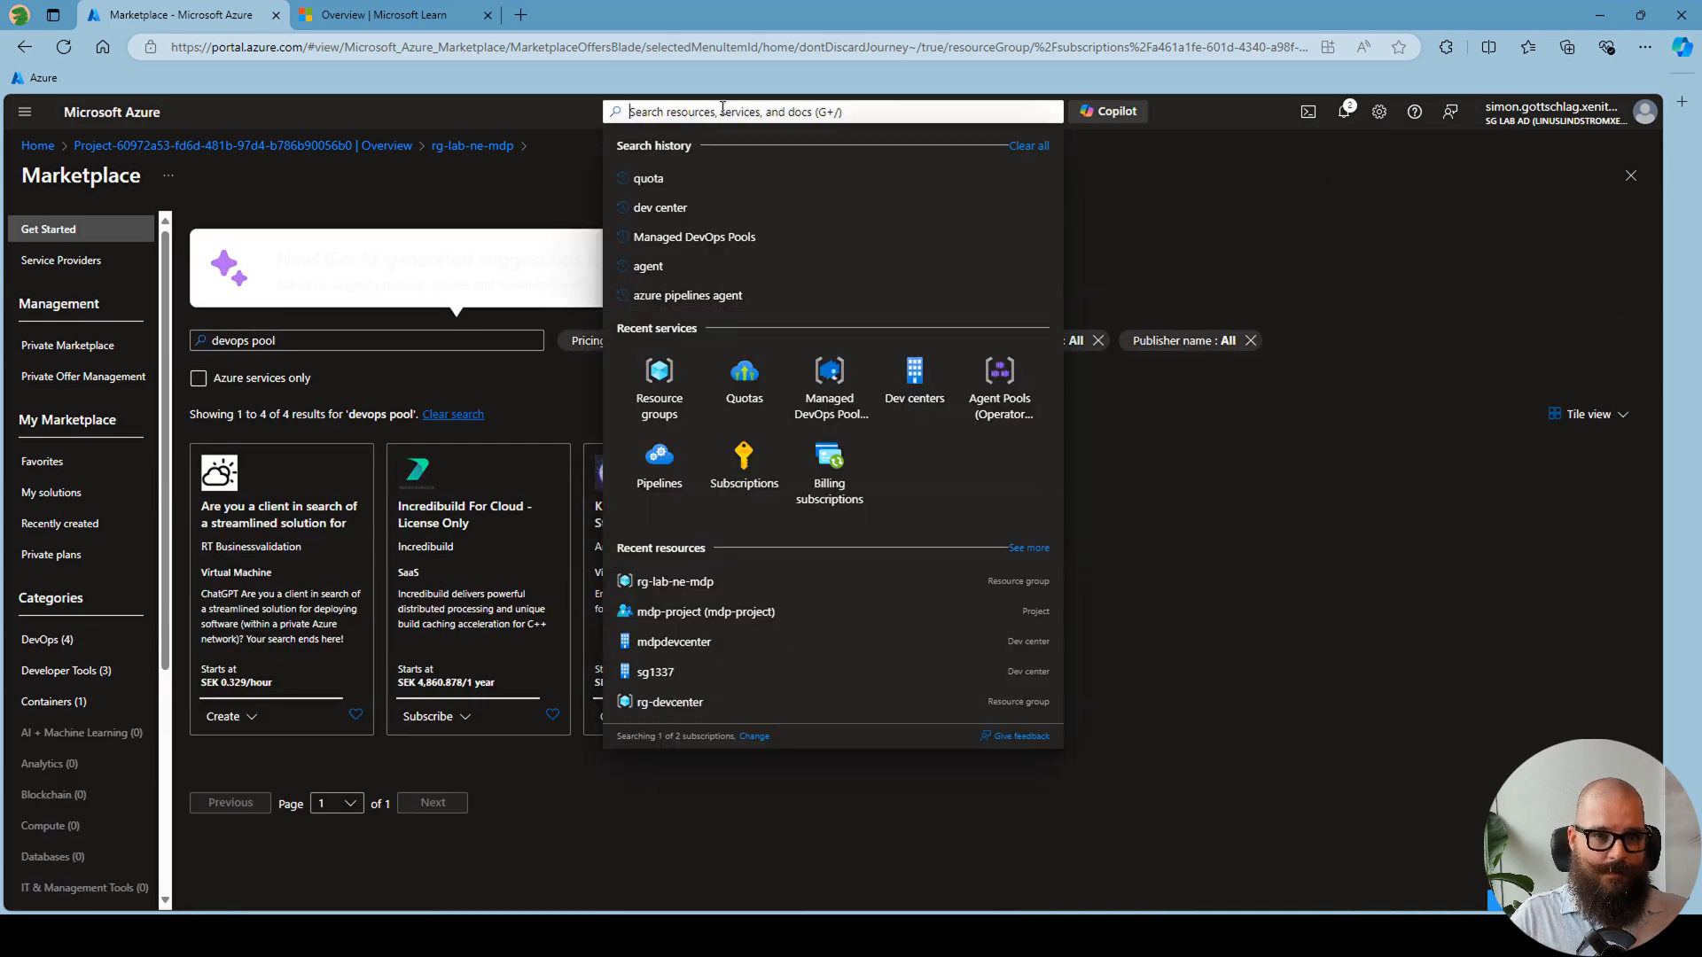
pyautogui.write('managed dev')
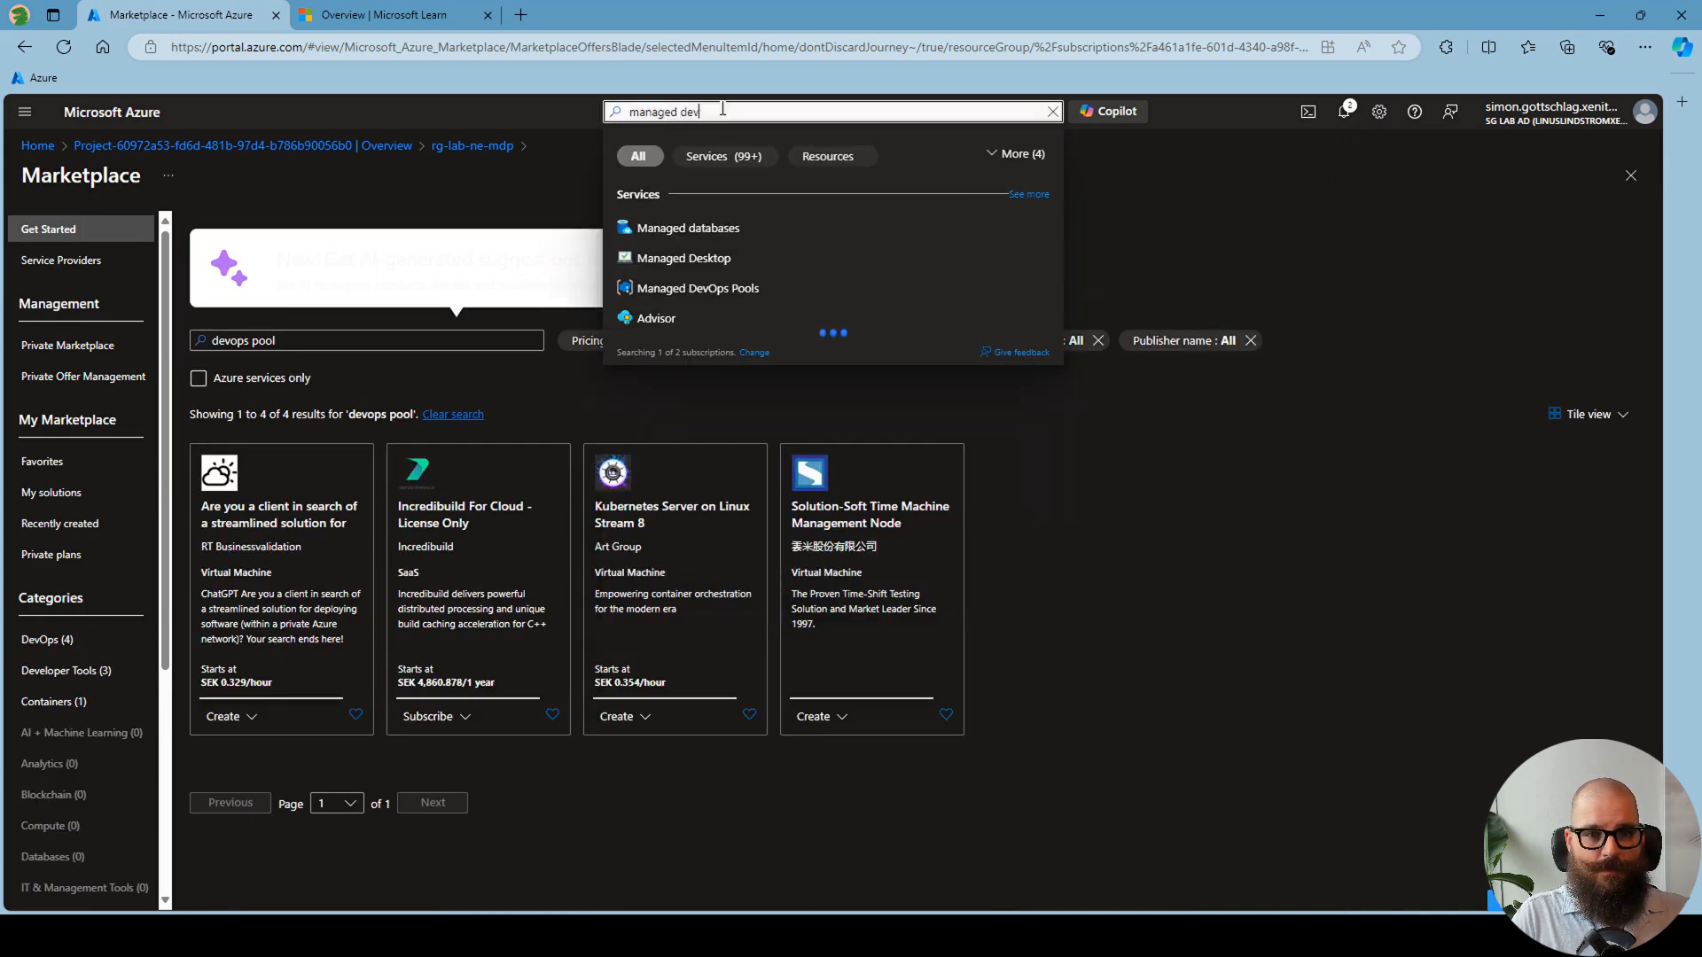
pyautogui.write('ops pool')
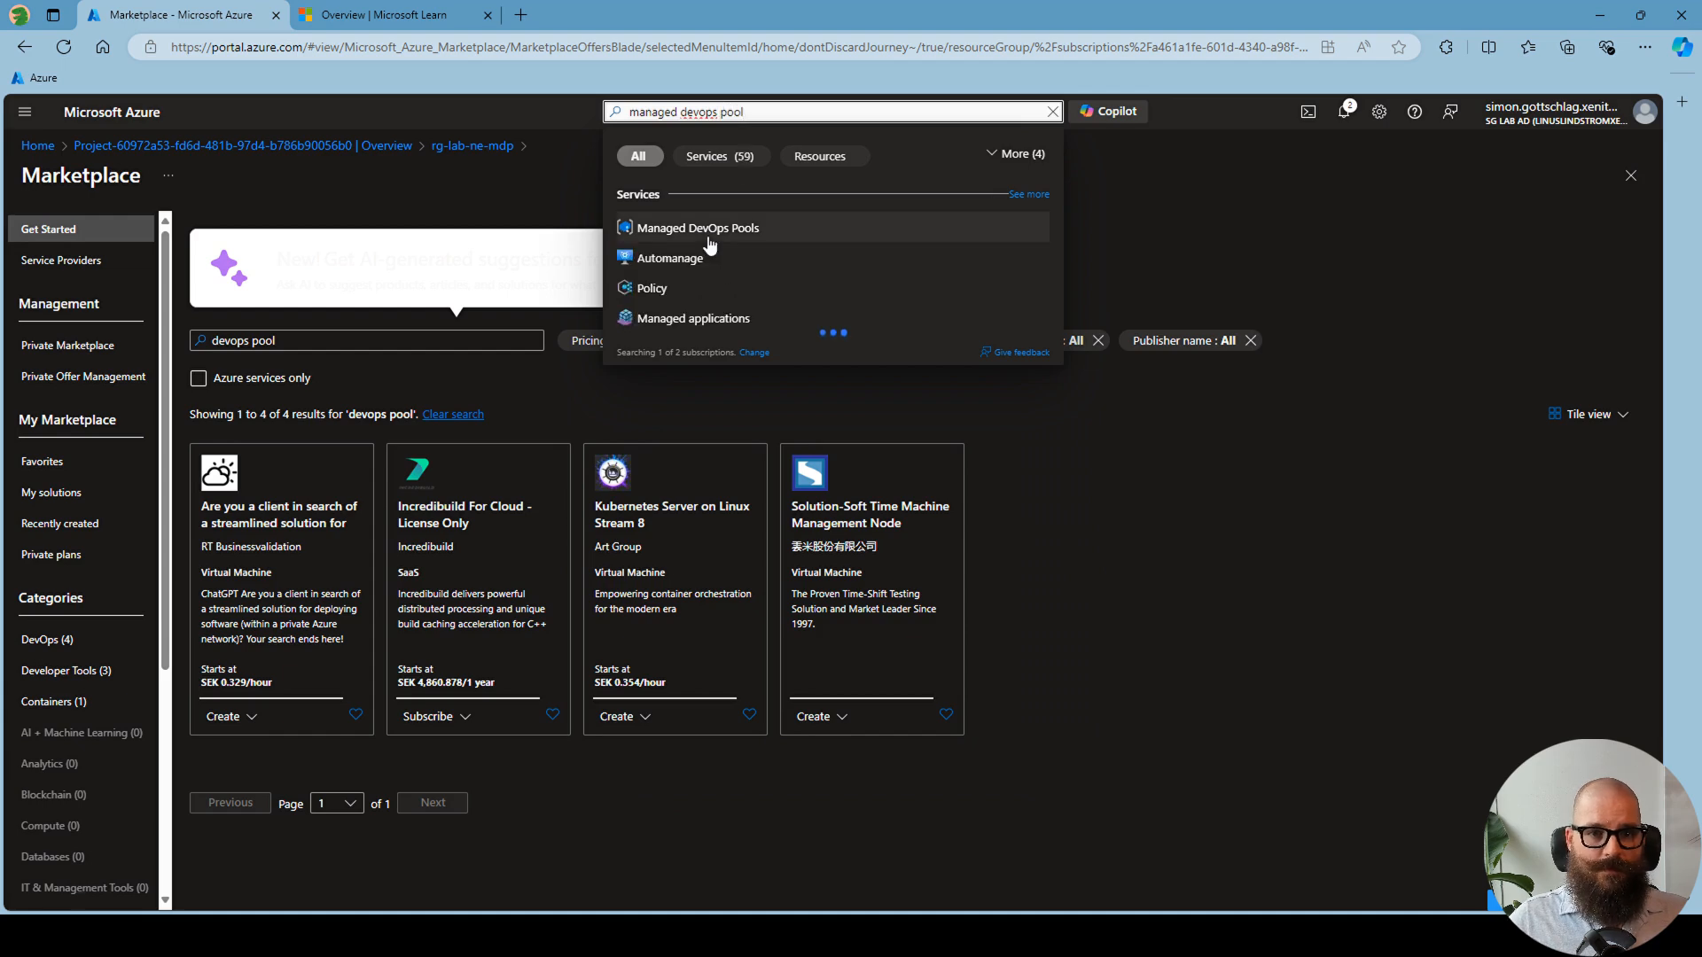
pyautogui.click(709, 232)
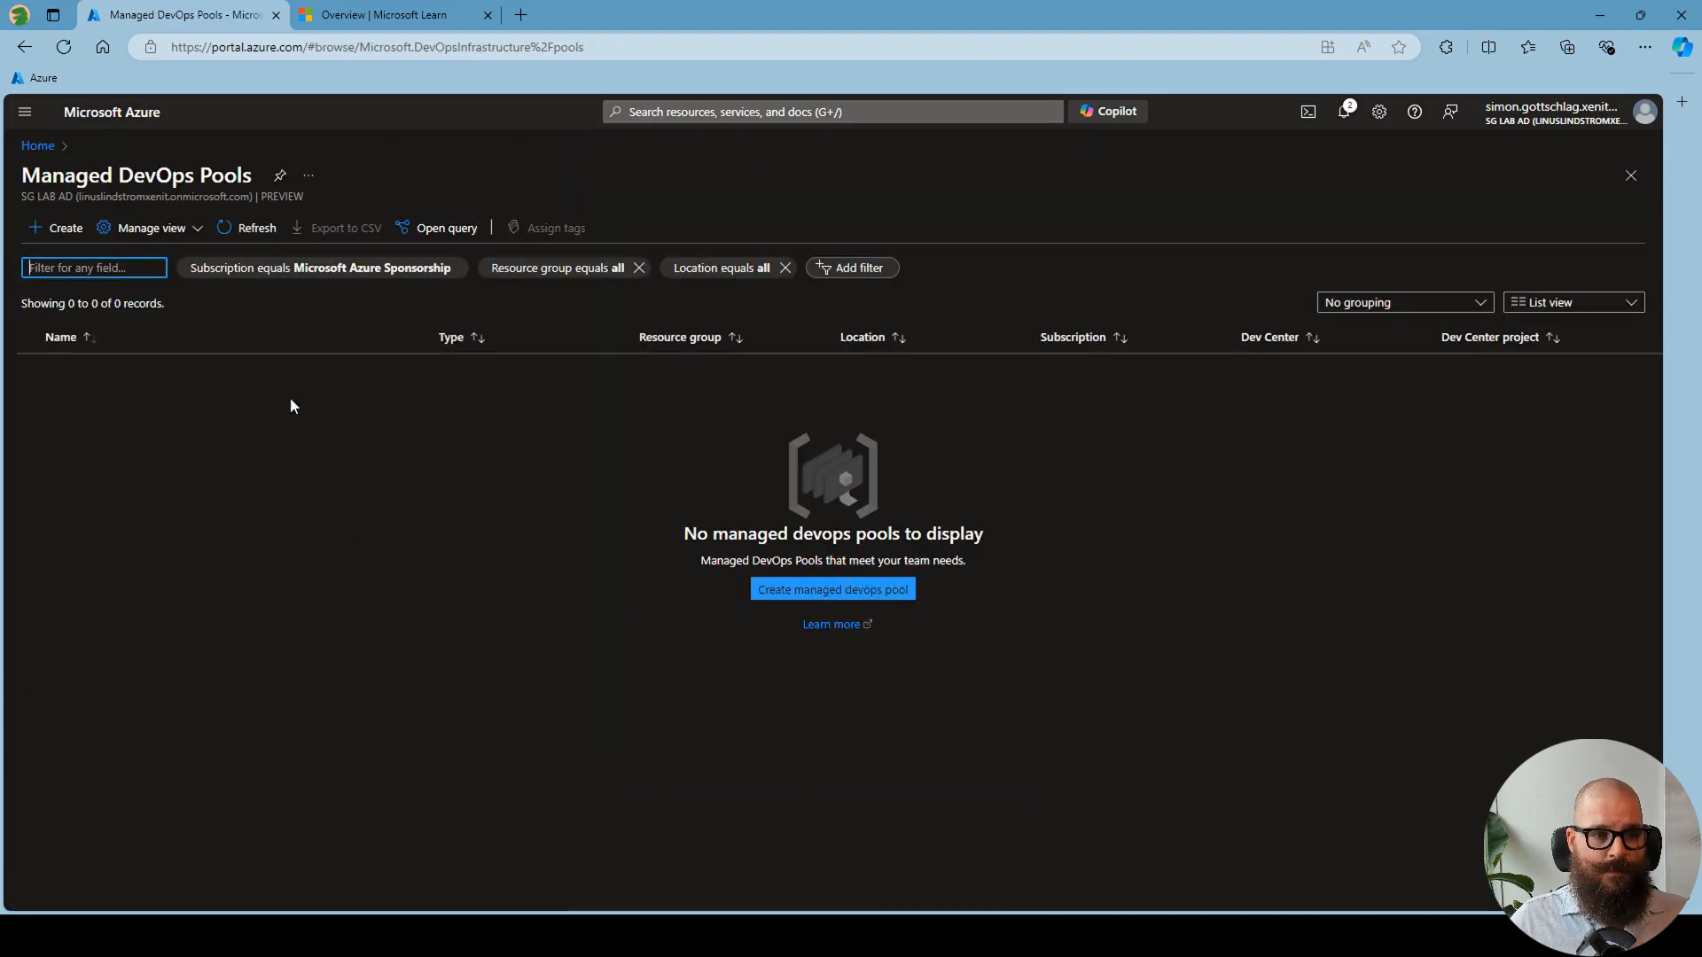
# - Start creating a managed DevOps pool and assign it to resource group rg-lab-ne-mdp
pyautogui.click(828, 589)
pyautogui.click(355, 397)
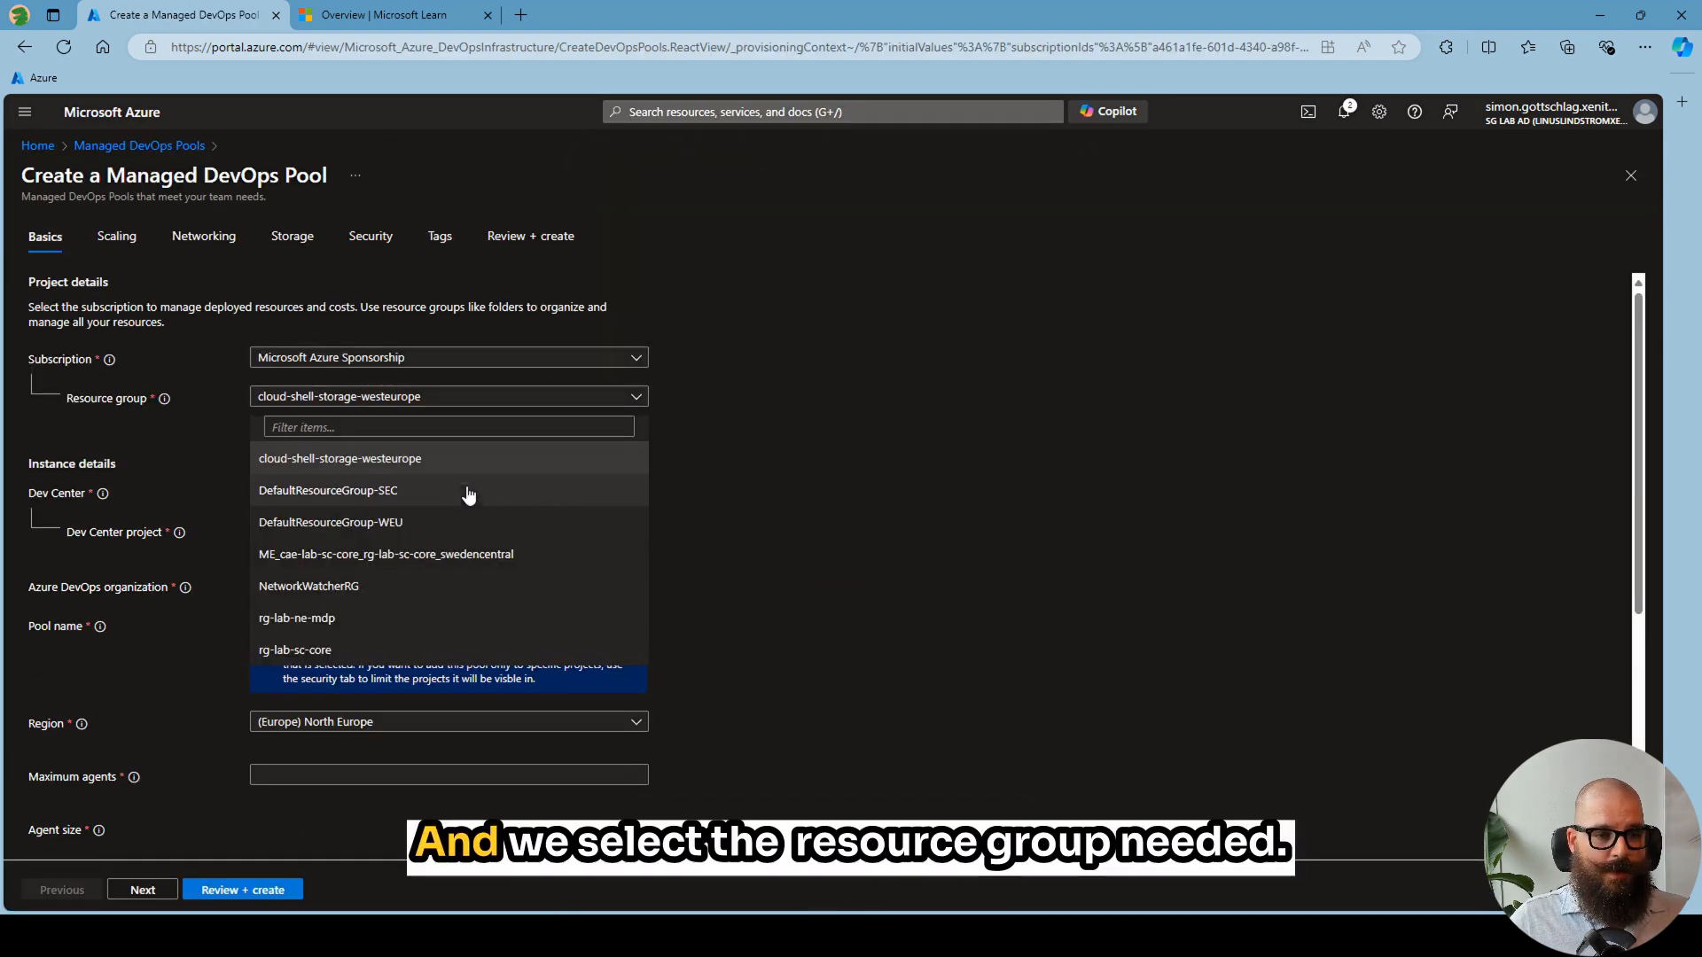
pyautogui.click(329, 627)
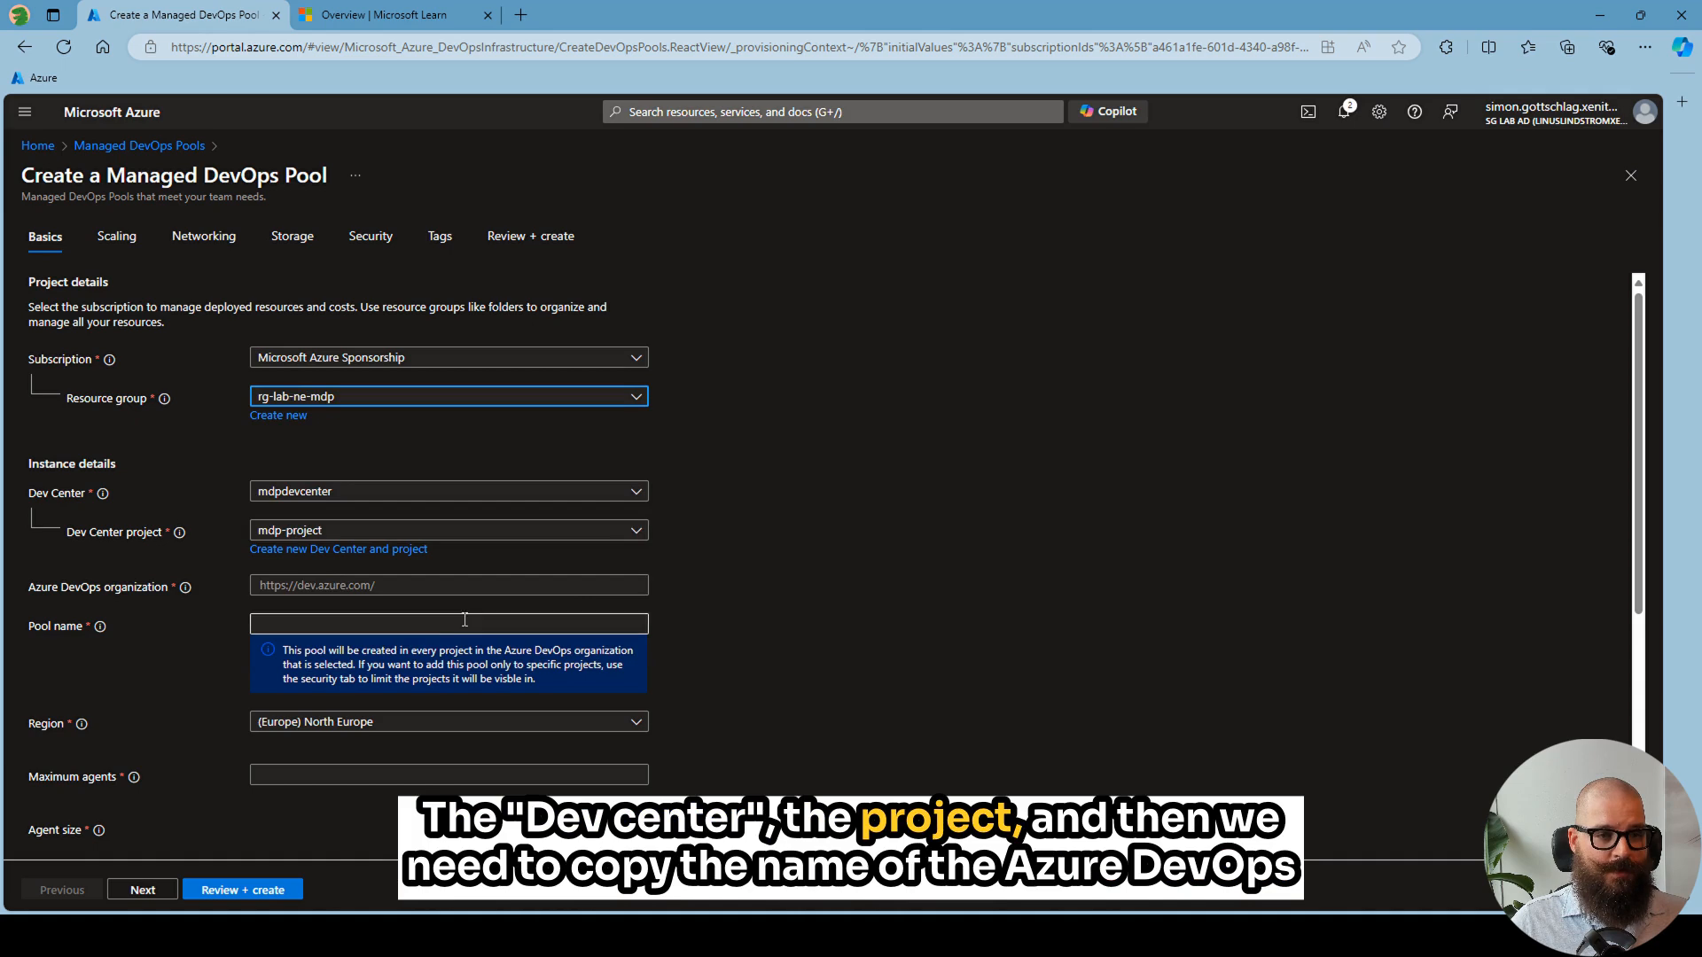
# - Copy the organization name from the Azure DevOps URL in the other browser window into the pool's Azure DevOps organization setting
pyautogui.hotkey('alt', 'Tab')
pyautogui.hotkey('alt', 'Tab')
pyautogui.hotkey('alt', 'Tab')
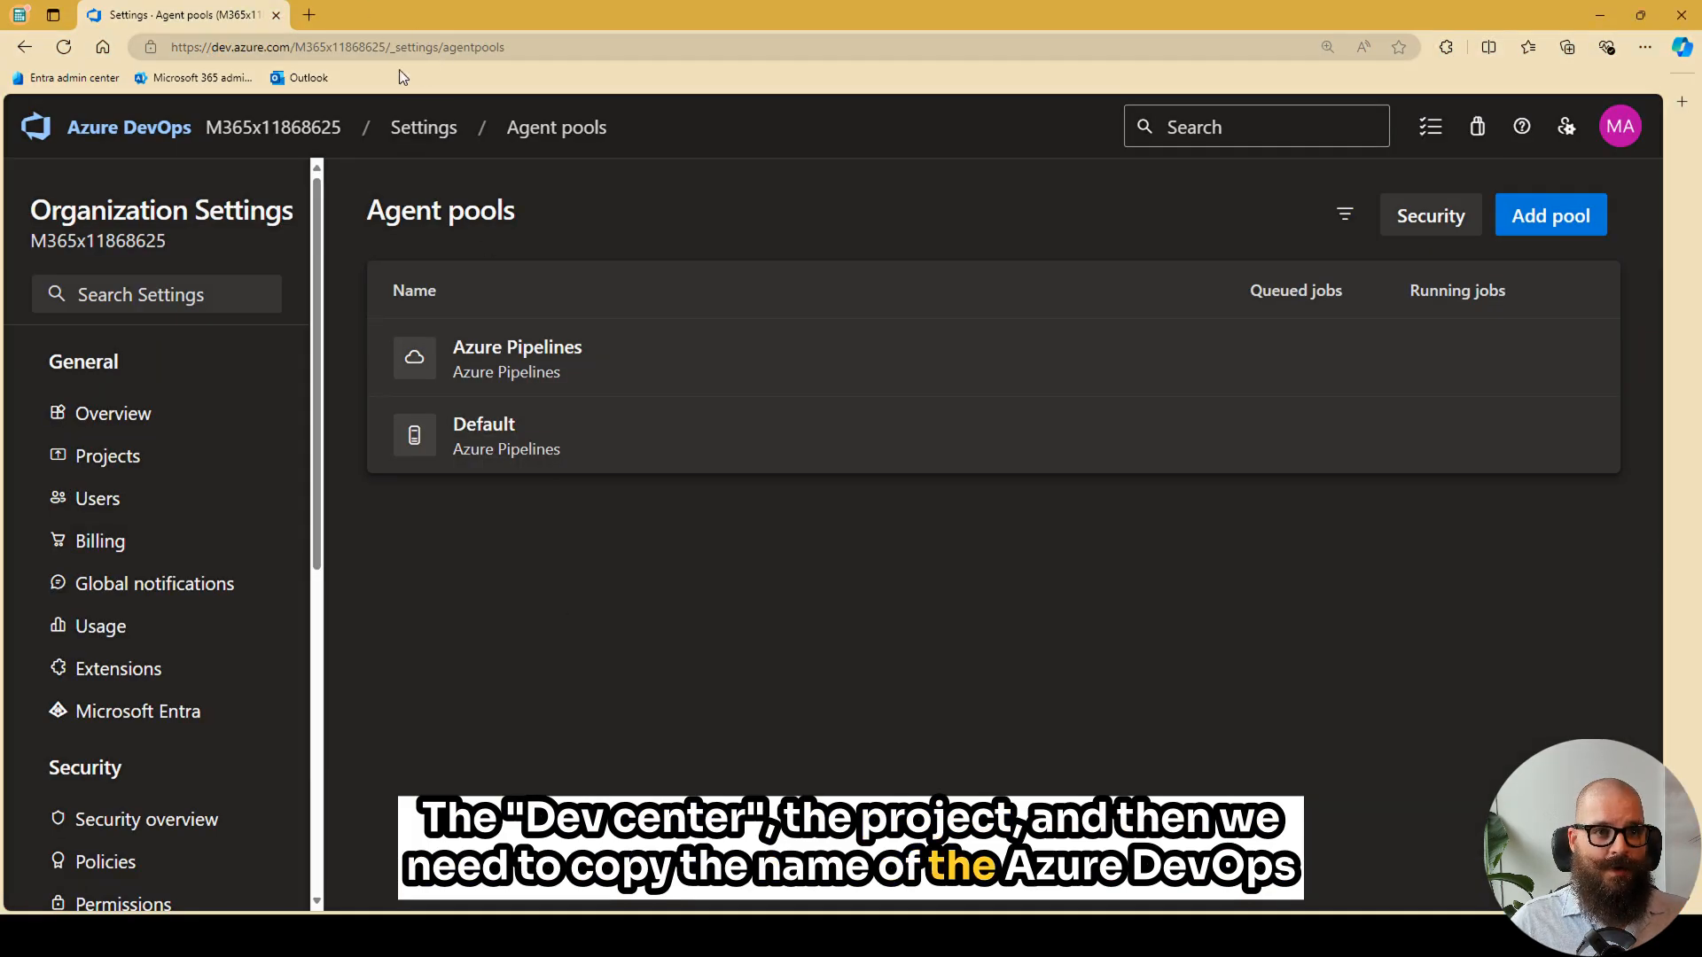
pyautogui.moveTo(385, 47); pyautogui.dragTo(296, 47)
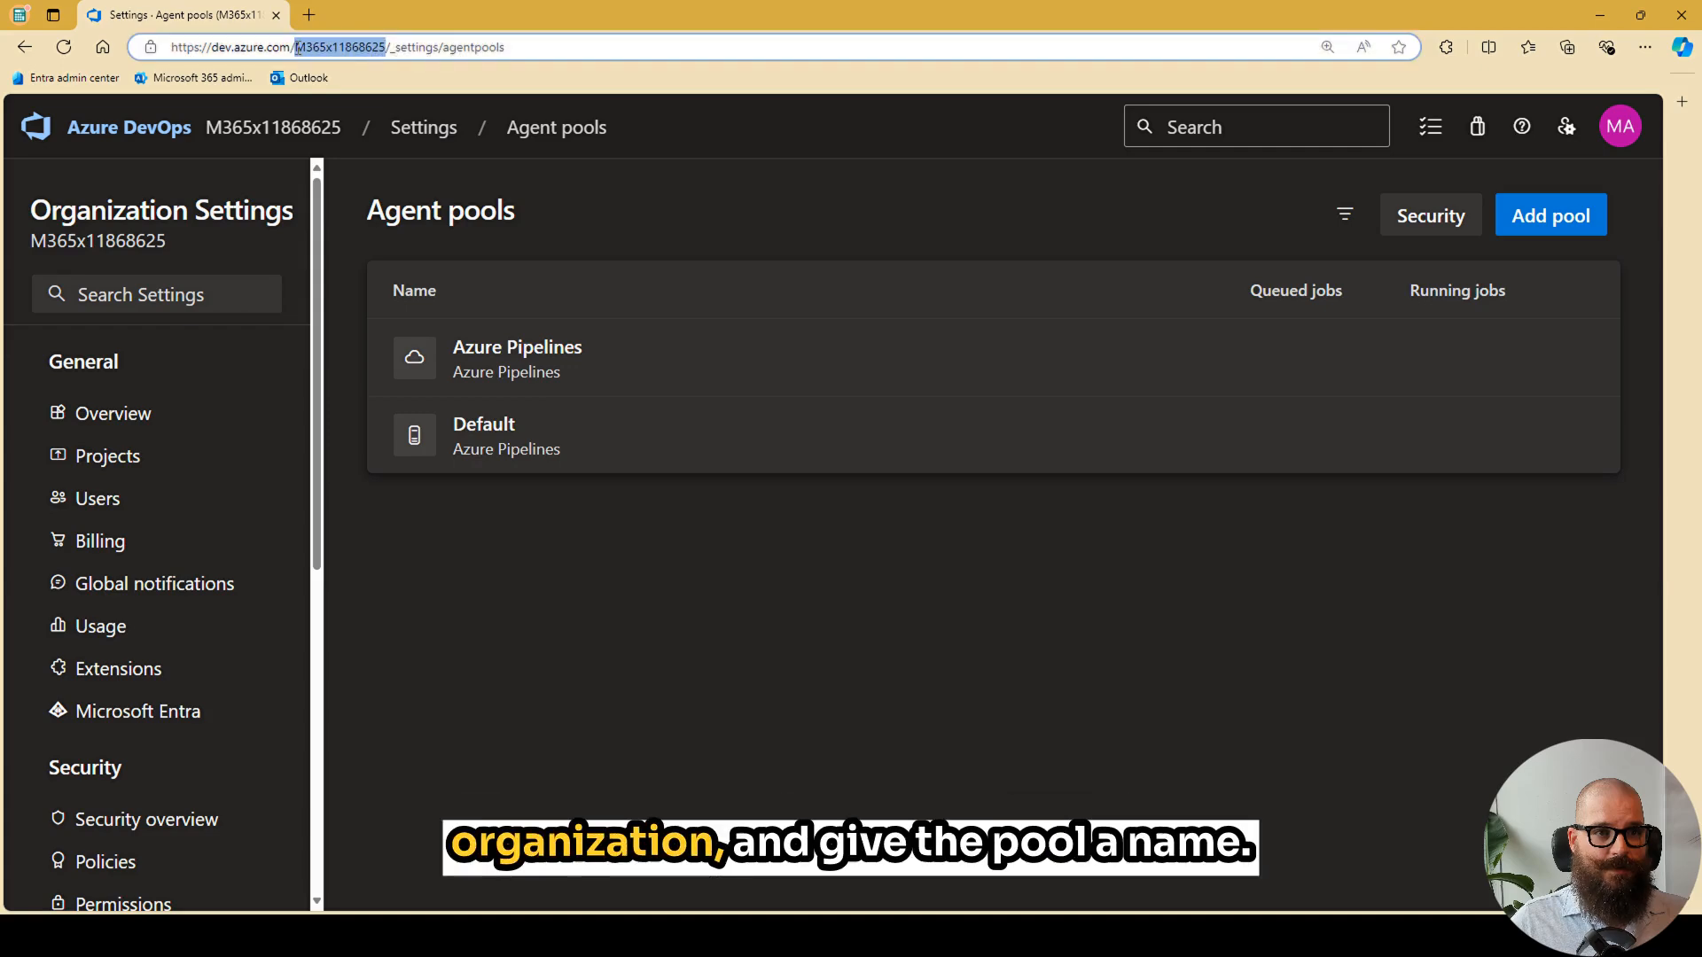
pyautogui.hotkey('alt', 'Tab')
# - Name the pool mdpsg and set its maximum agents to 1
pyautogui.click(349, 626)
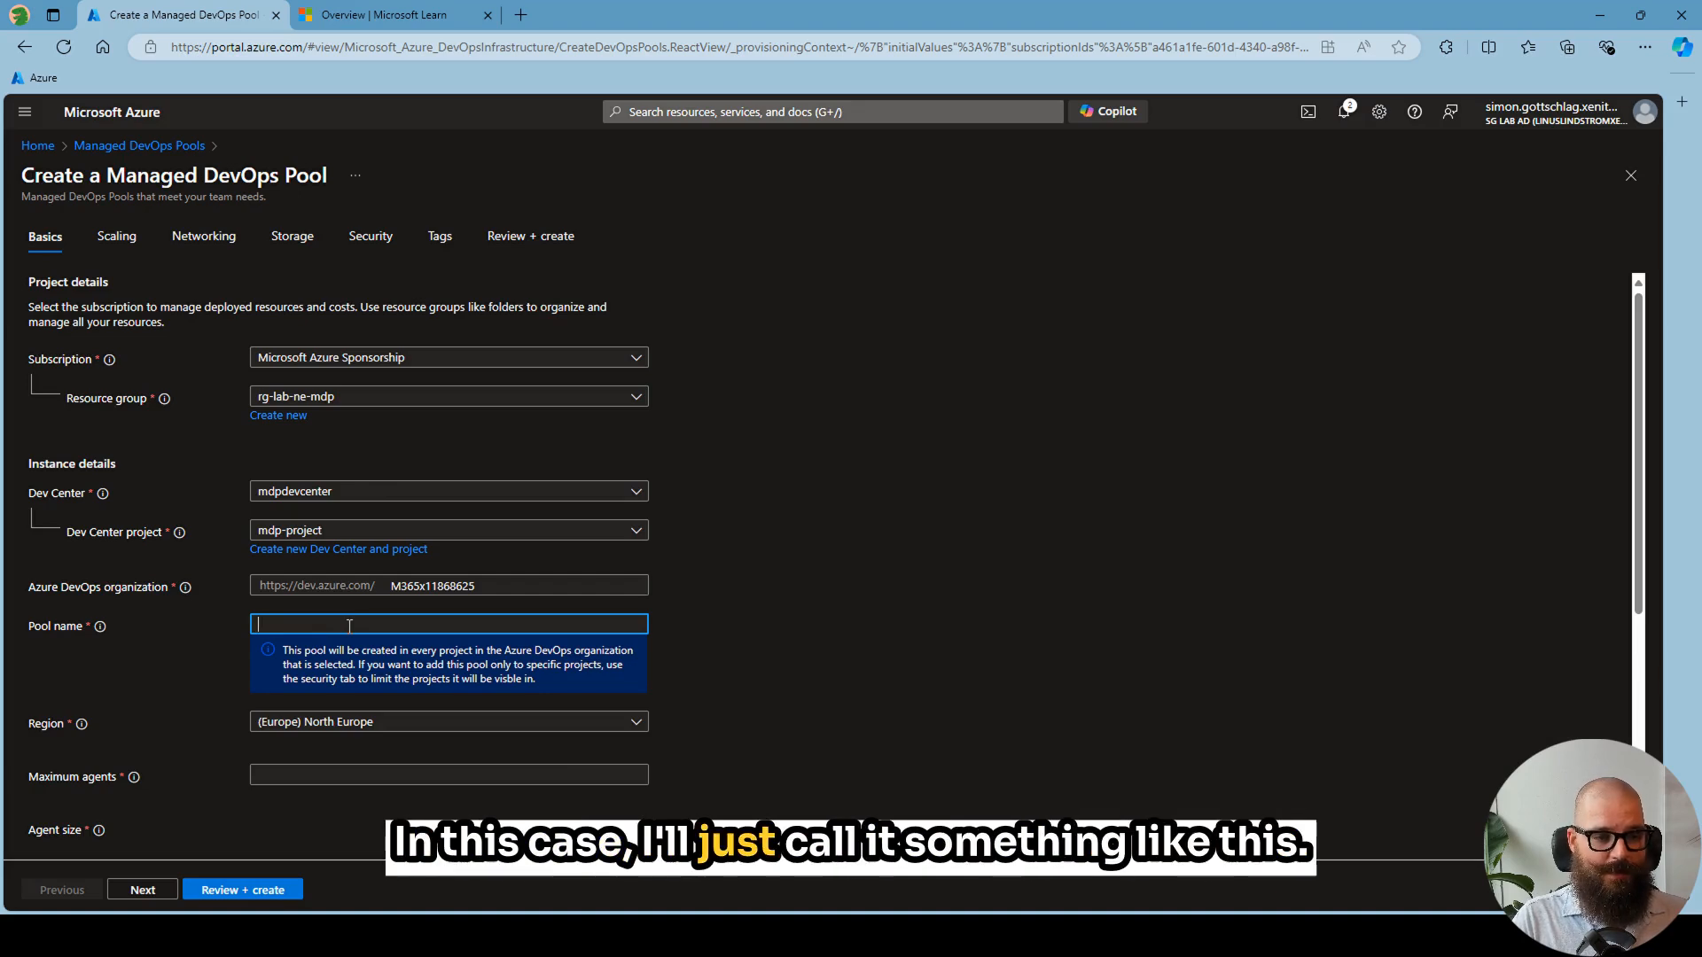
pyautogui.write('mdpsg')
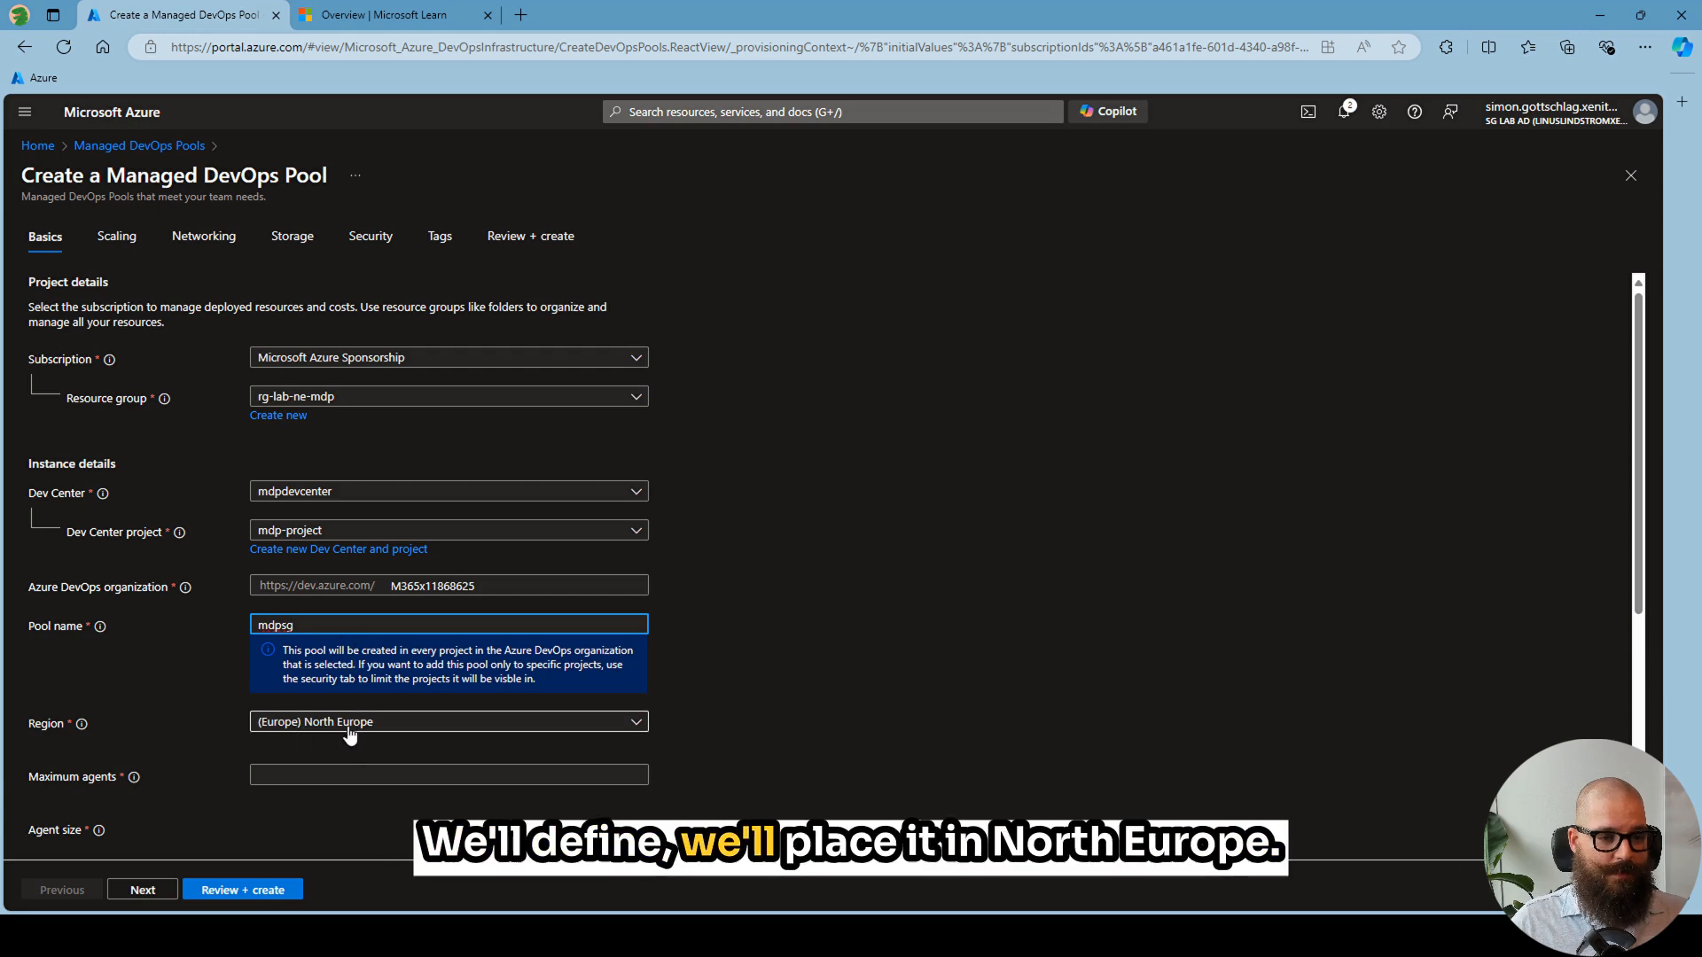
pyautogui.click(296, 780)
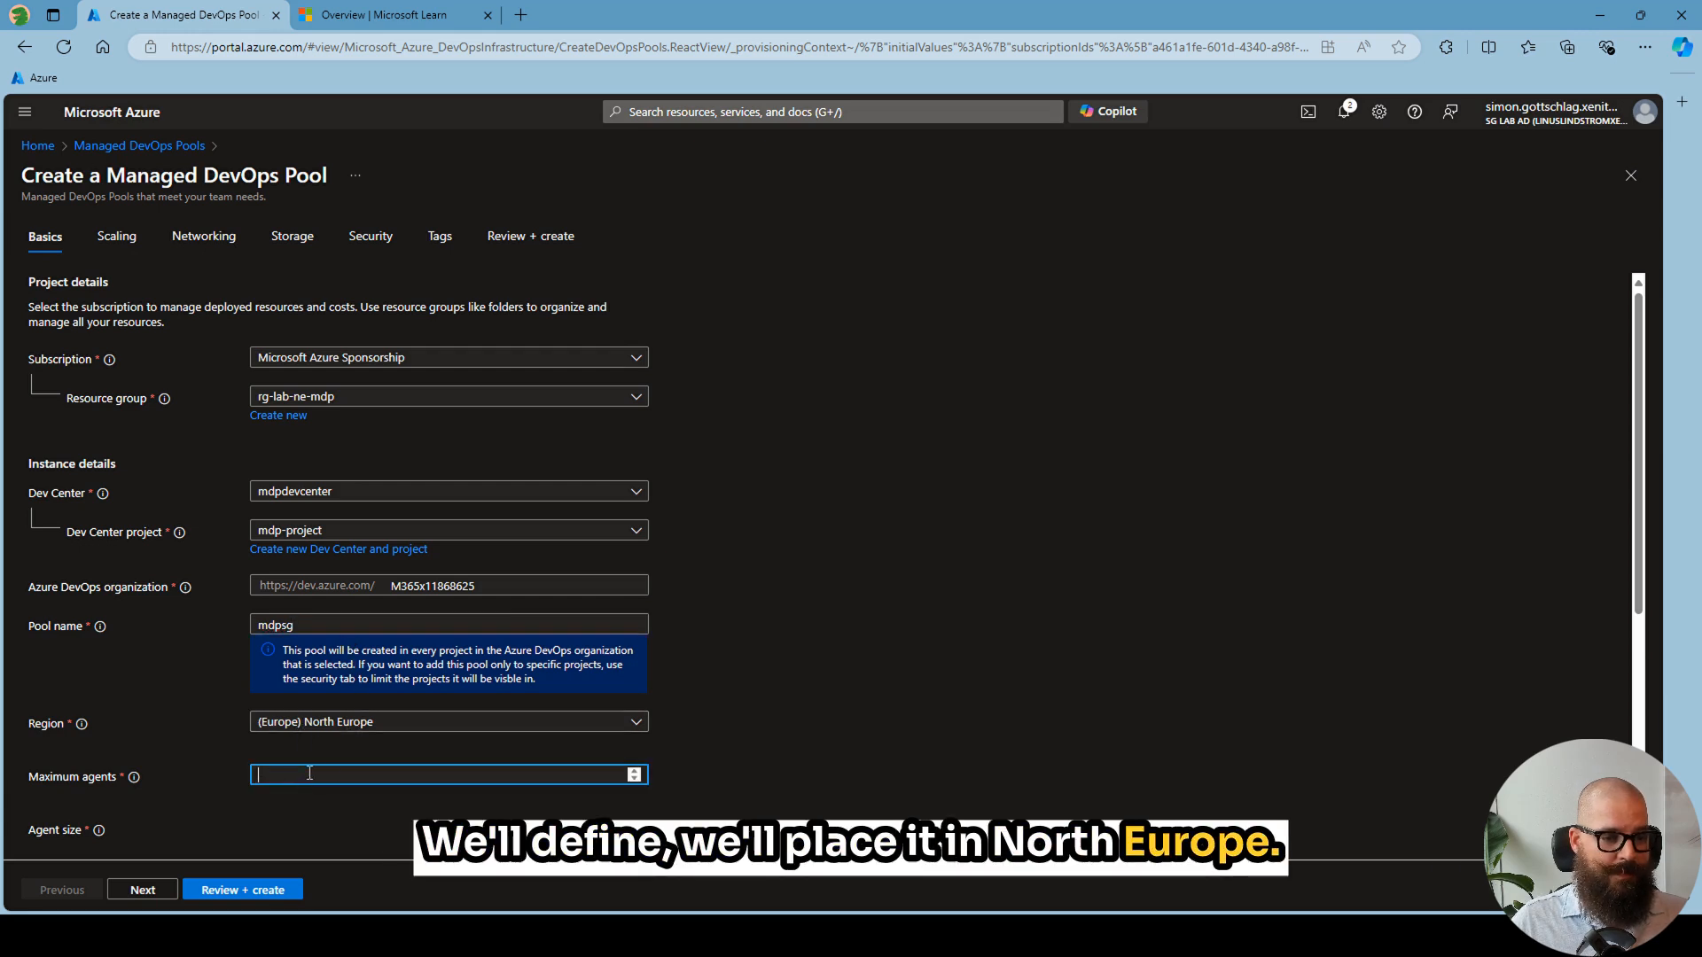
pyautogui.write('1')
# - Change the agent size to the E series SKU Standard_E2s_v5
pyautogui.scroll(-4, 368, 749)
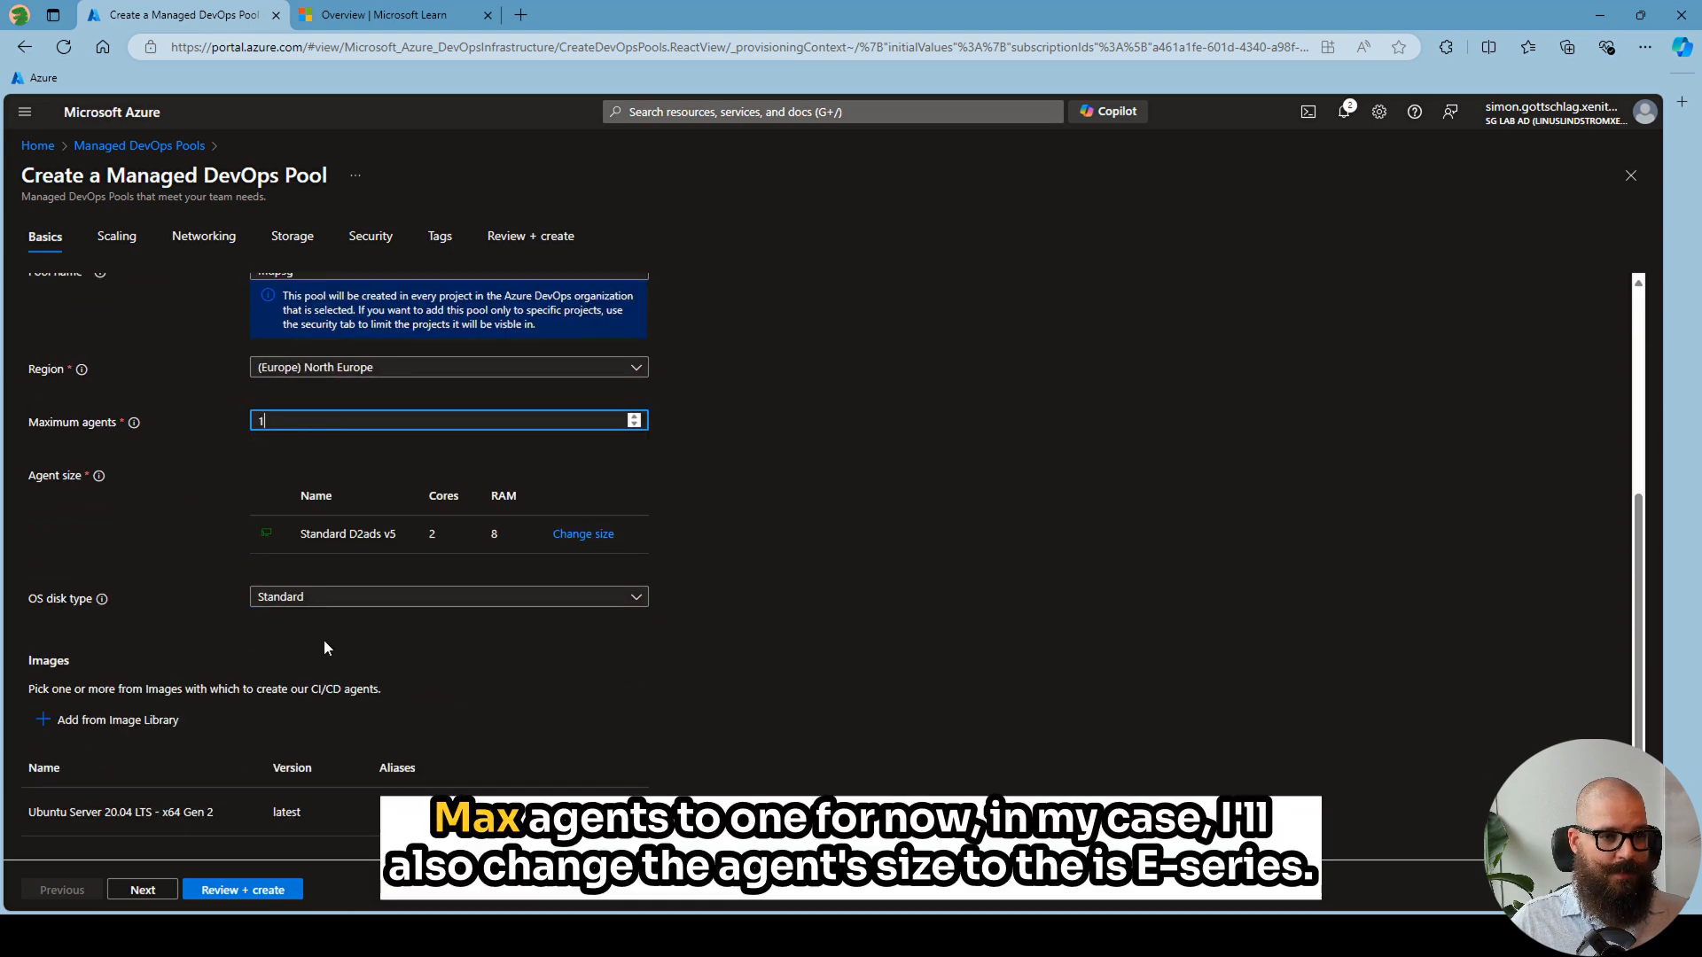
pyautogui.click(585, 534)
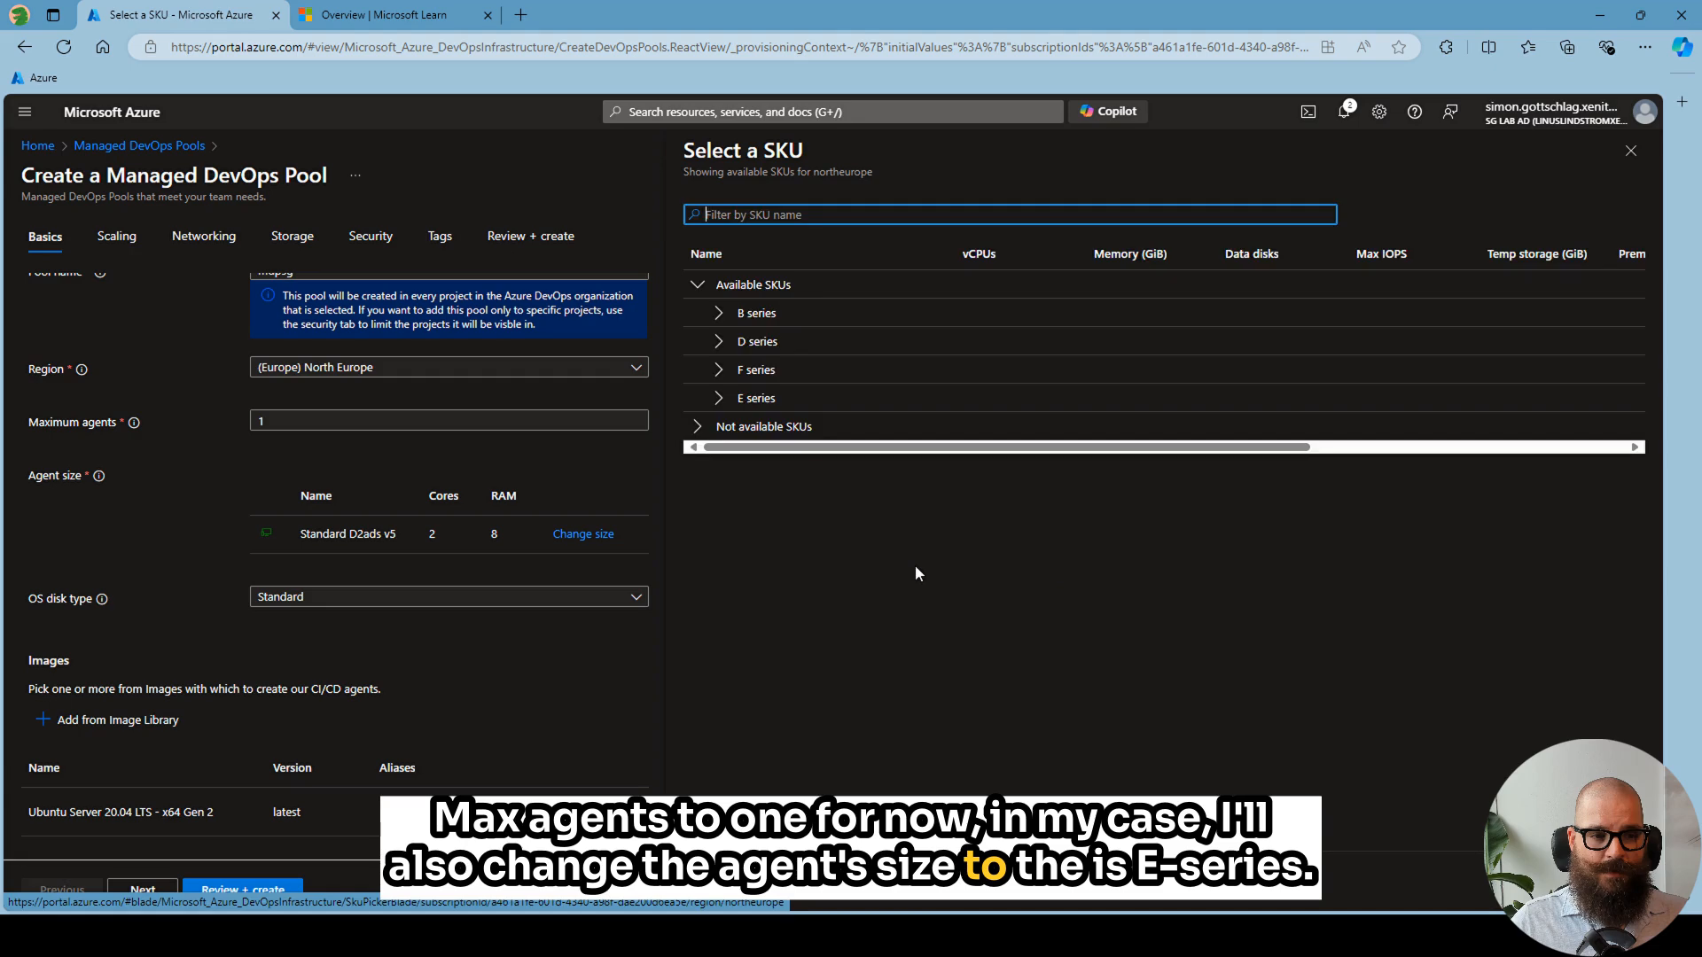
pyautogui.click(723, 401)
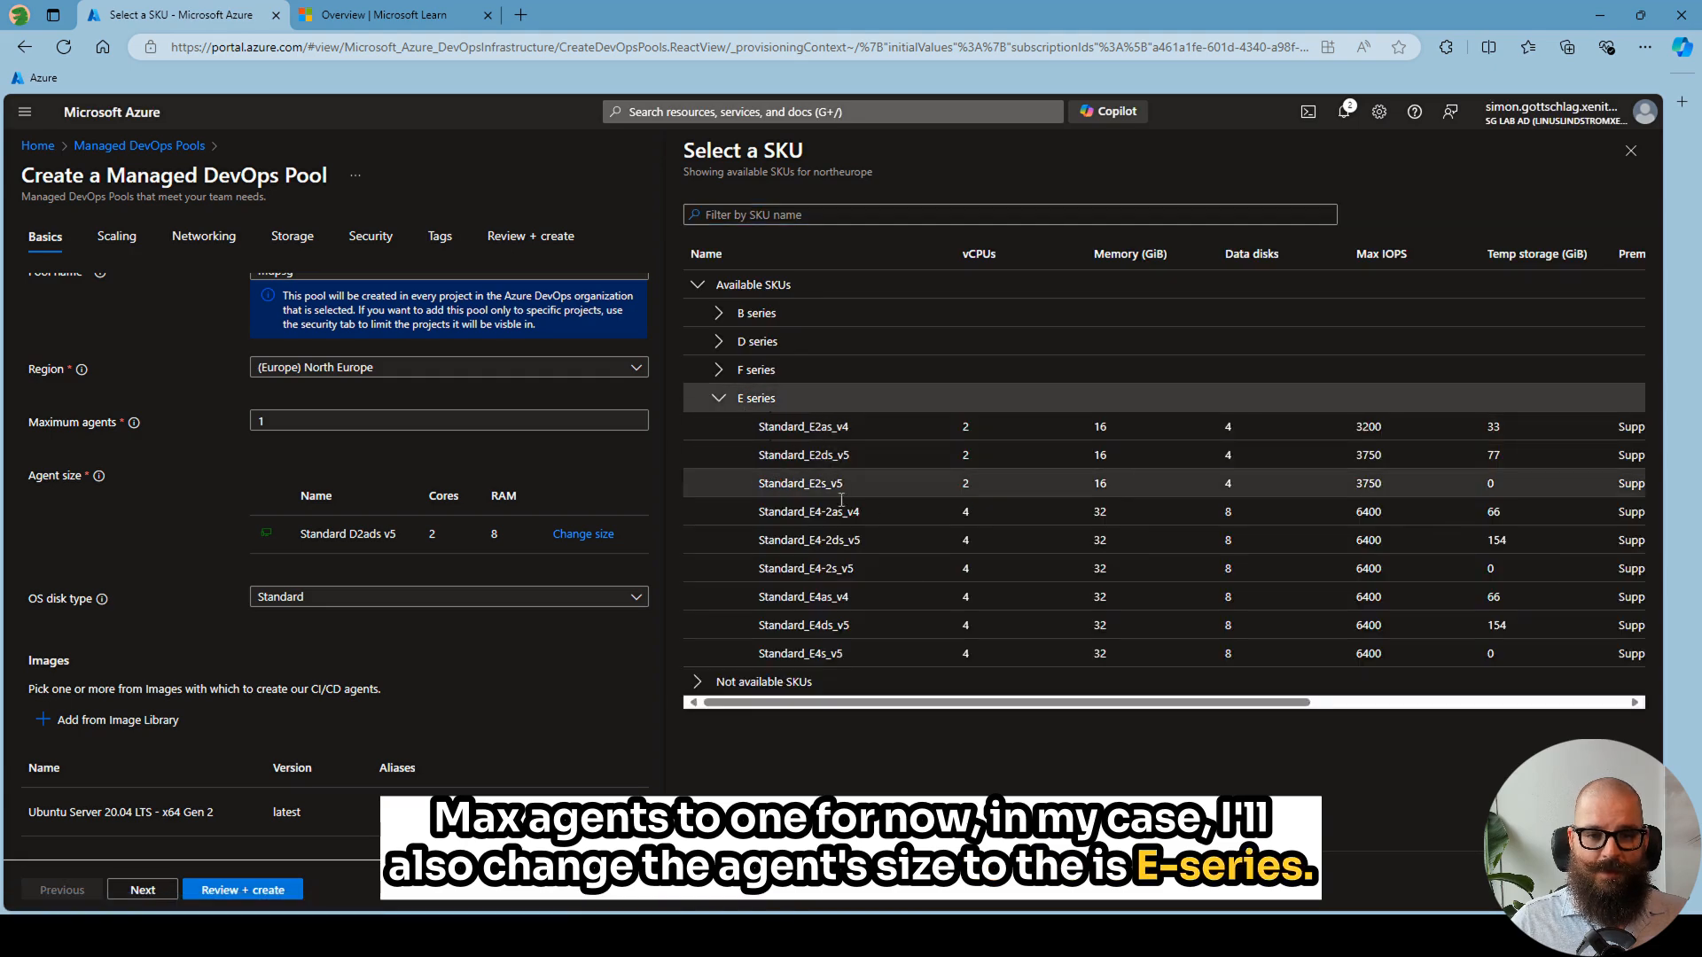
pyautogui.click(855, 505)
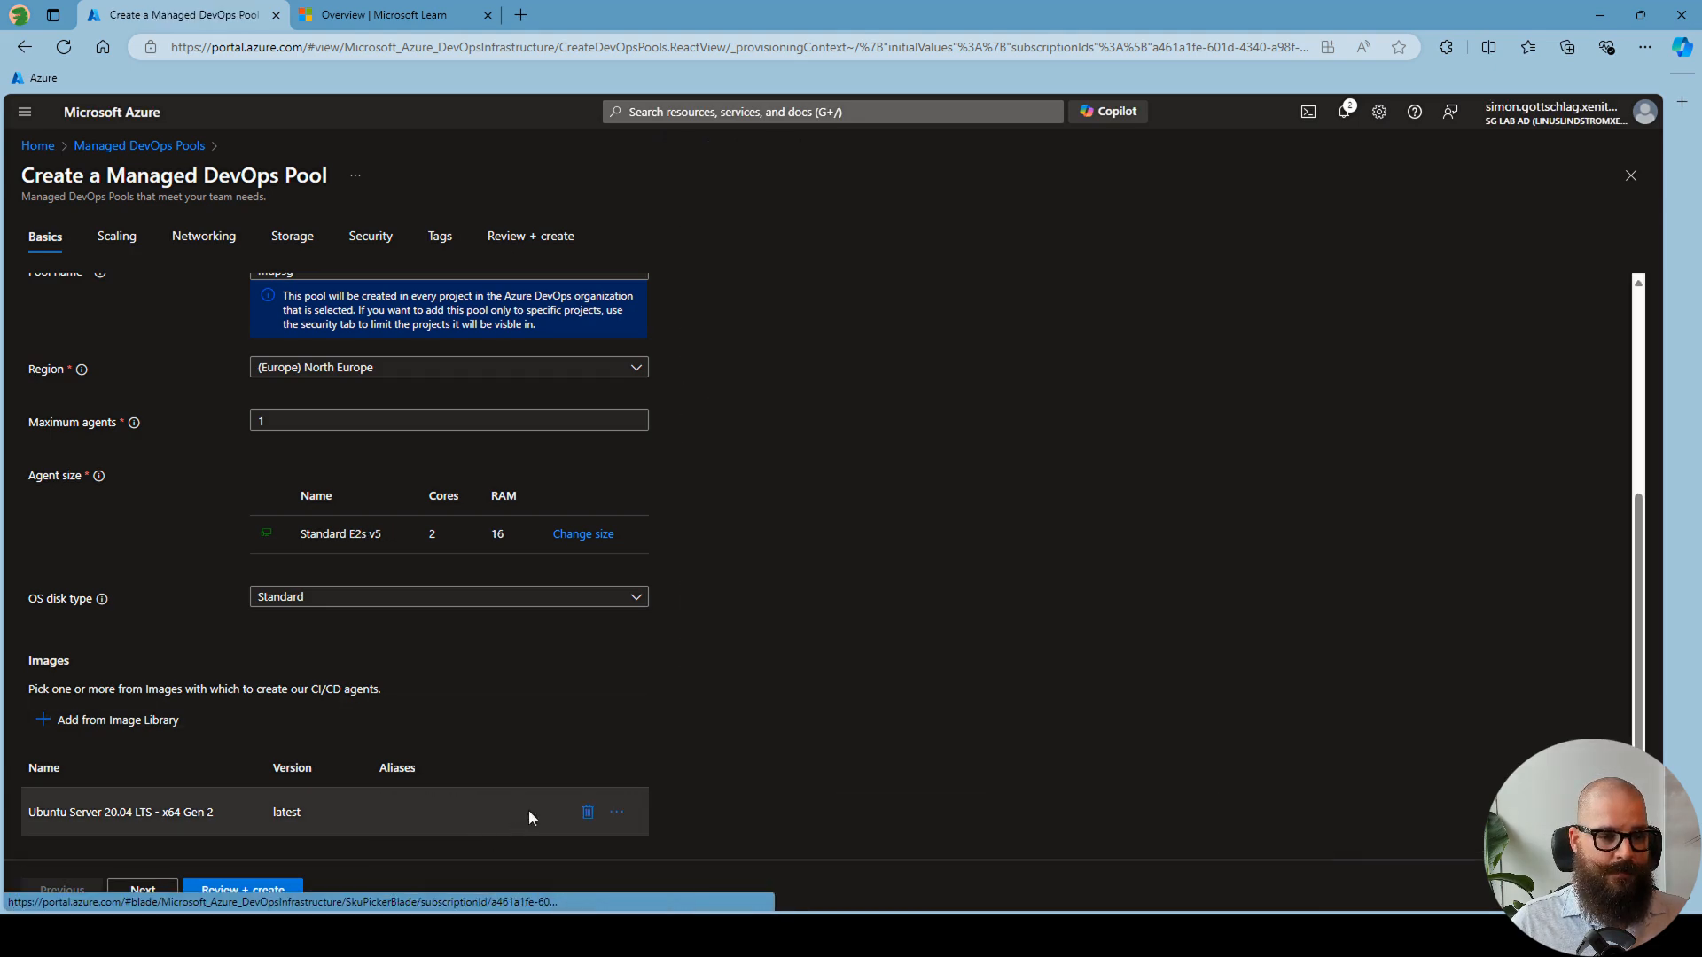
# - Replace the Ubuntu Server 20.04 LTS image with Azure Pipelines - Ubuntu 22.04 from the image library
pyautogui.scroll(-1, 528, 810)
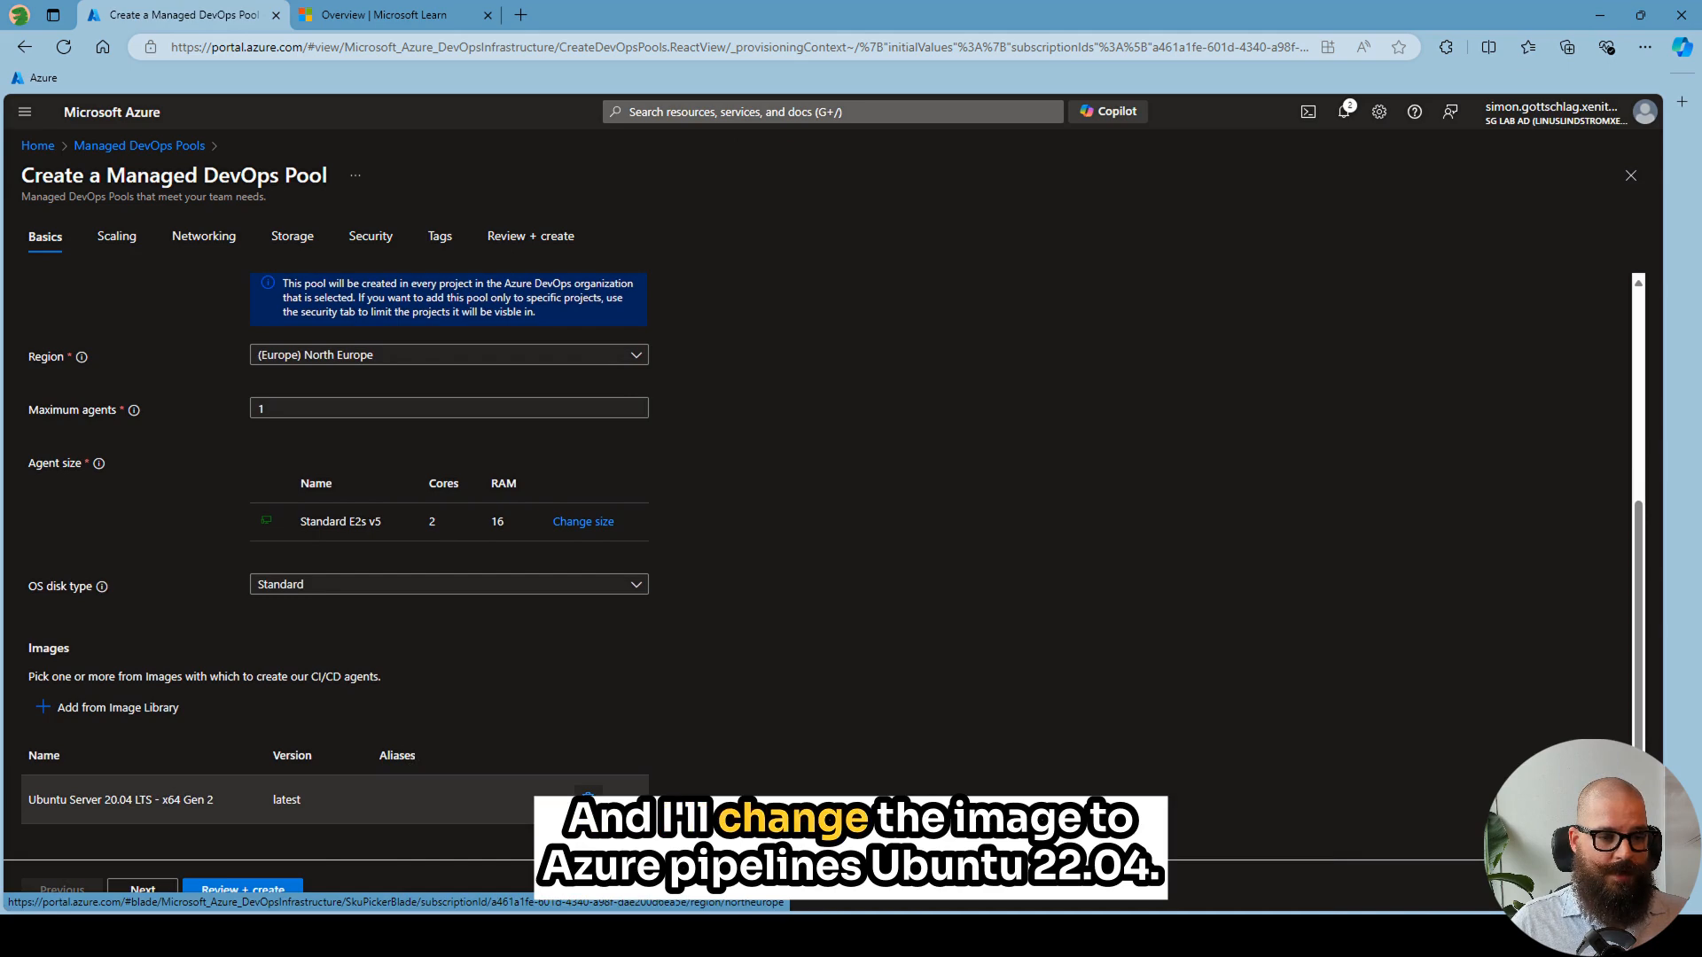
pyautogui.click(587, 794)
pyautogui.click(86, 743)
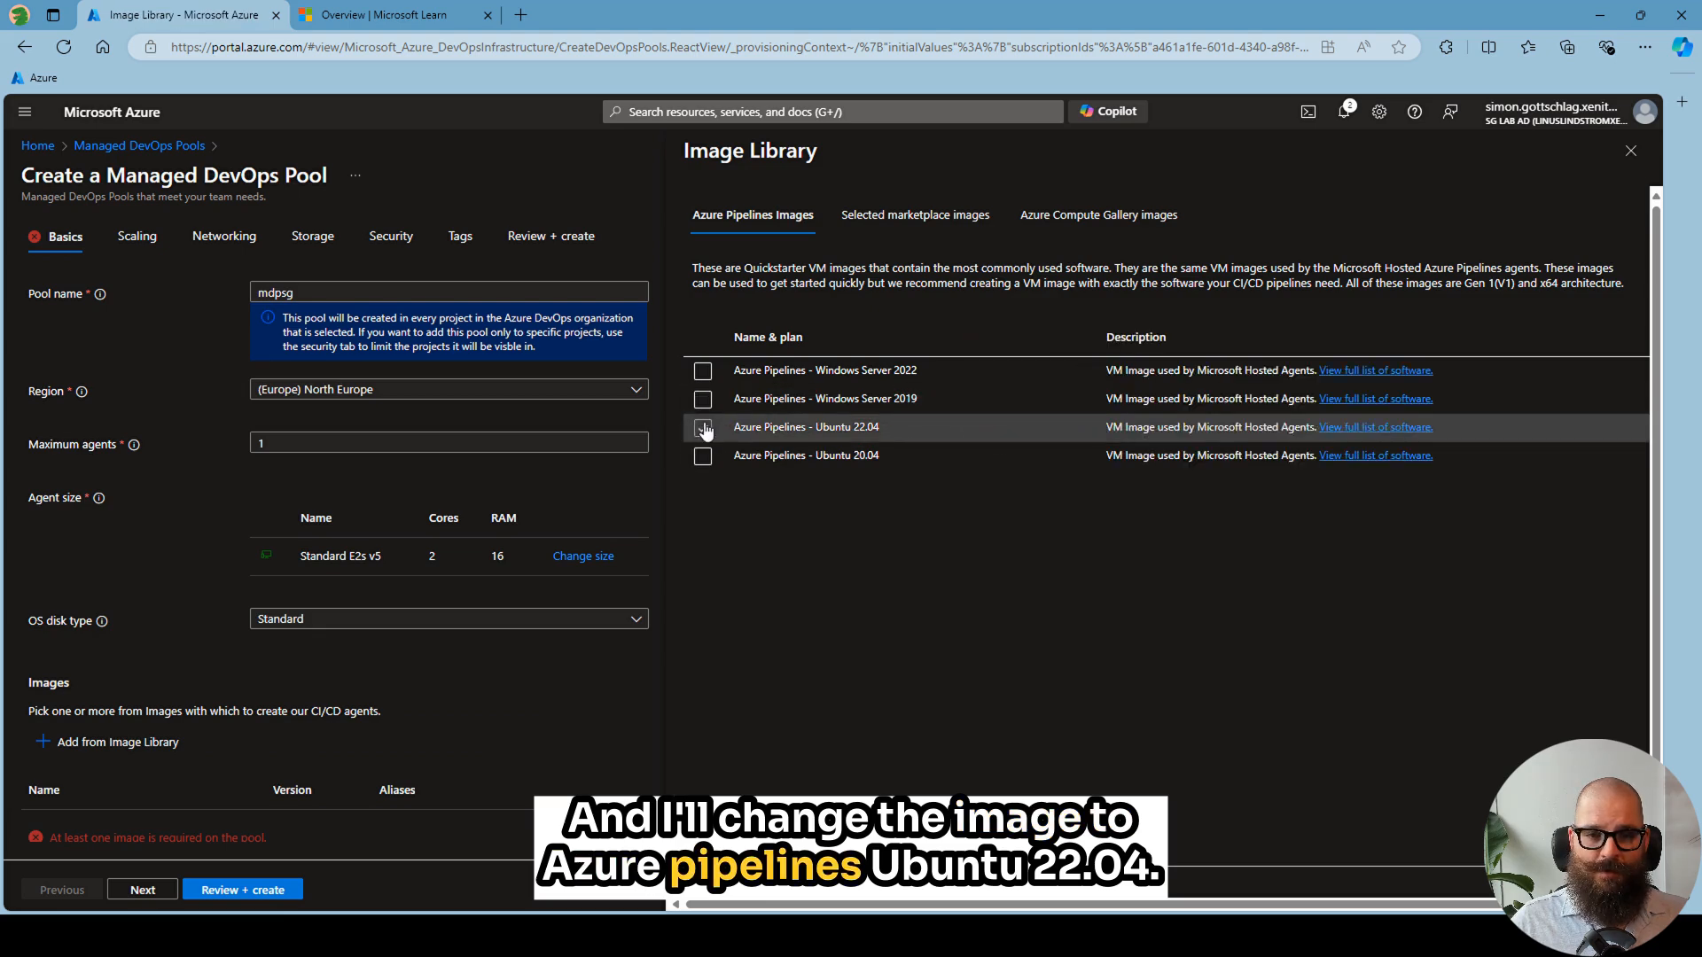
pyautogui.click(703, 429)
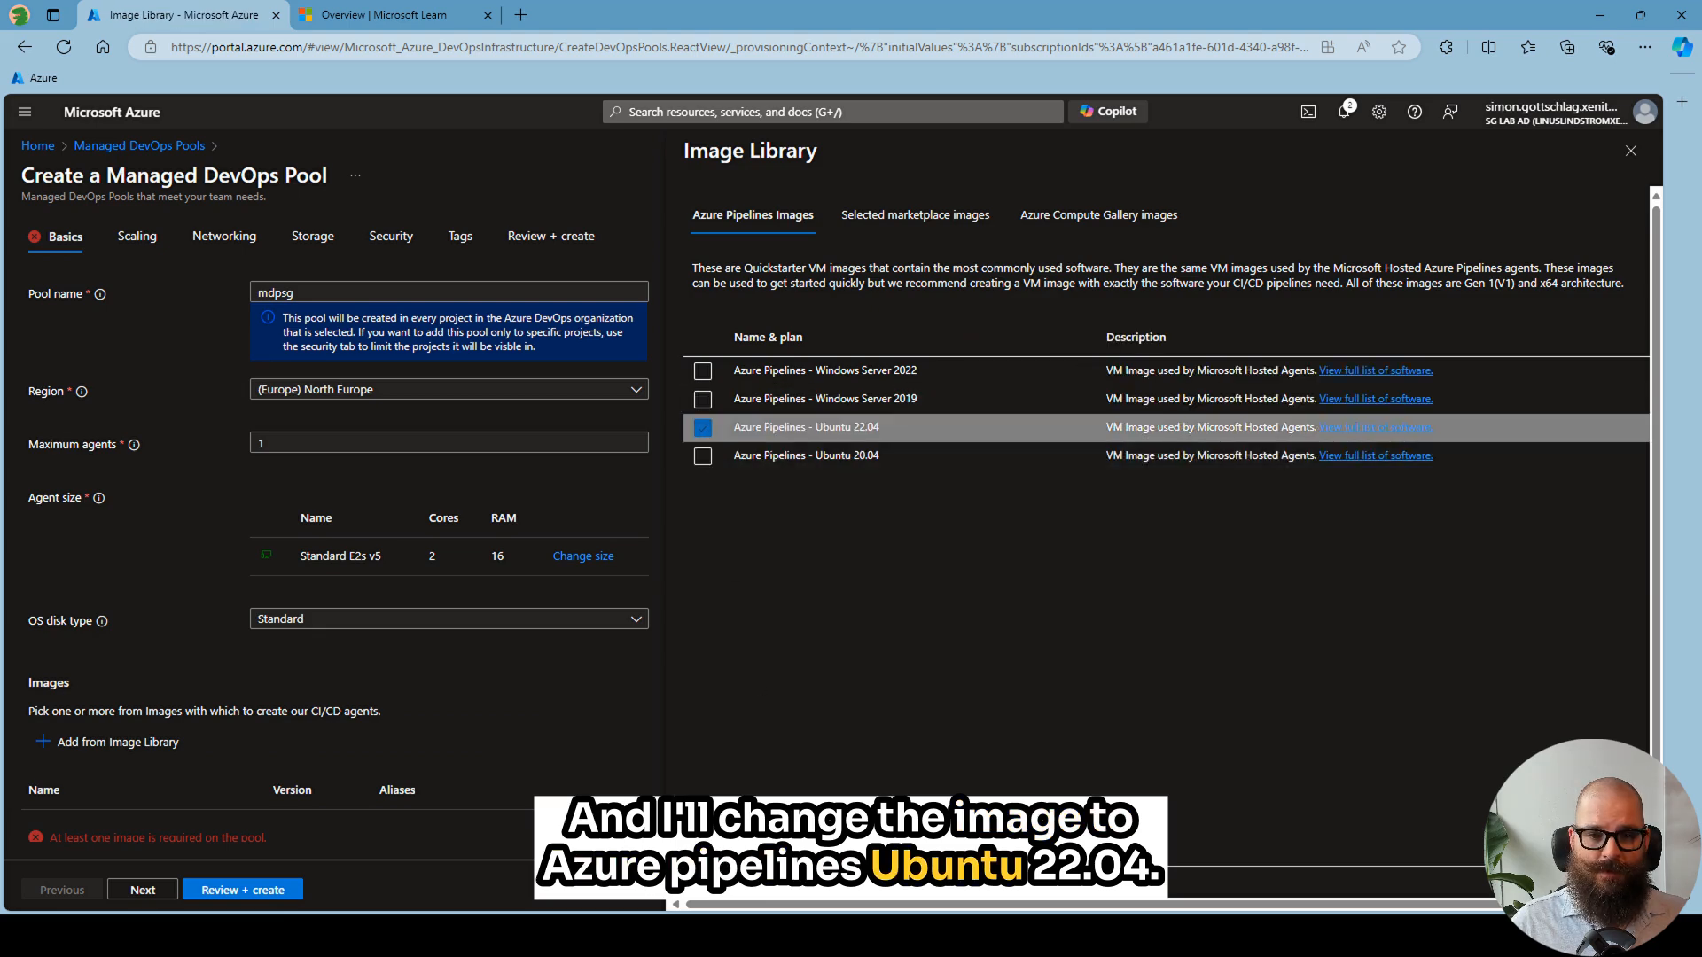
pyautogui.click(719, 903)
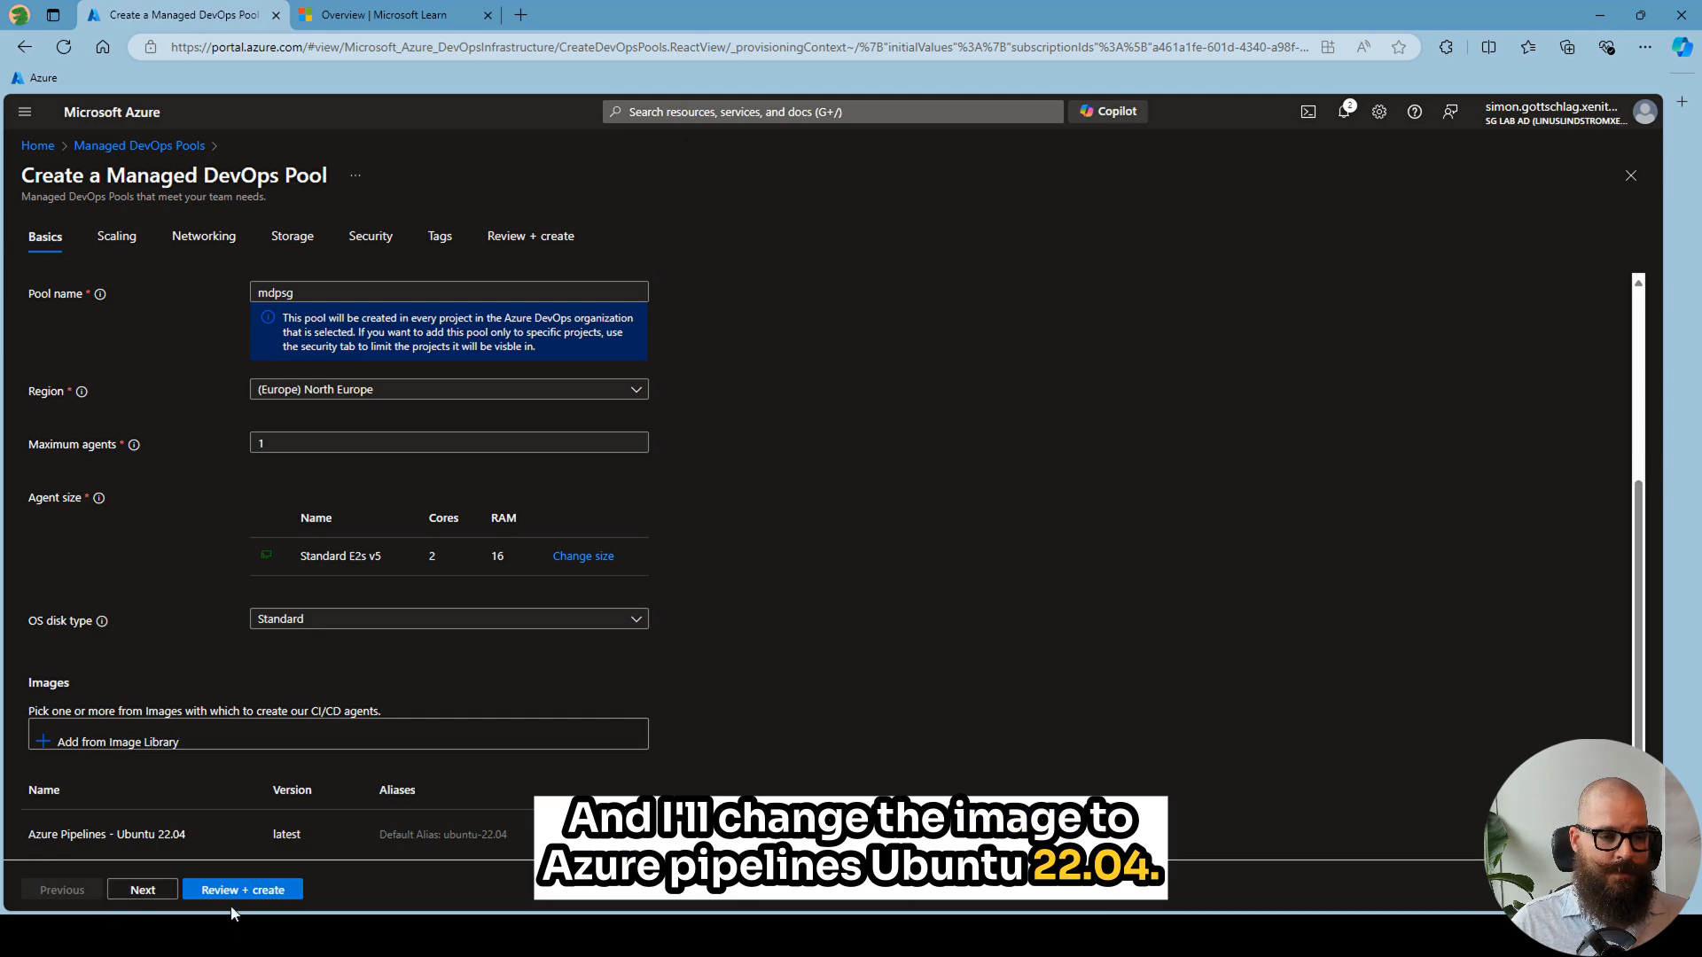
# - In the scaling settings, let the same agent be reused by multiple builds and set the standby agent mode to Manual
pyautogui.scroll(-1, 240, 790)
pyautogui.click(149, 890)
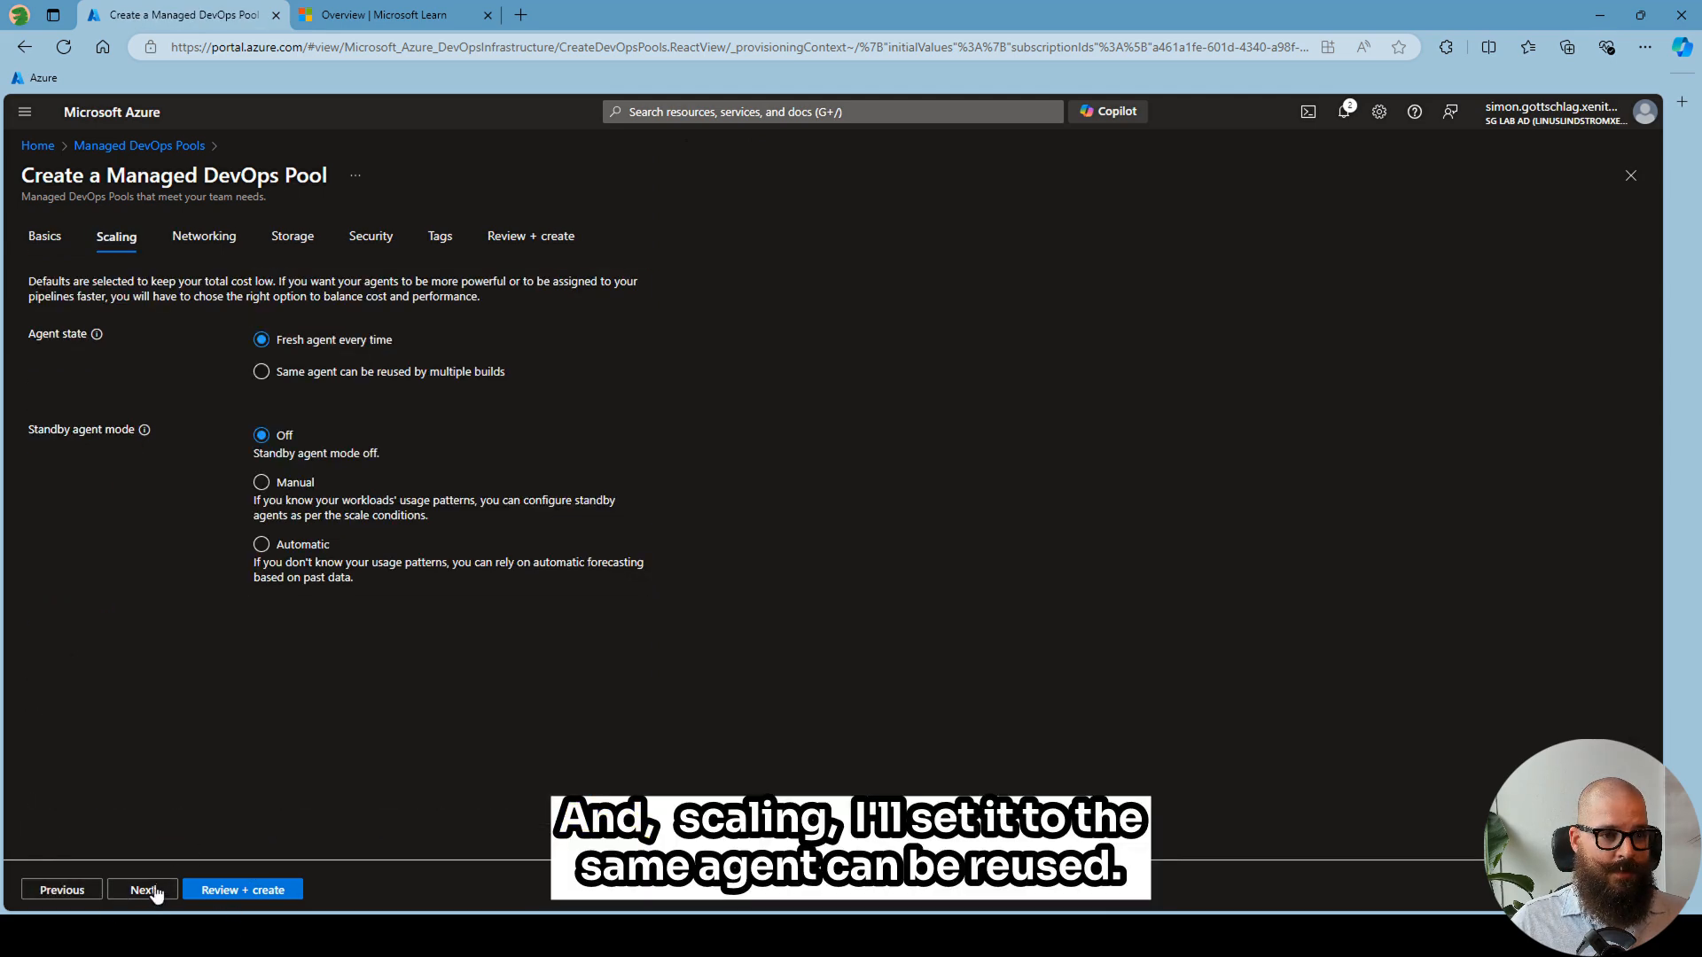
pyautogui.click(298, 376)
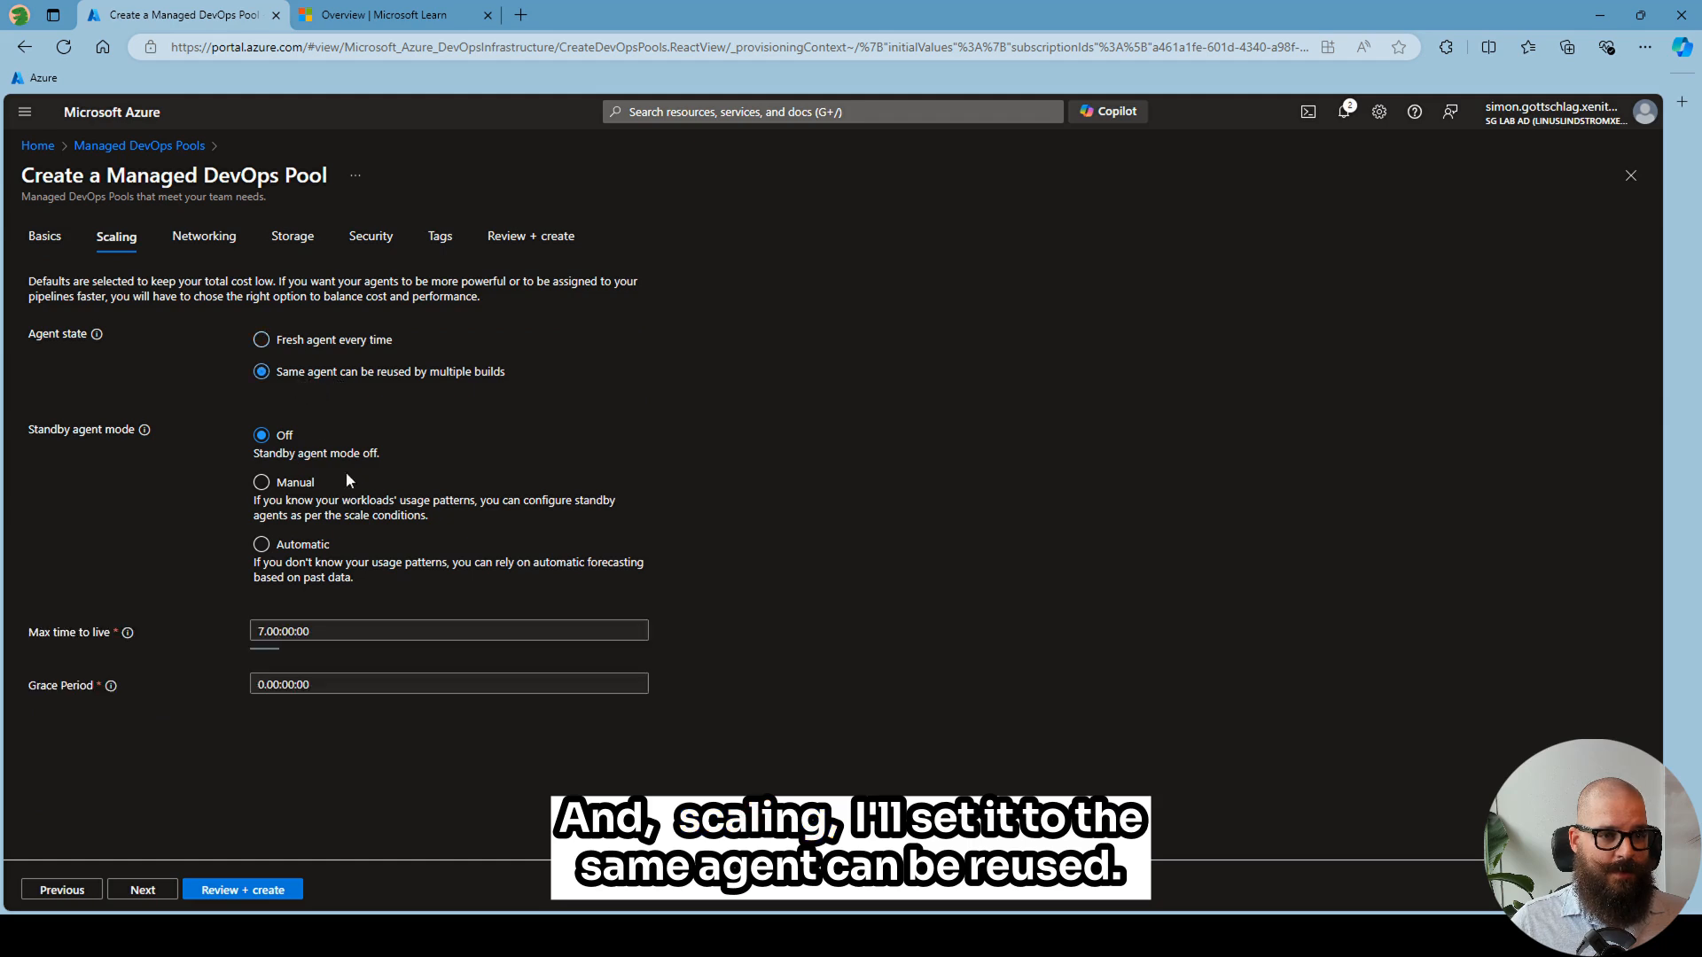
pyautogui.click(284, 485)
pyautogui.scroll(-1, 396, 402)
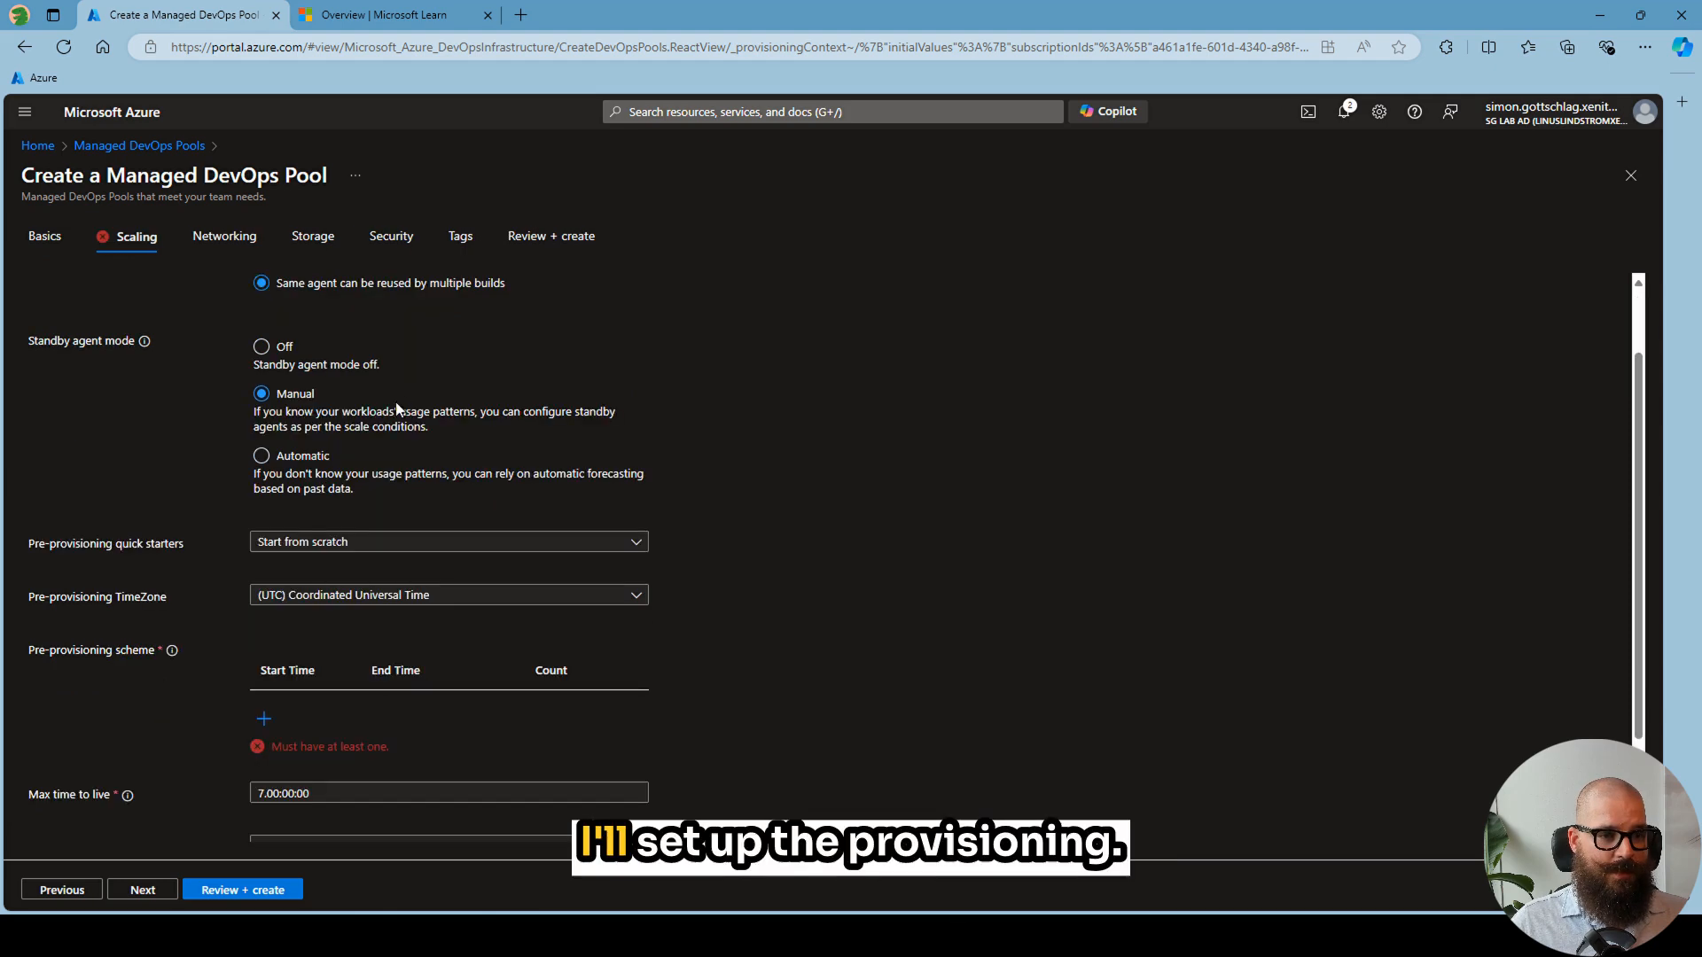
# - Set the pre-provisioning time zone to (UTC+01:00) Amsterdam, Berlin, Bern, Rome, Stockholm, Vienna and add a Monday scheme from 7:00 to 18:00 without Until next period
pyautogui.click(355, 594)
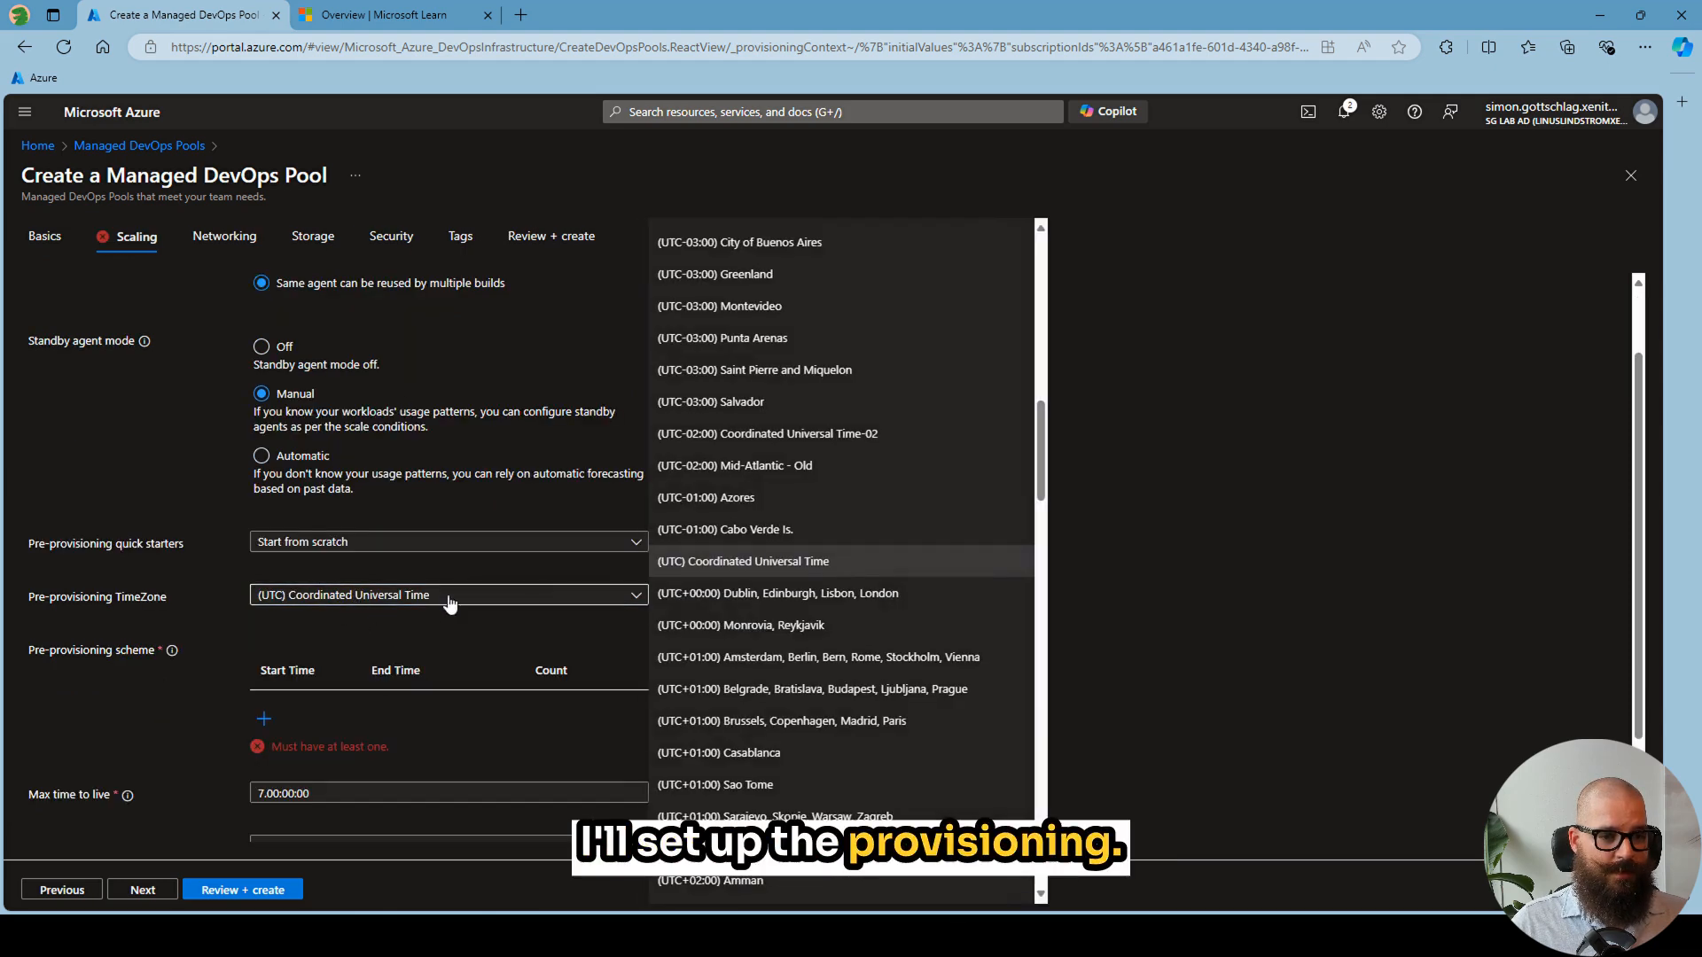
pyautogui.click(798, 657)
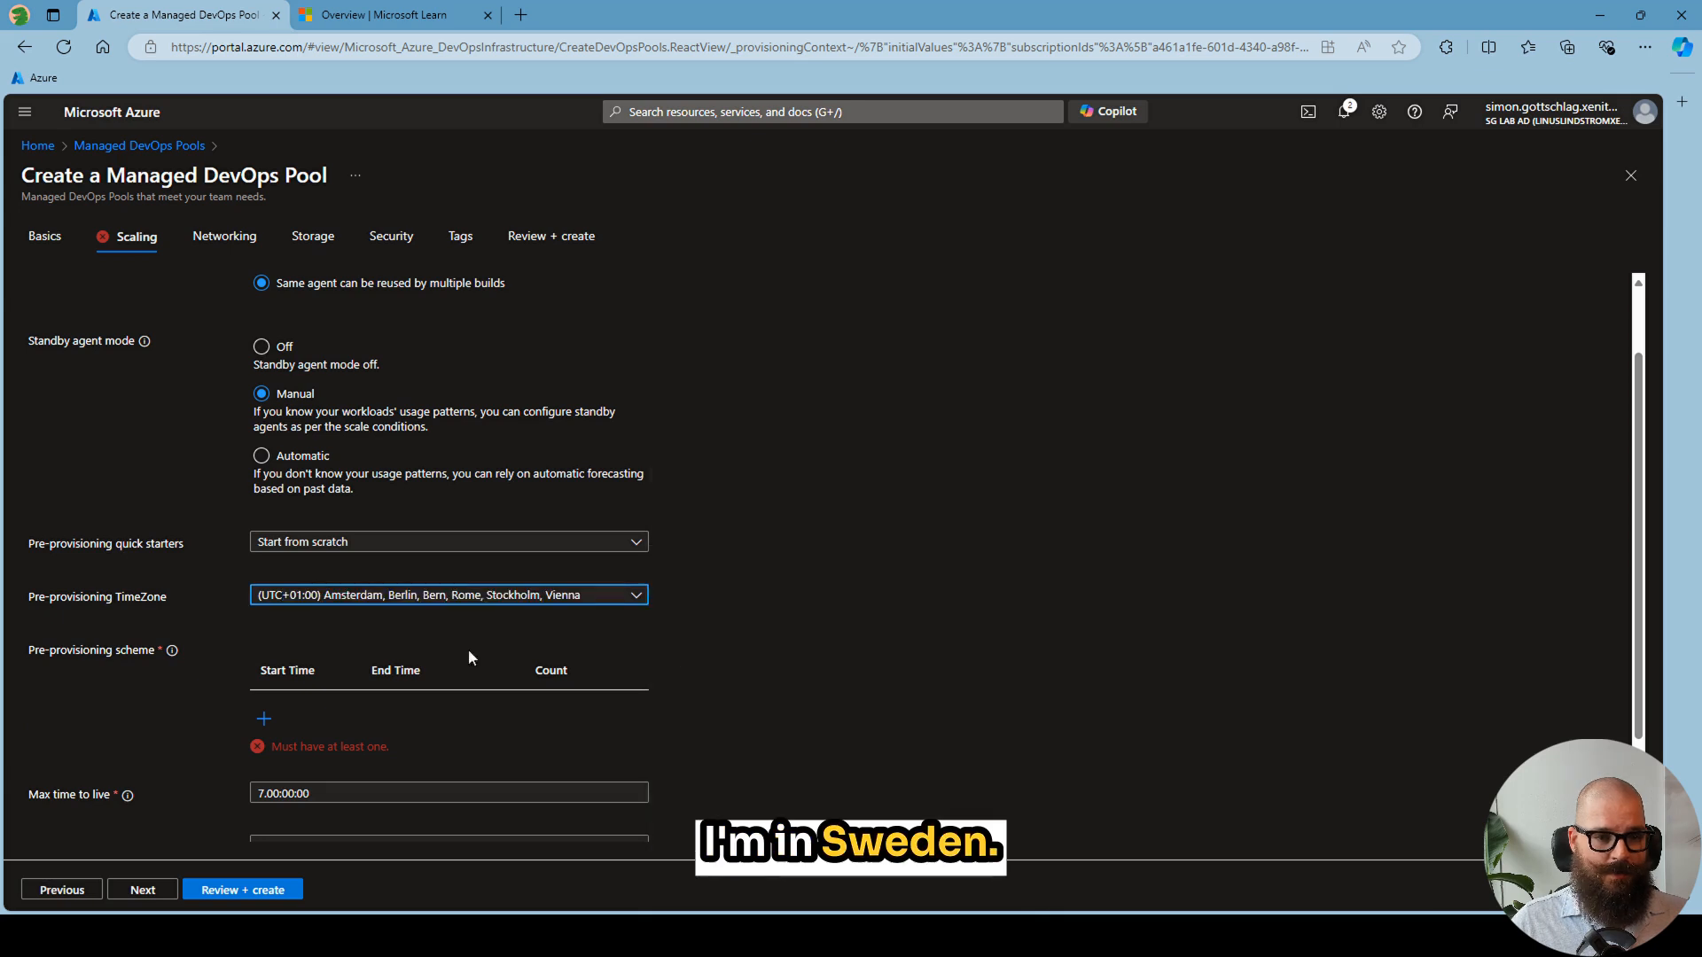
pyautogui.scroll(-1, 372, 620)
pyautogui.click(266, 600)
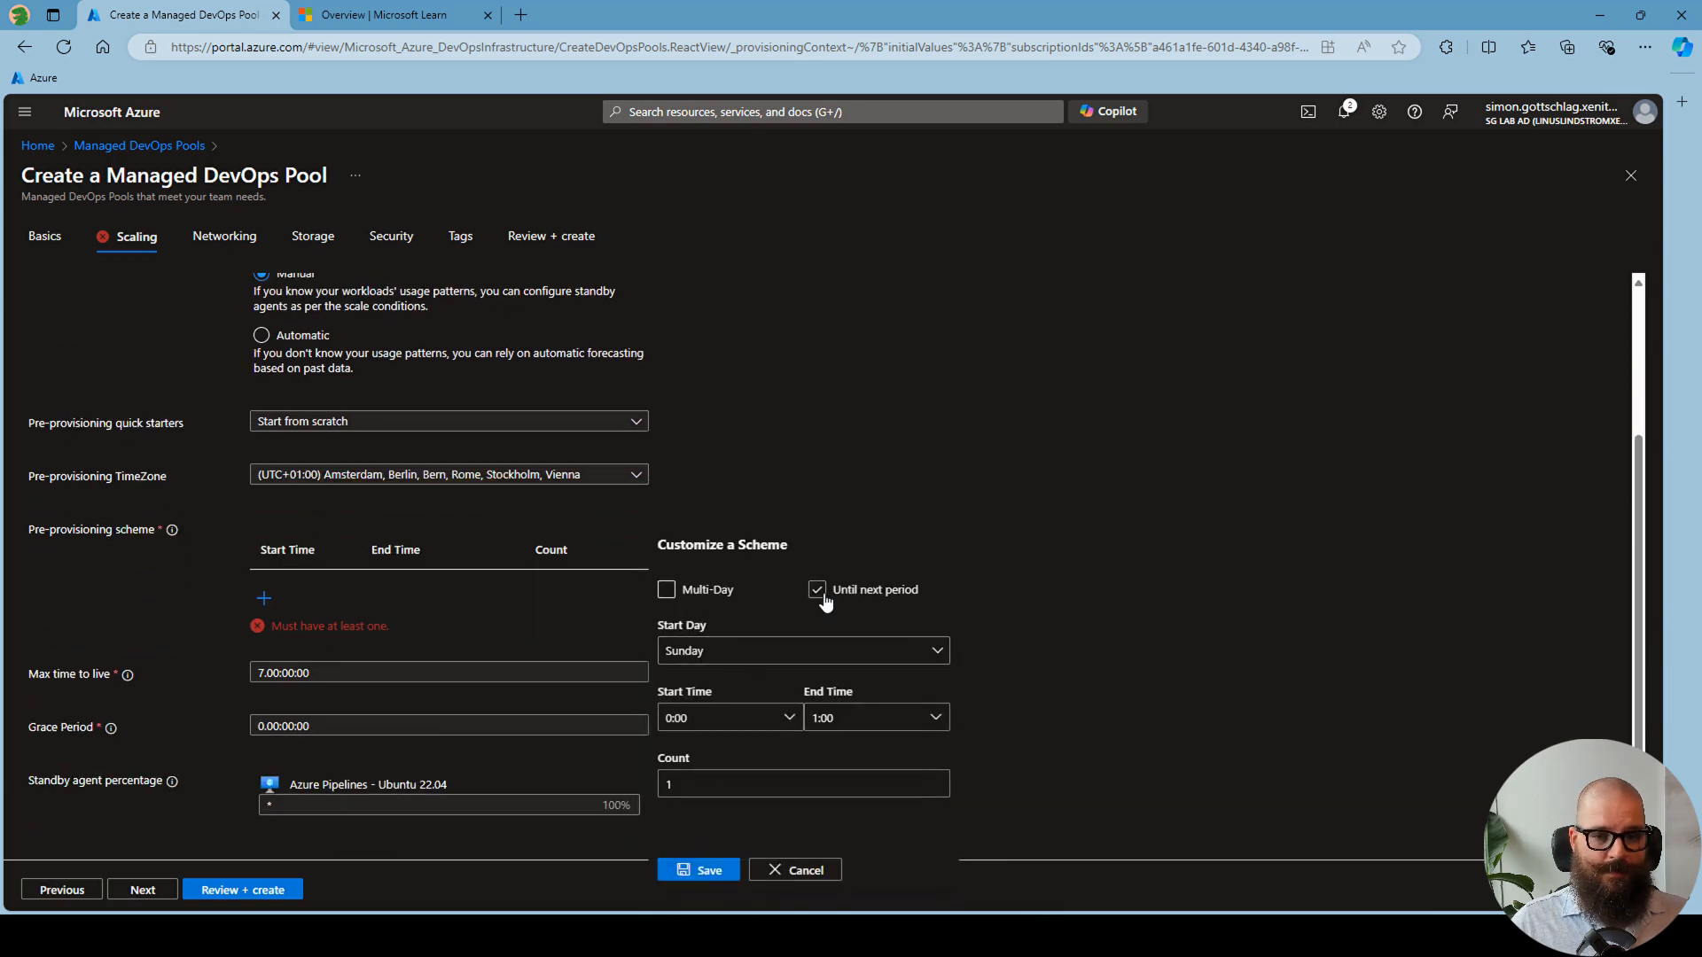
pyautogui.click(708, 652)
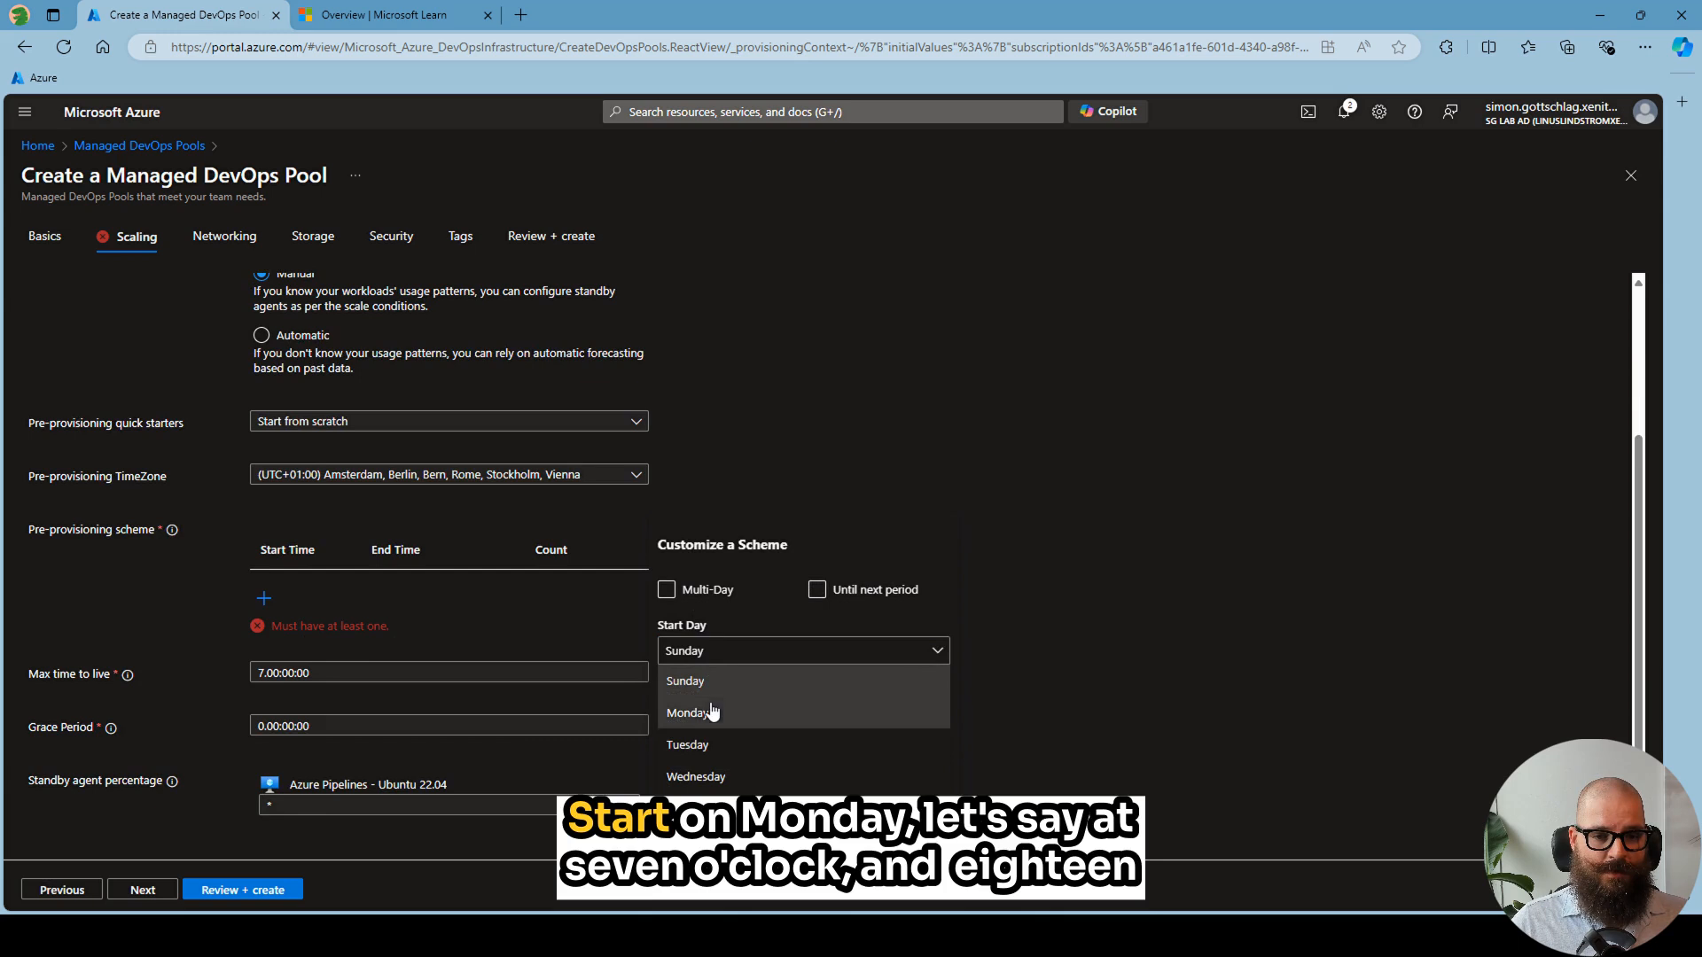
pyautogui.click(706, 710)
pyautogui.click(788, 720)
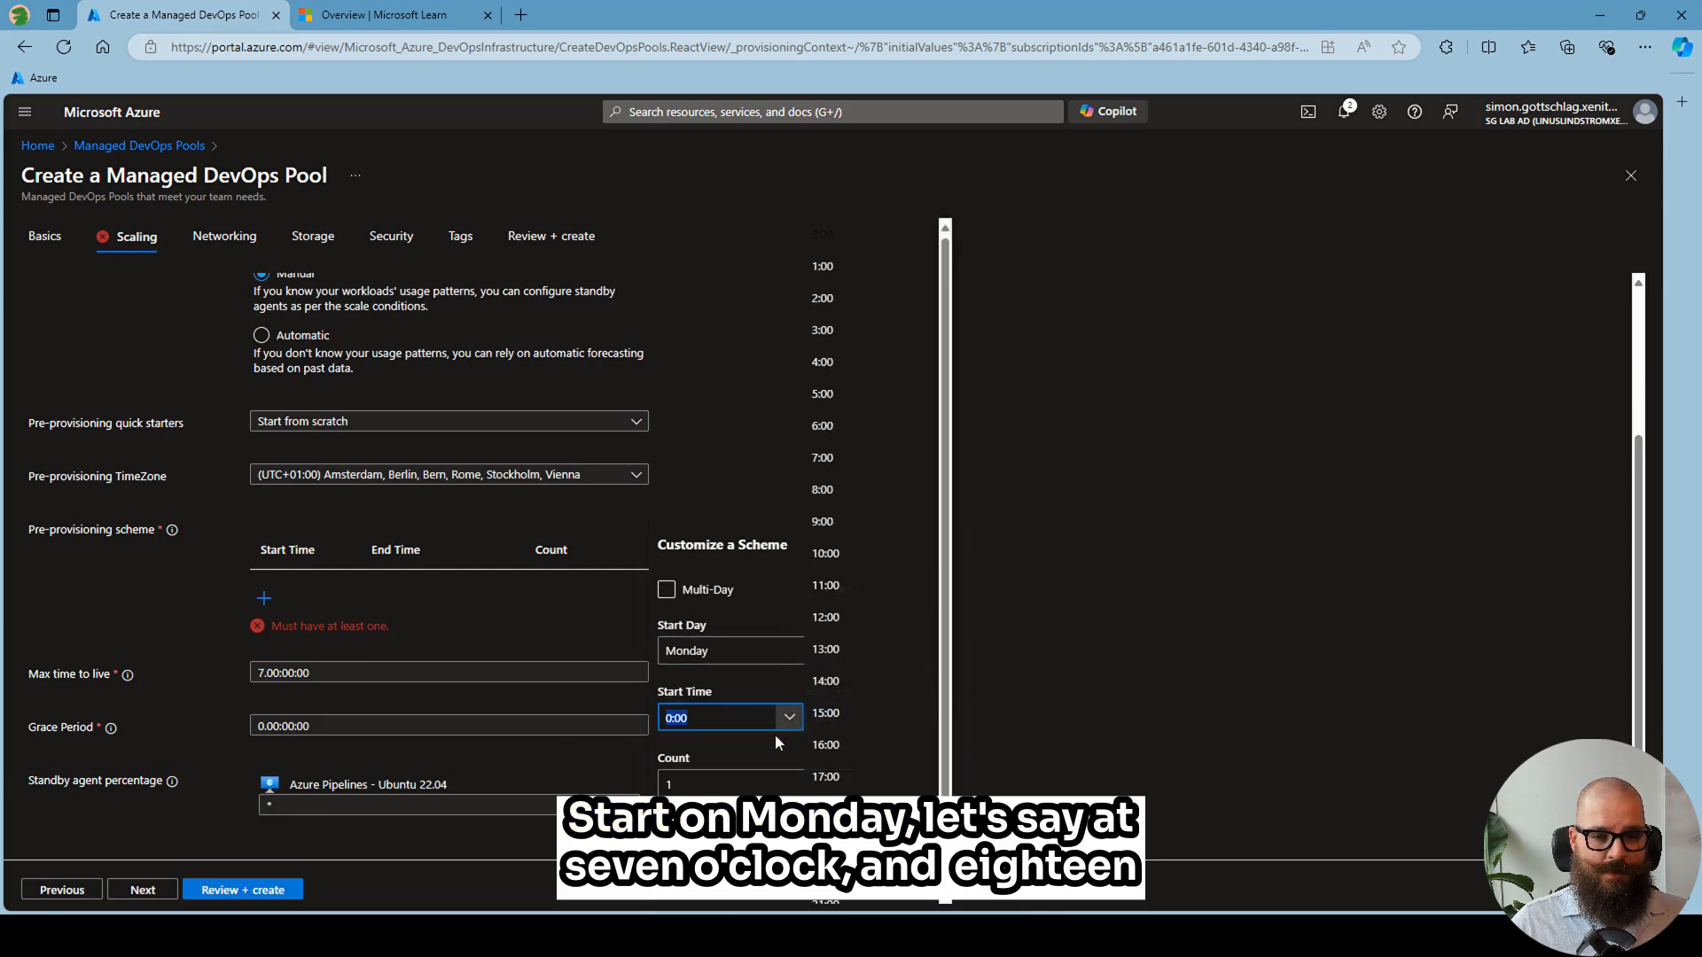
pyautogui.click(842, 459)
pyautogui.click(937, 762)
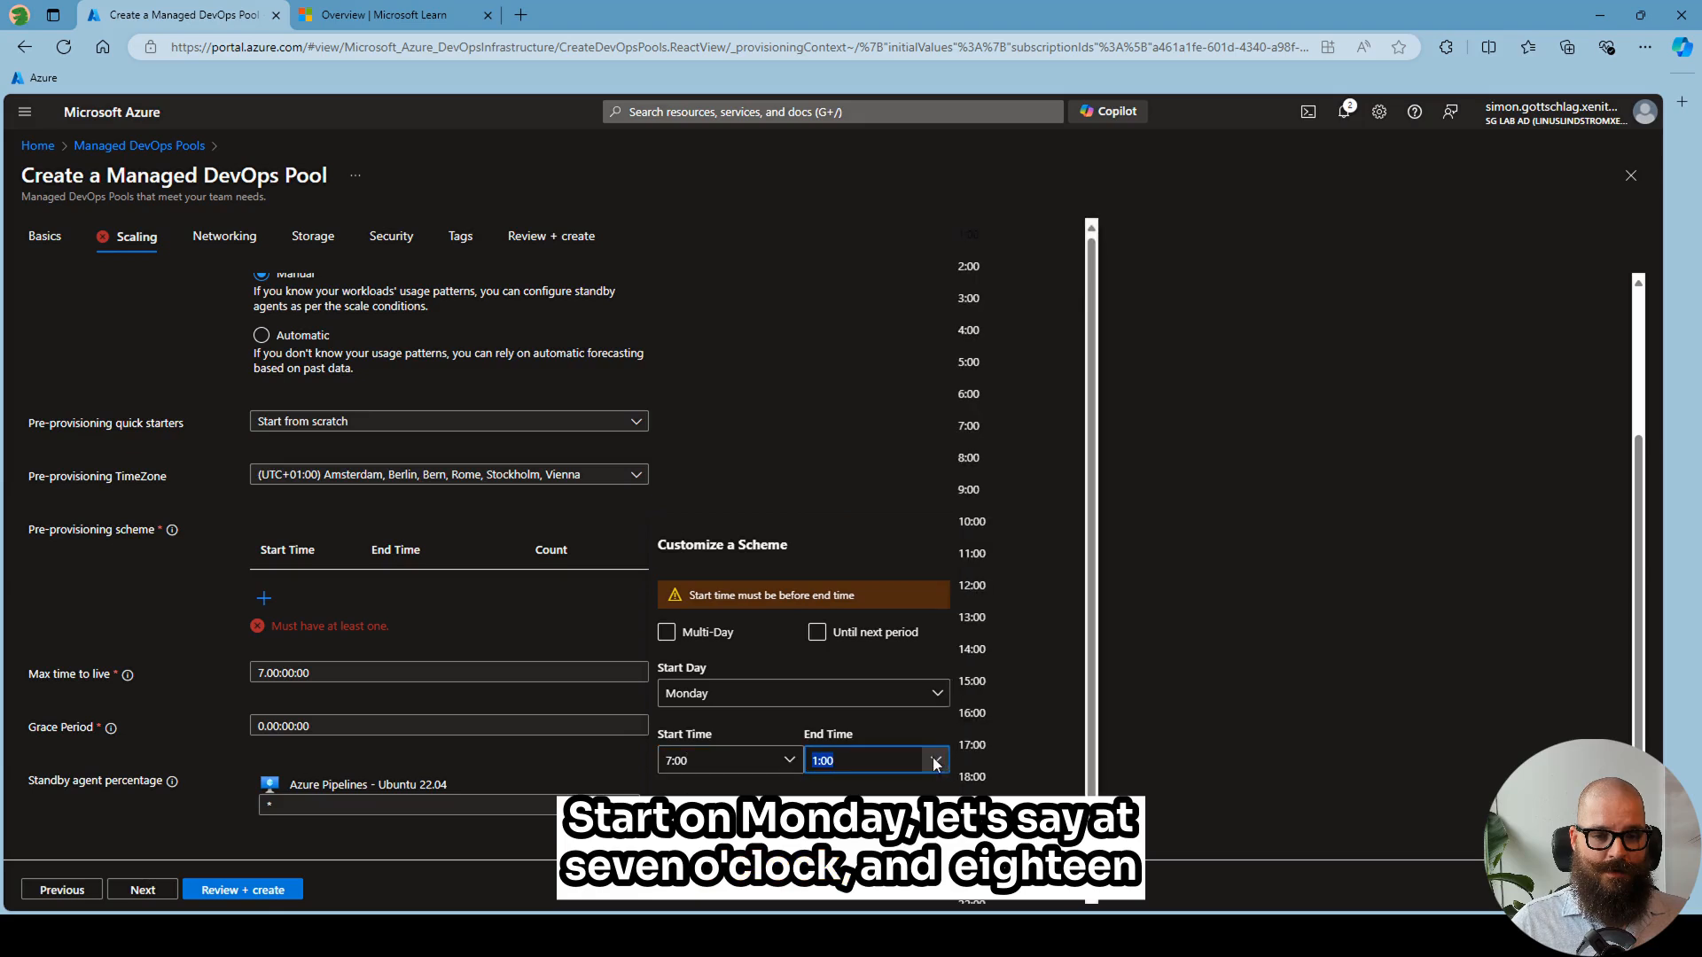
pyautogui.click(986, 775)
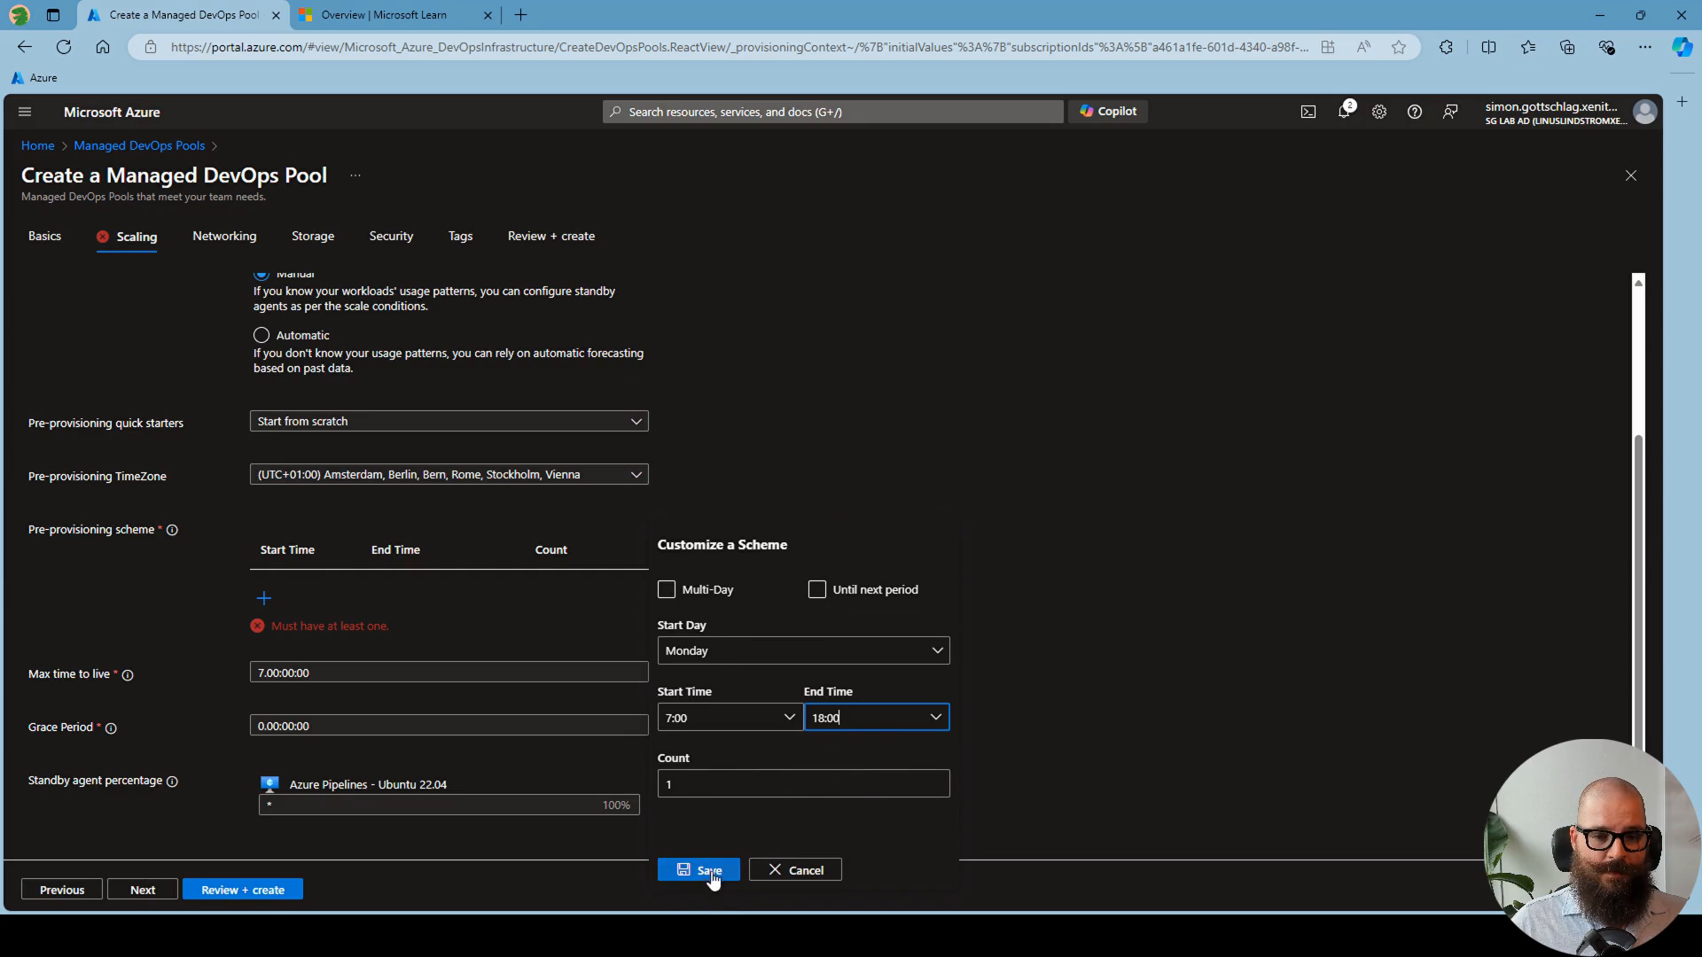
pyautogui.click(709, 871)
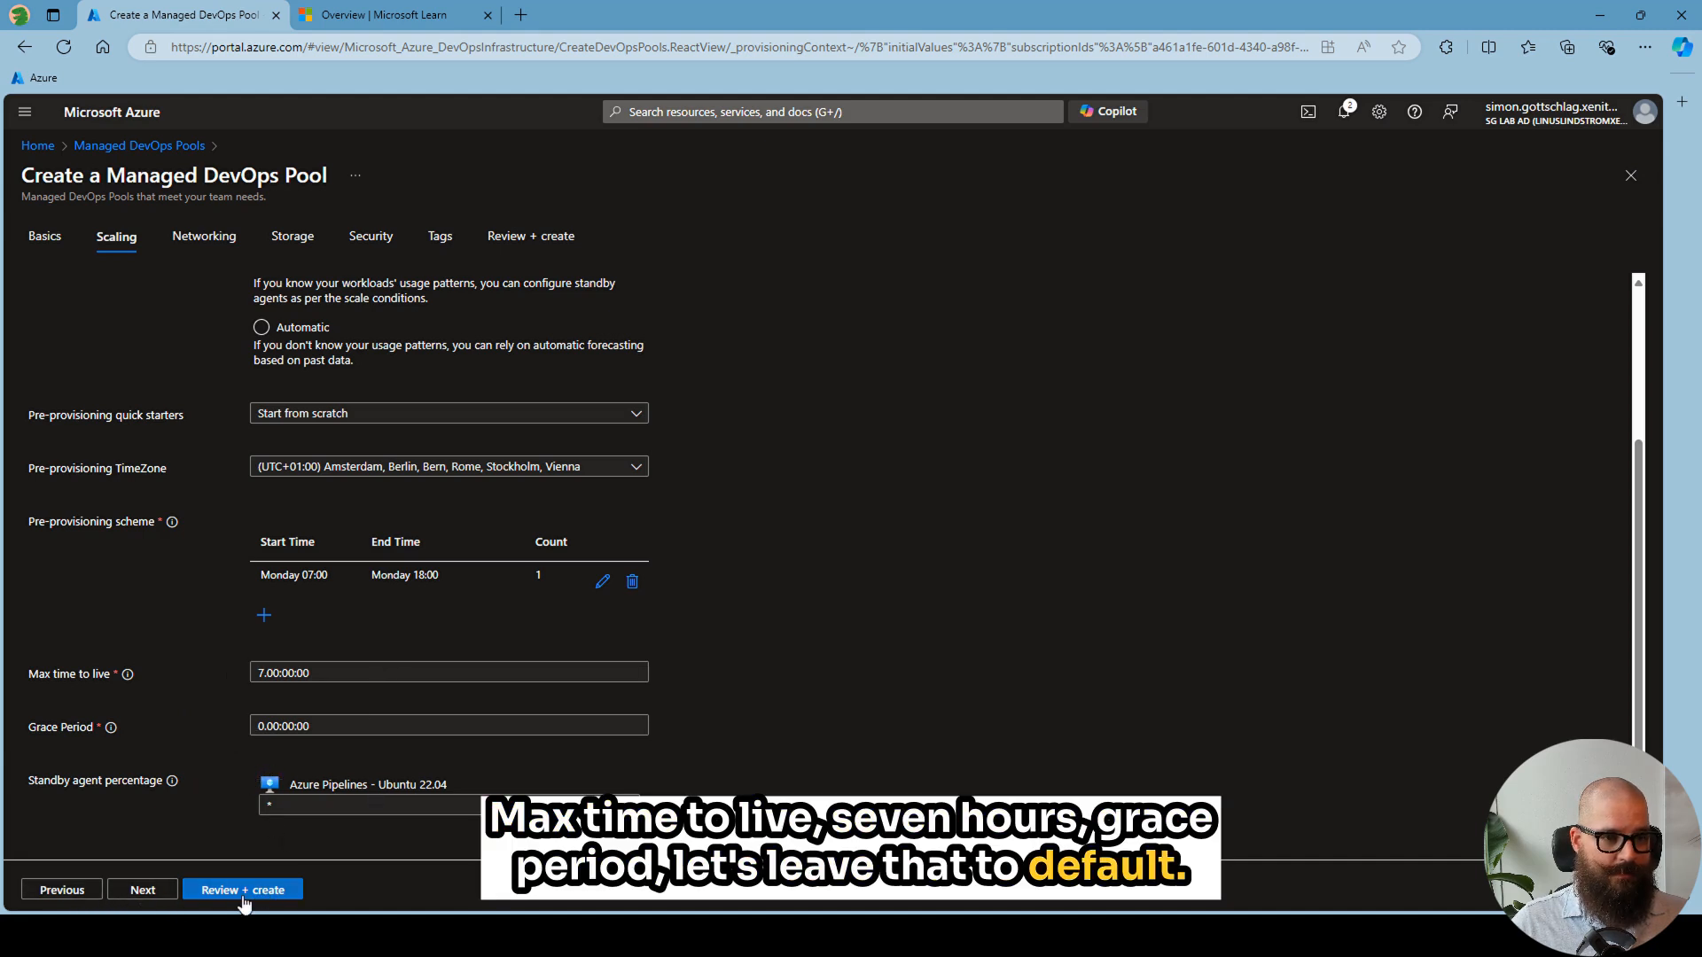
# - Keep the default networking, storage, security and tag settings and proceed to the review of the new pool
pyautogui.click(145, 895)
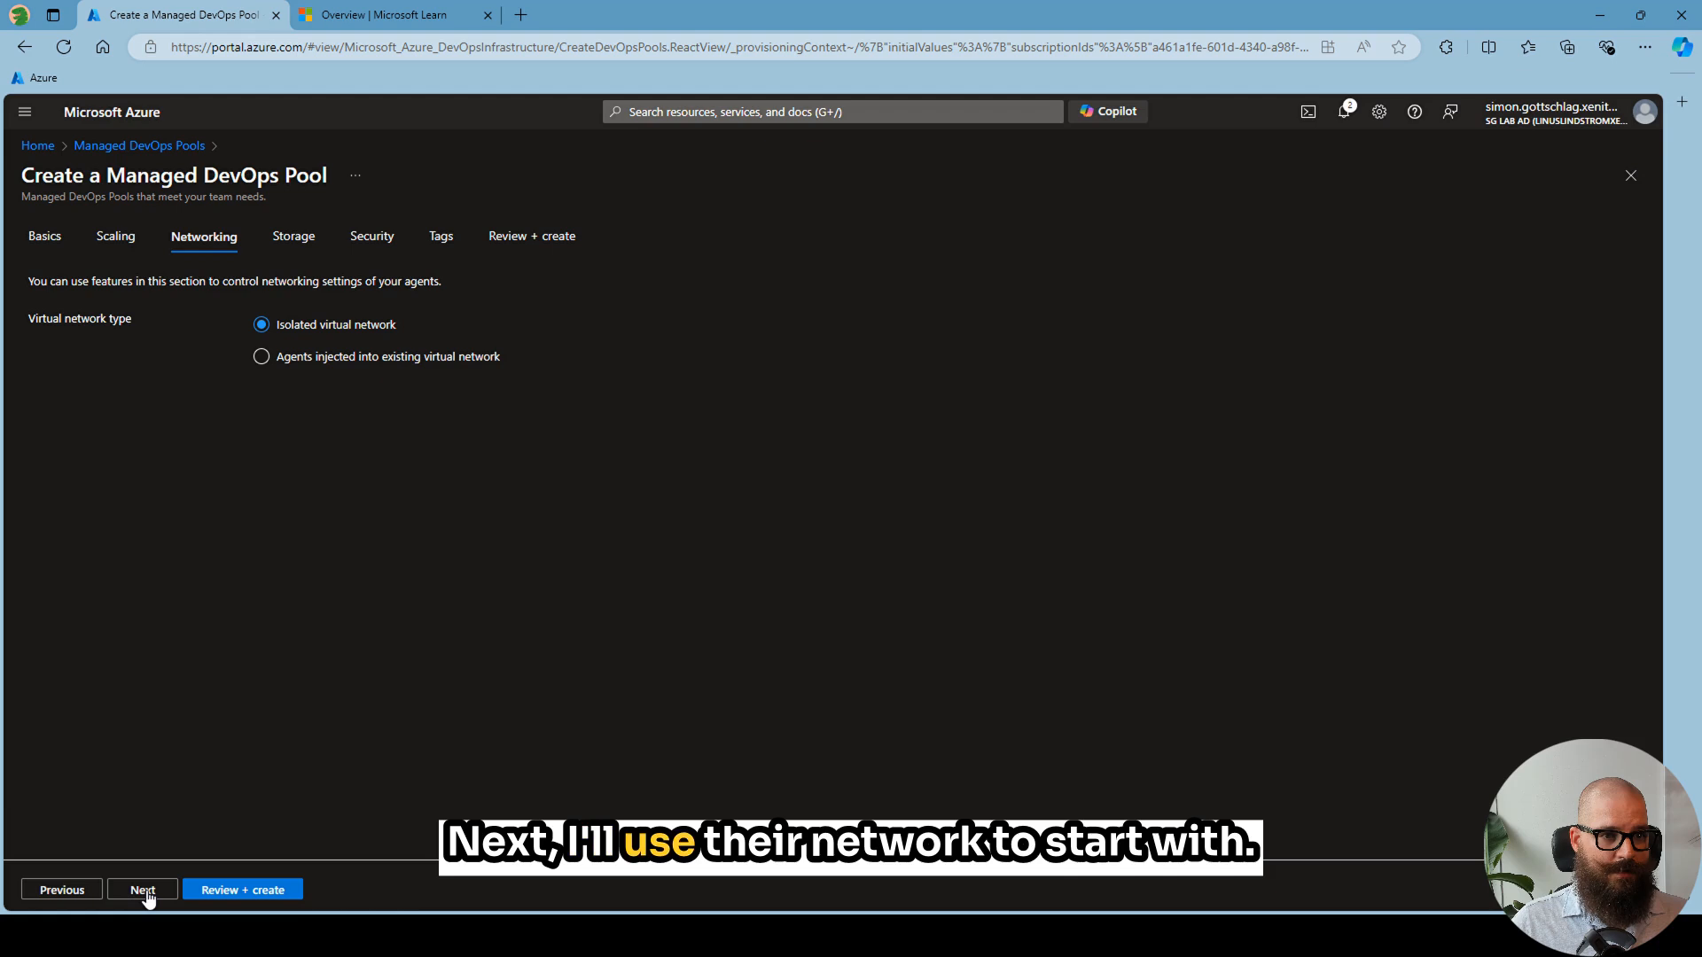
pyautogui.click(144, 891)
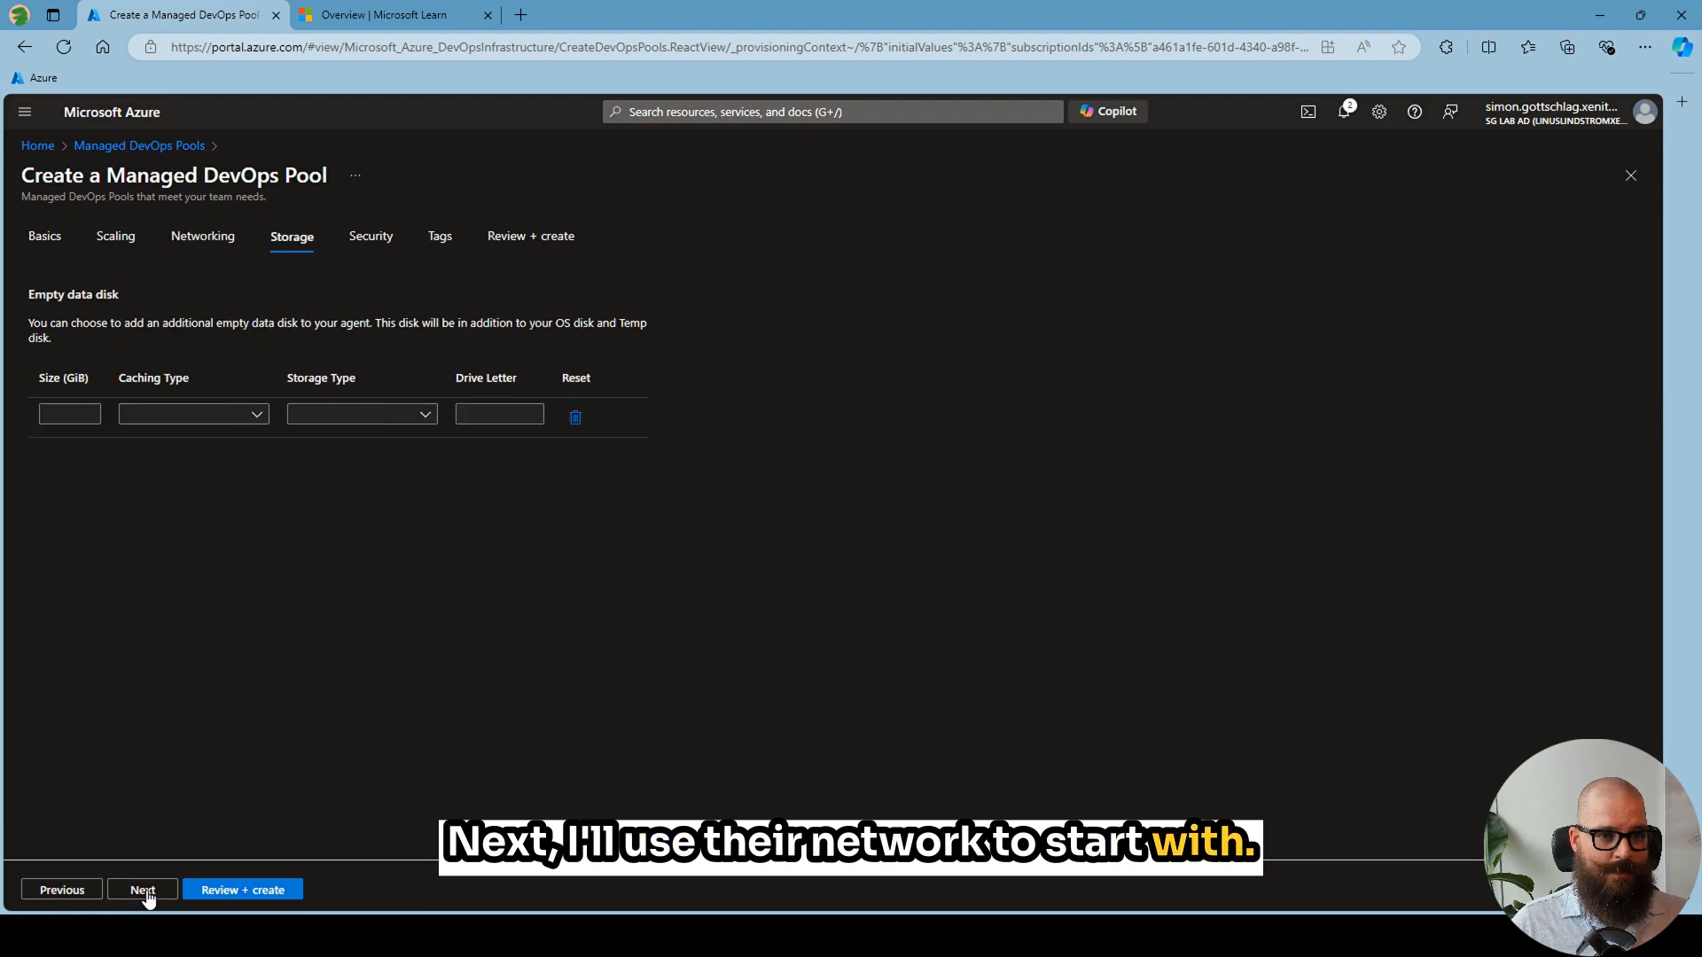
pyautogui.click(144, 892)
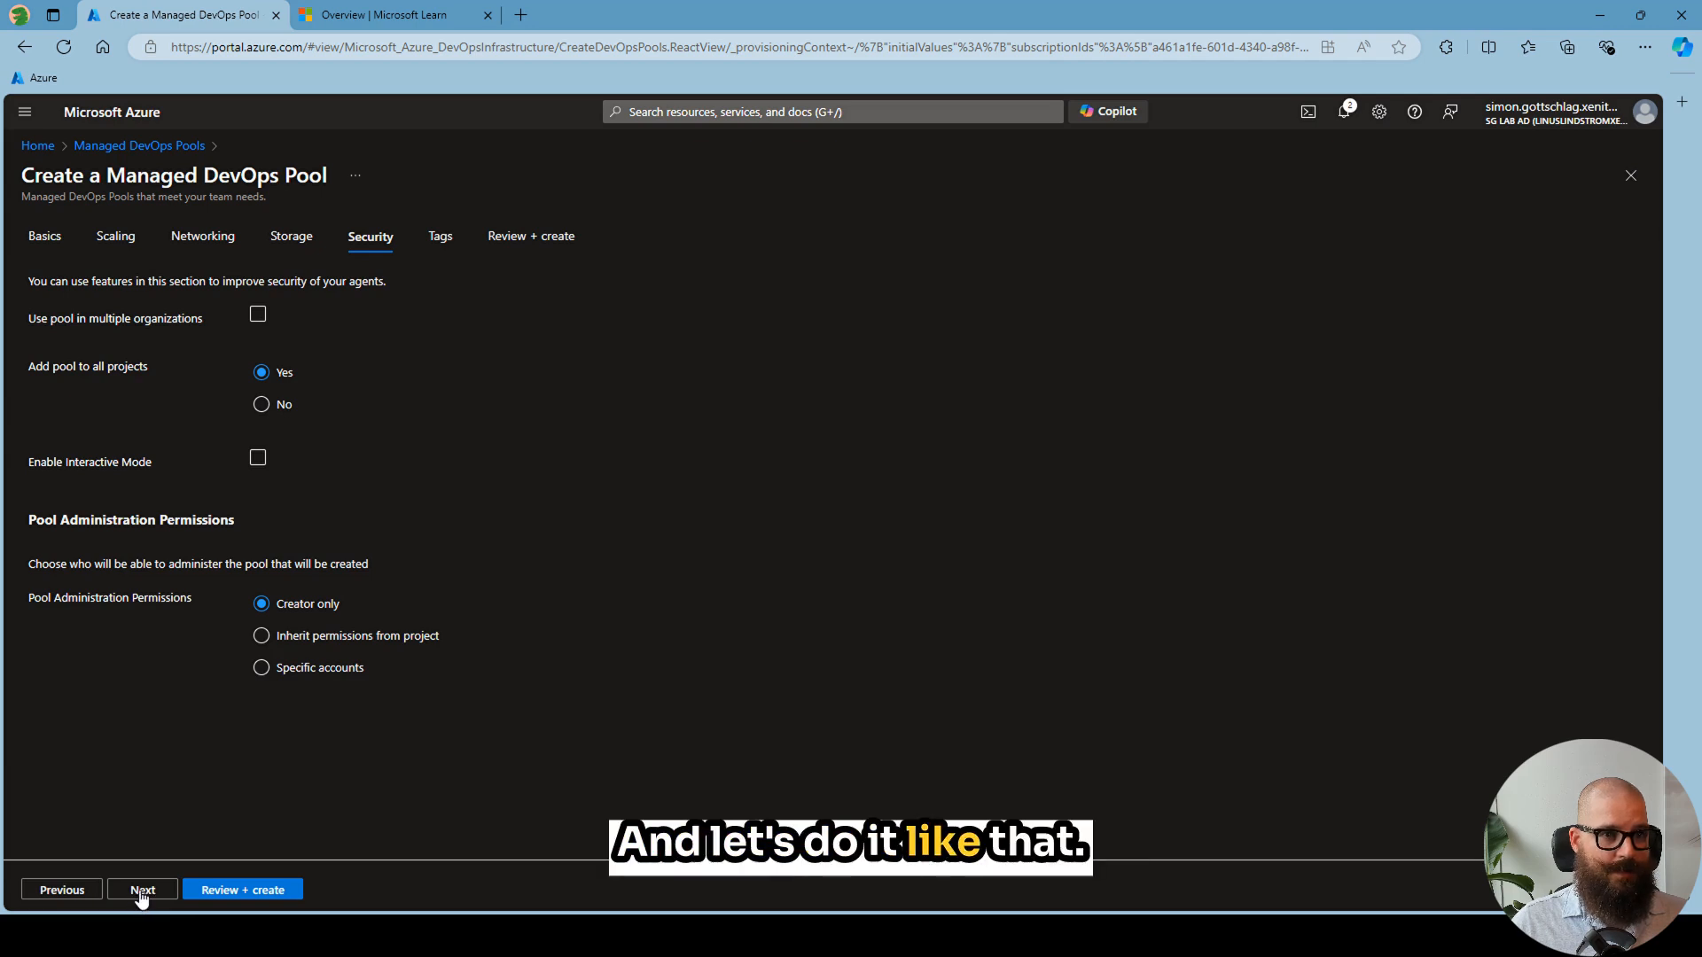
pyautogui.click(142, 891)
pyautogui.click(140, 890)
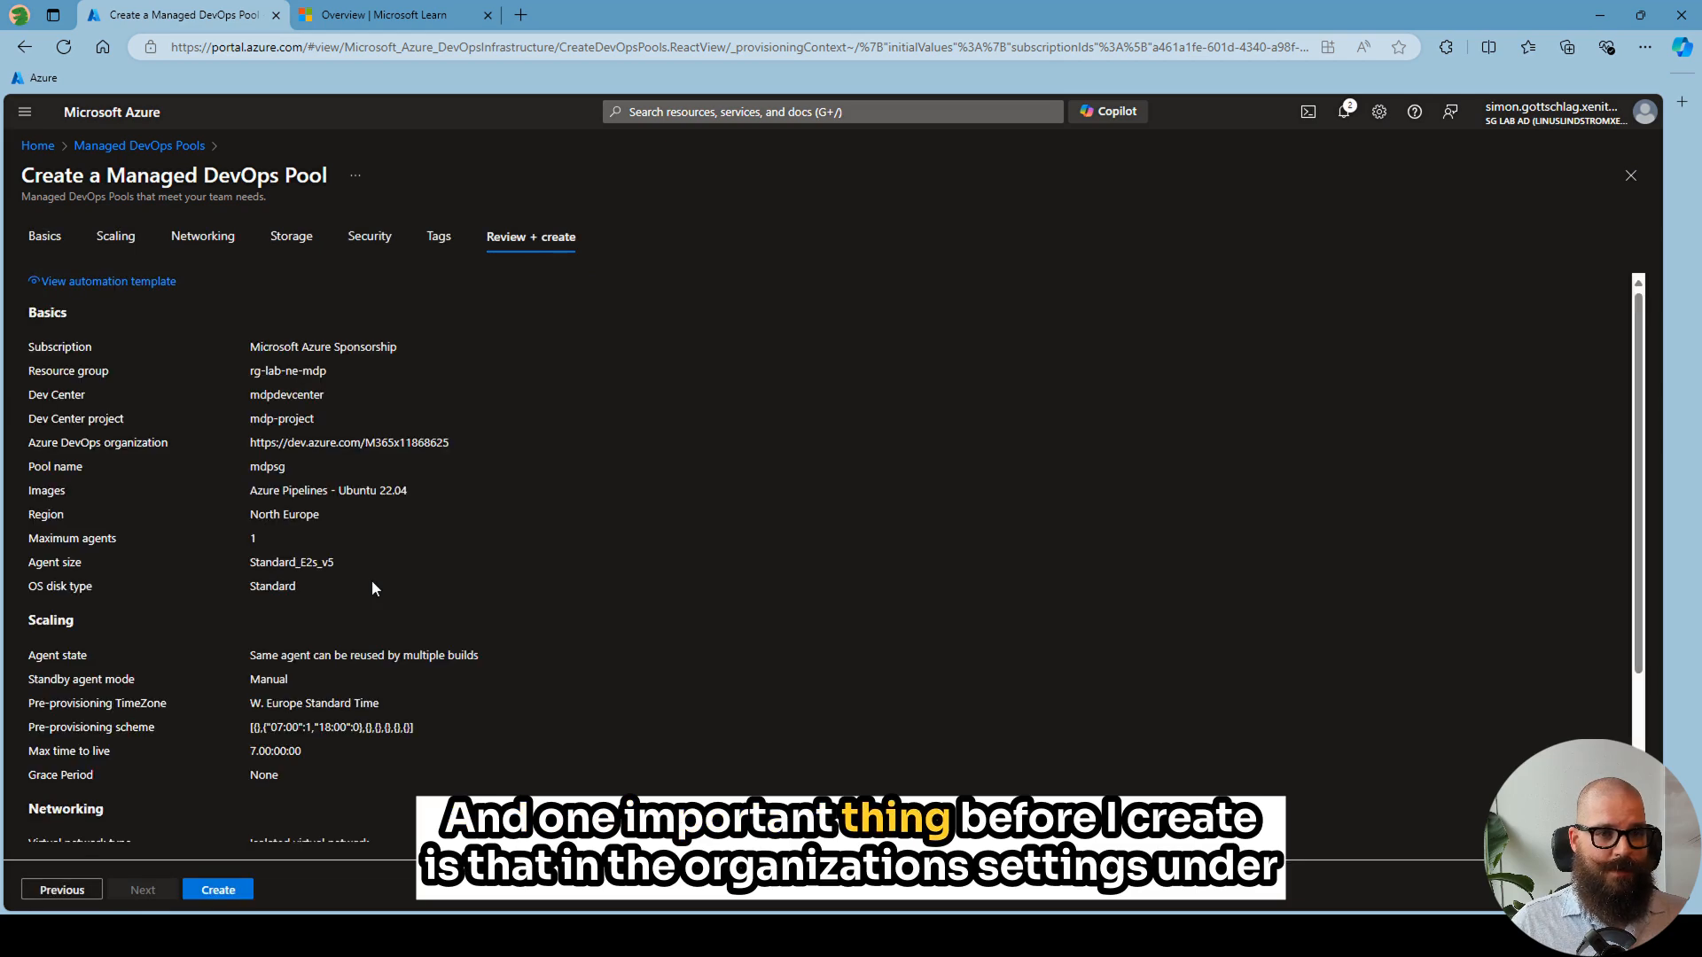
# - Check the agent pool user permissions in the Azure DevOps organization settings, and create the managed pool in the Azure portal
pyautogui.hotkey('alt', 'Tab')
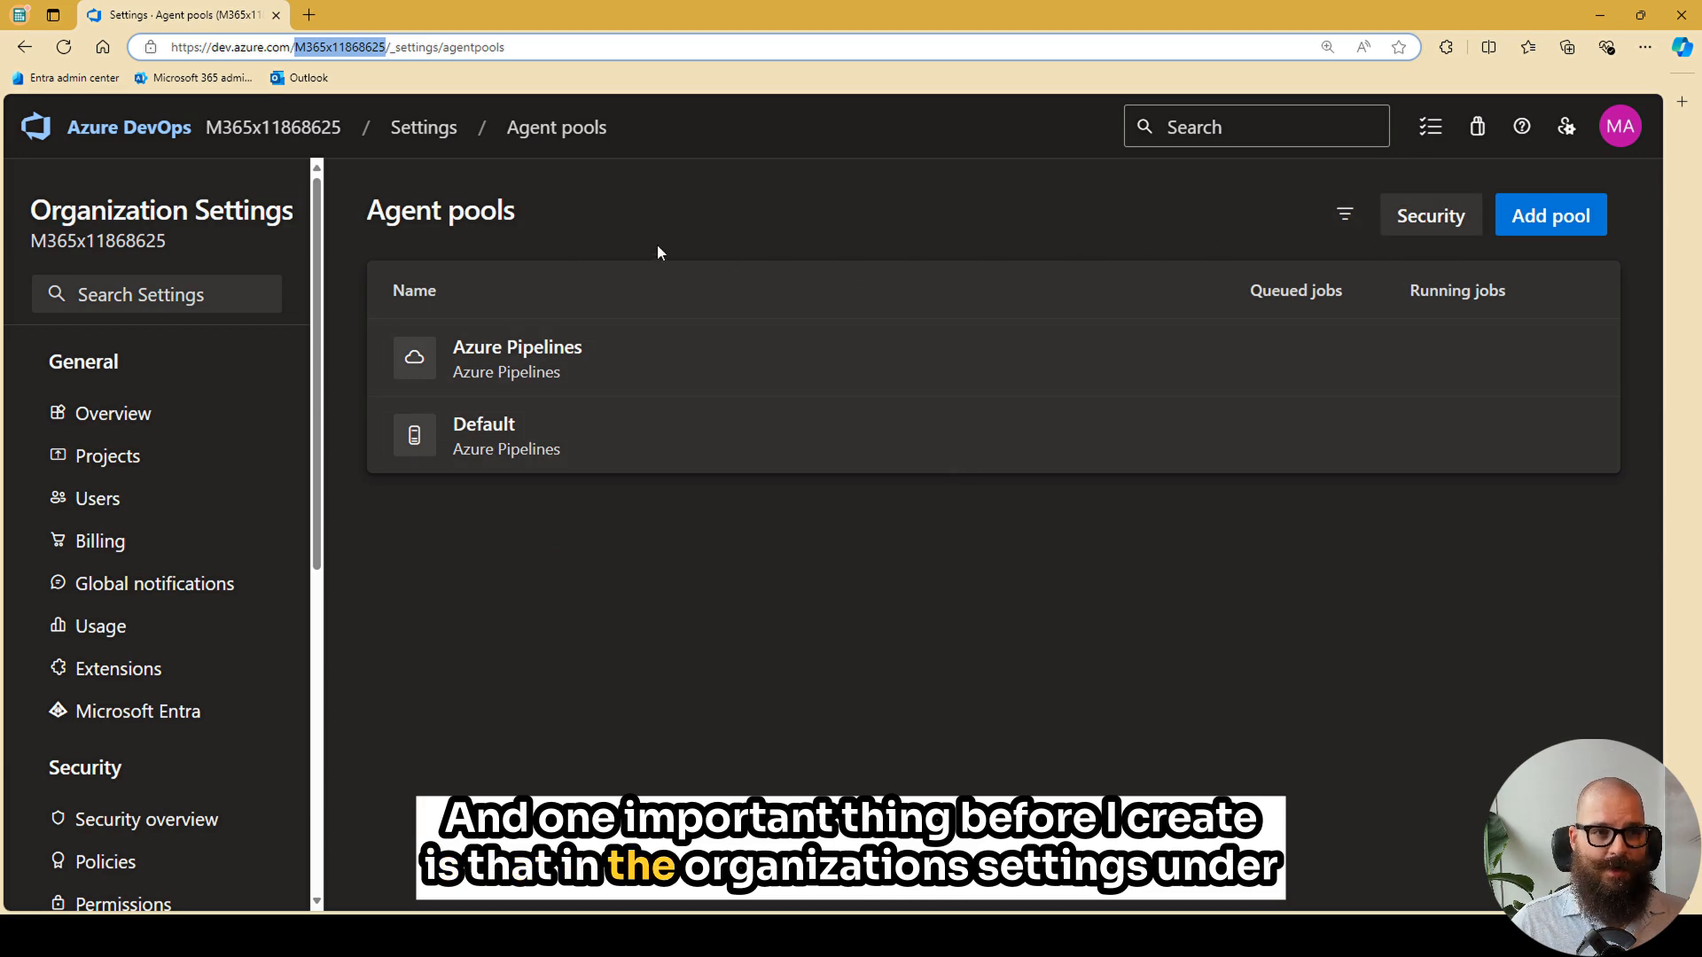
pyautogui.scroll(-7, 284, 544)
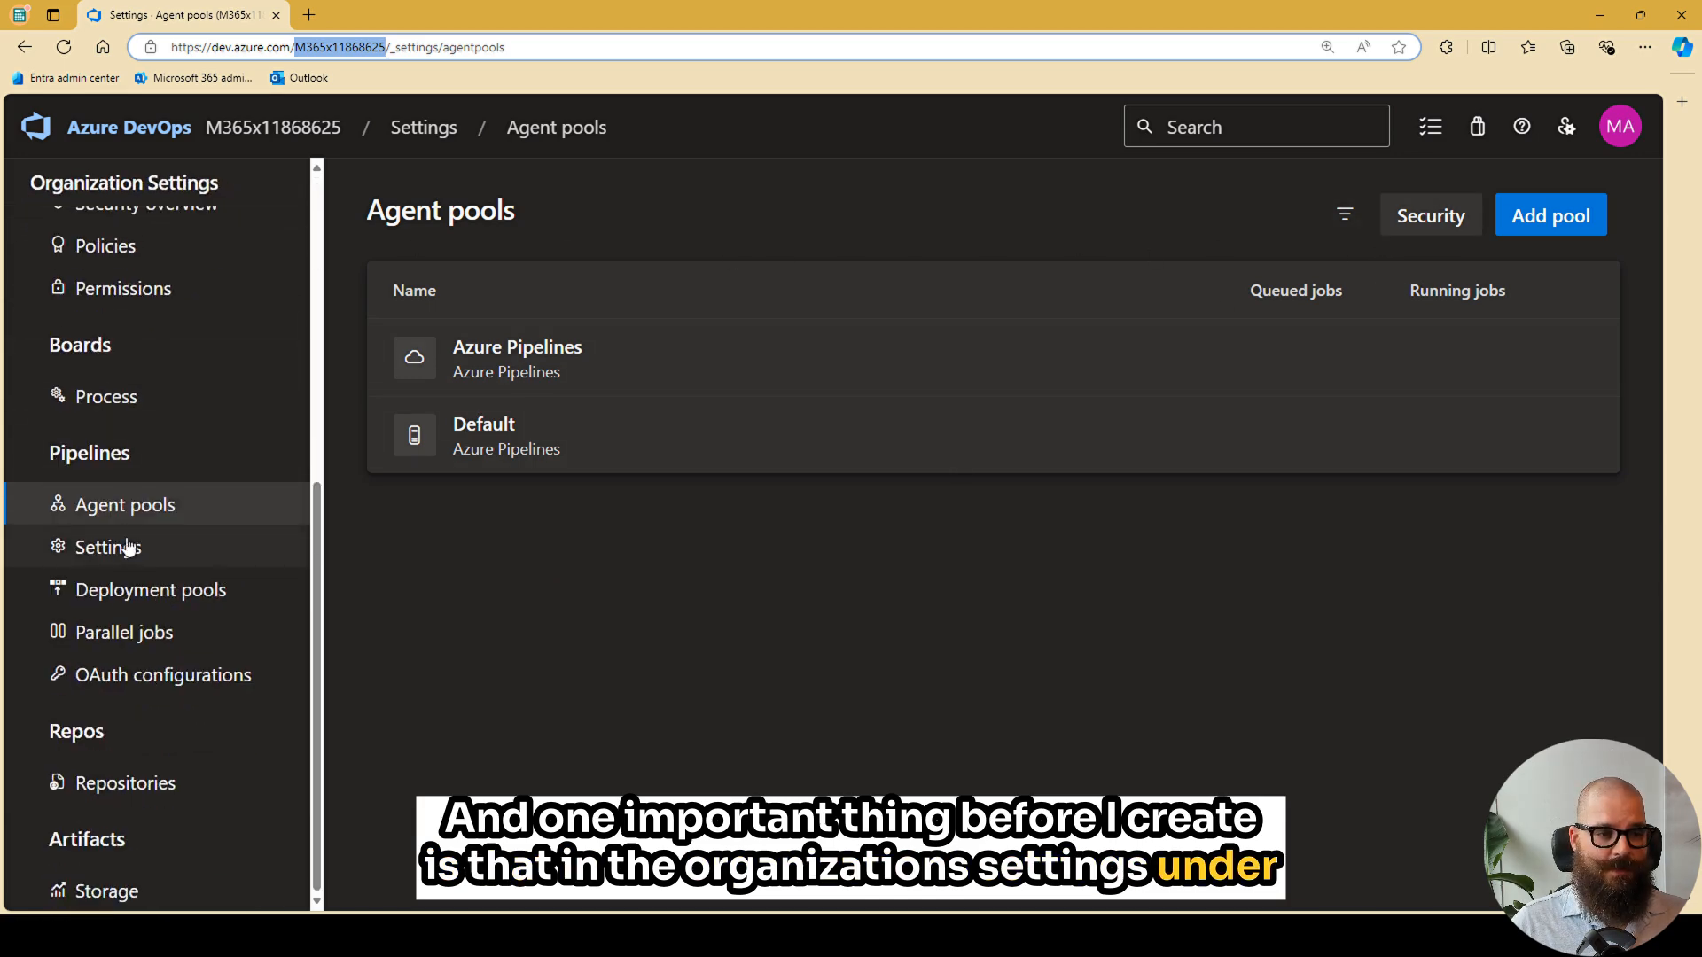
pyautogui.click(1430, 222)
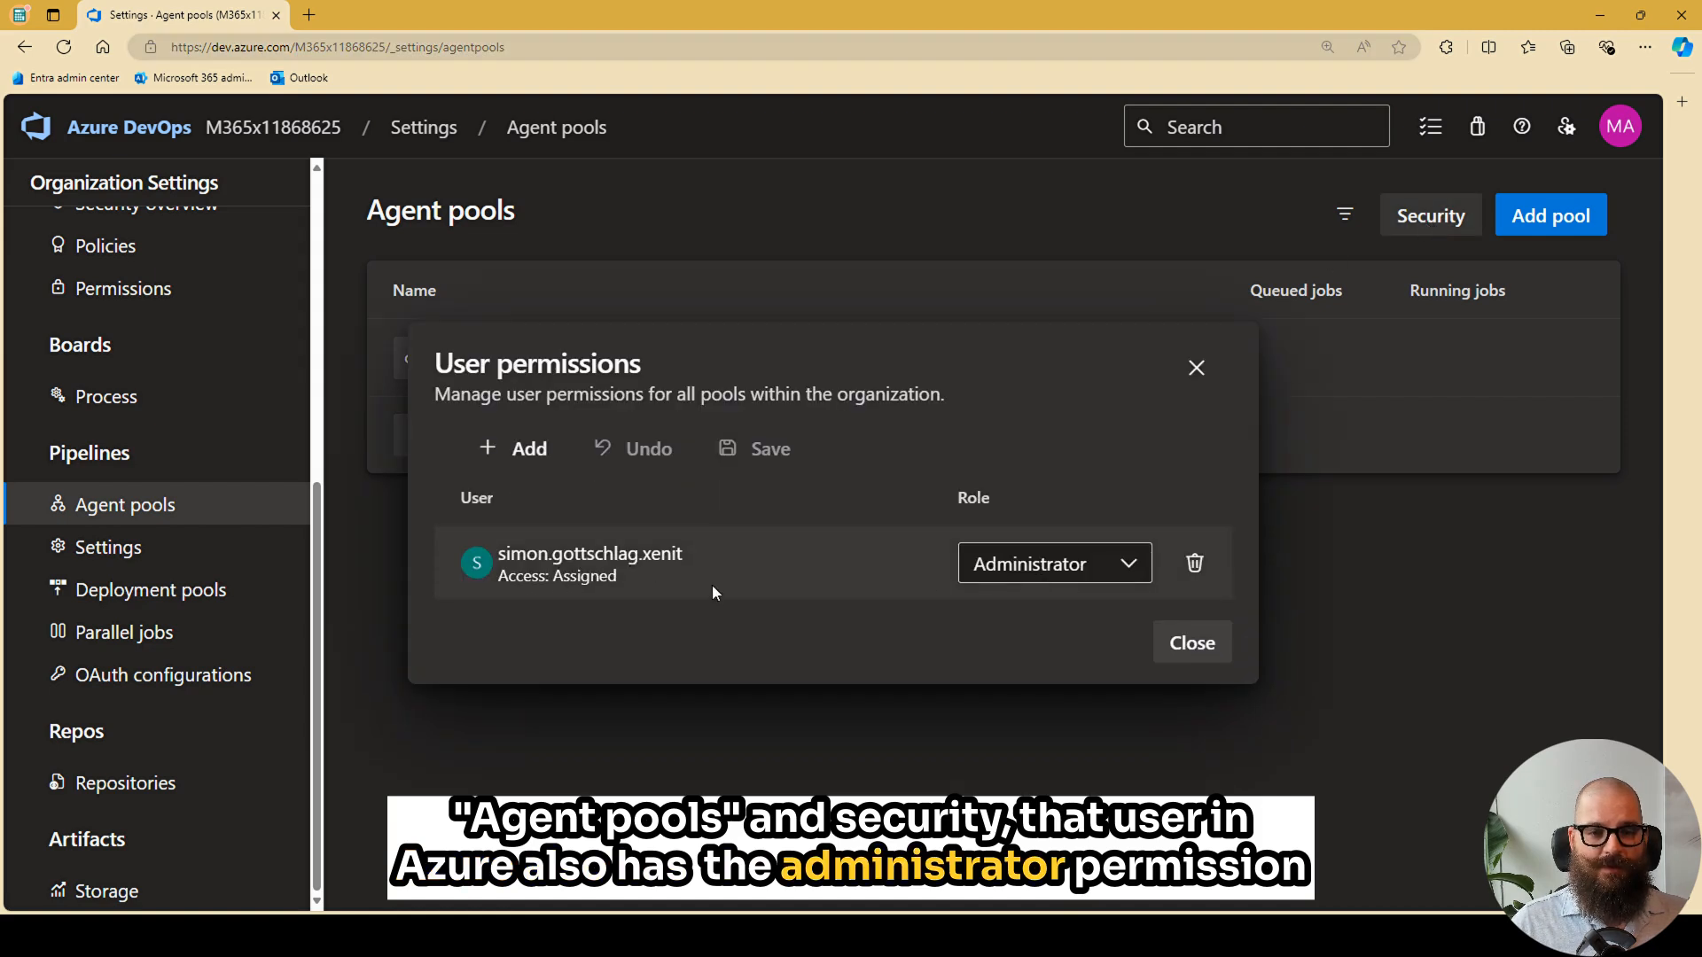
pyautogui.click(1196, 368)
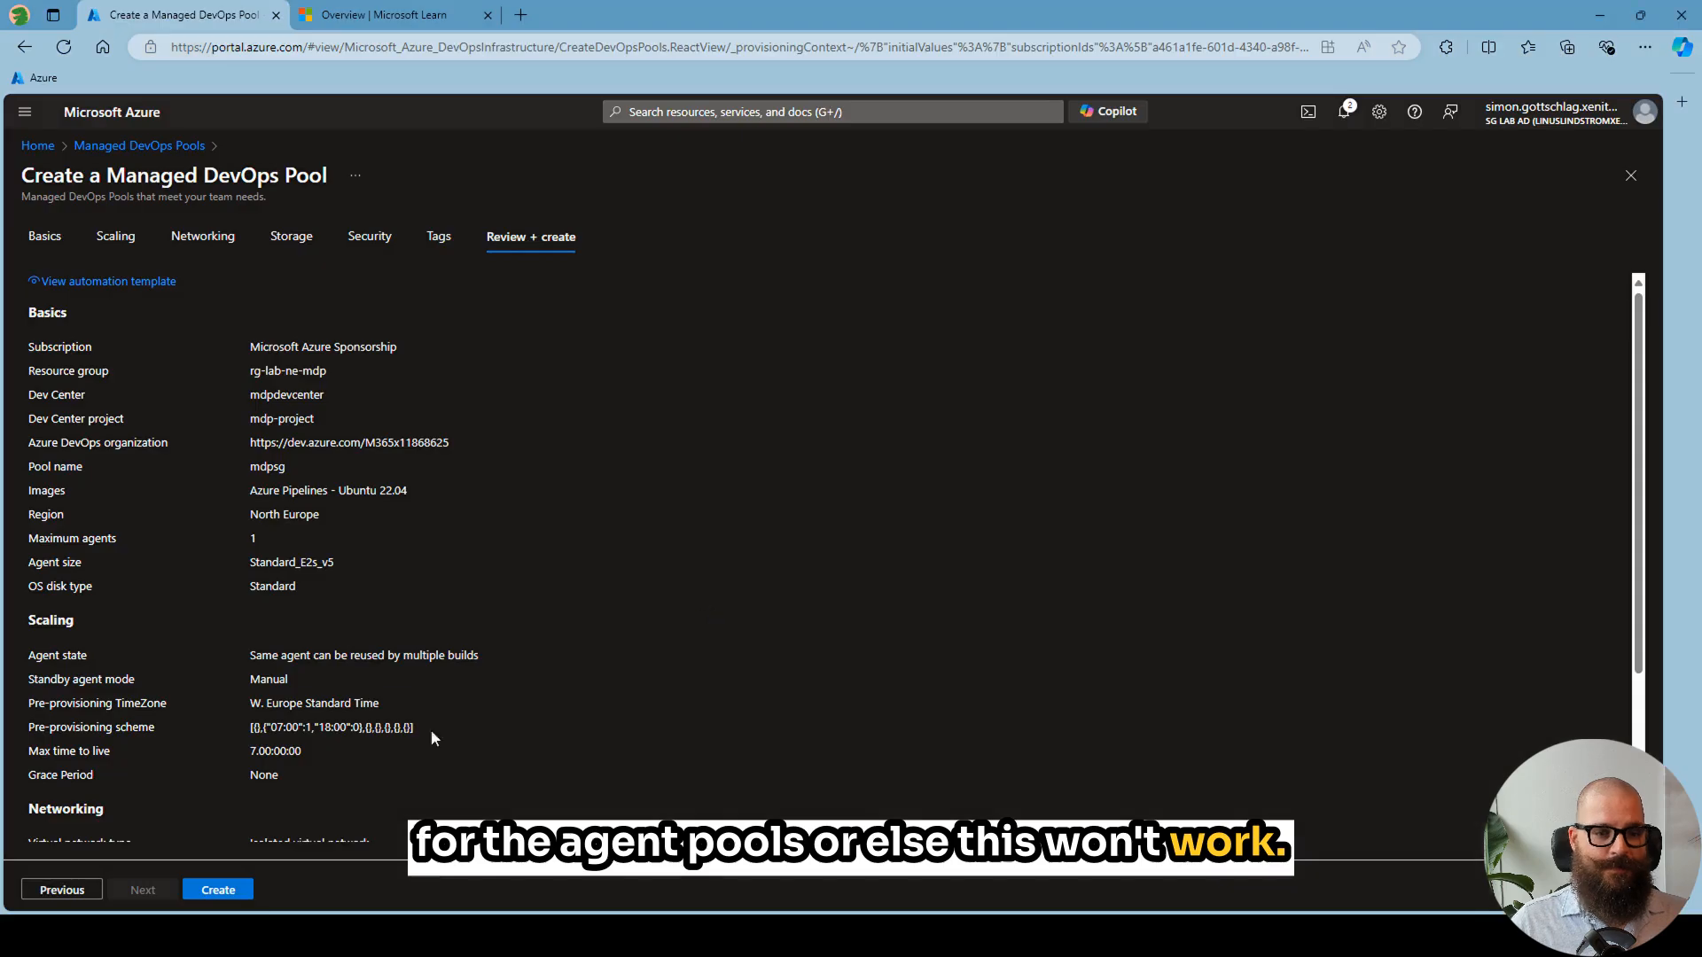
pyautogui.click(221, 890)
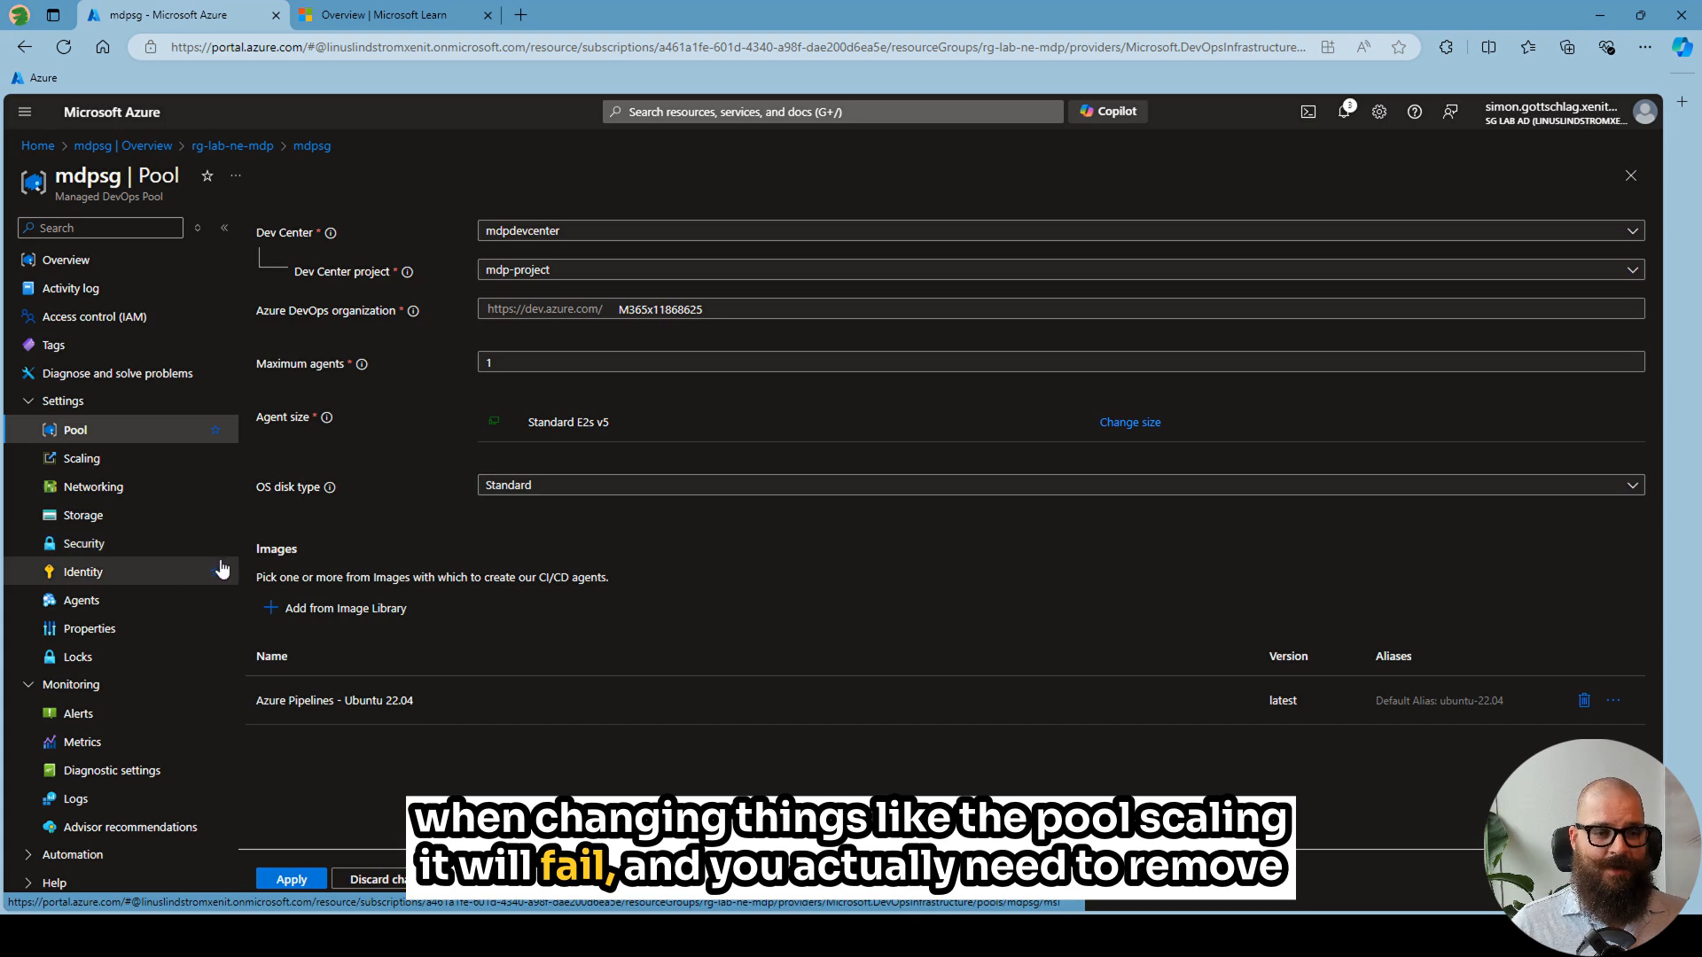
# - Switch to Azure DevOps and link the existing agent pool mdpsg to demo-project, granting access permission to all pipelines
pyautogui.hotkey('alt', 'Tab')
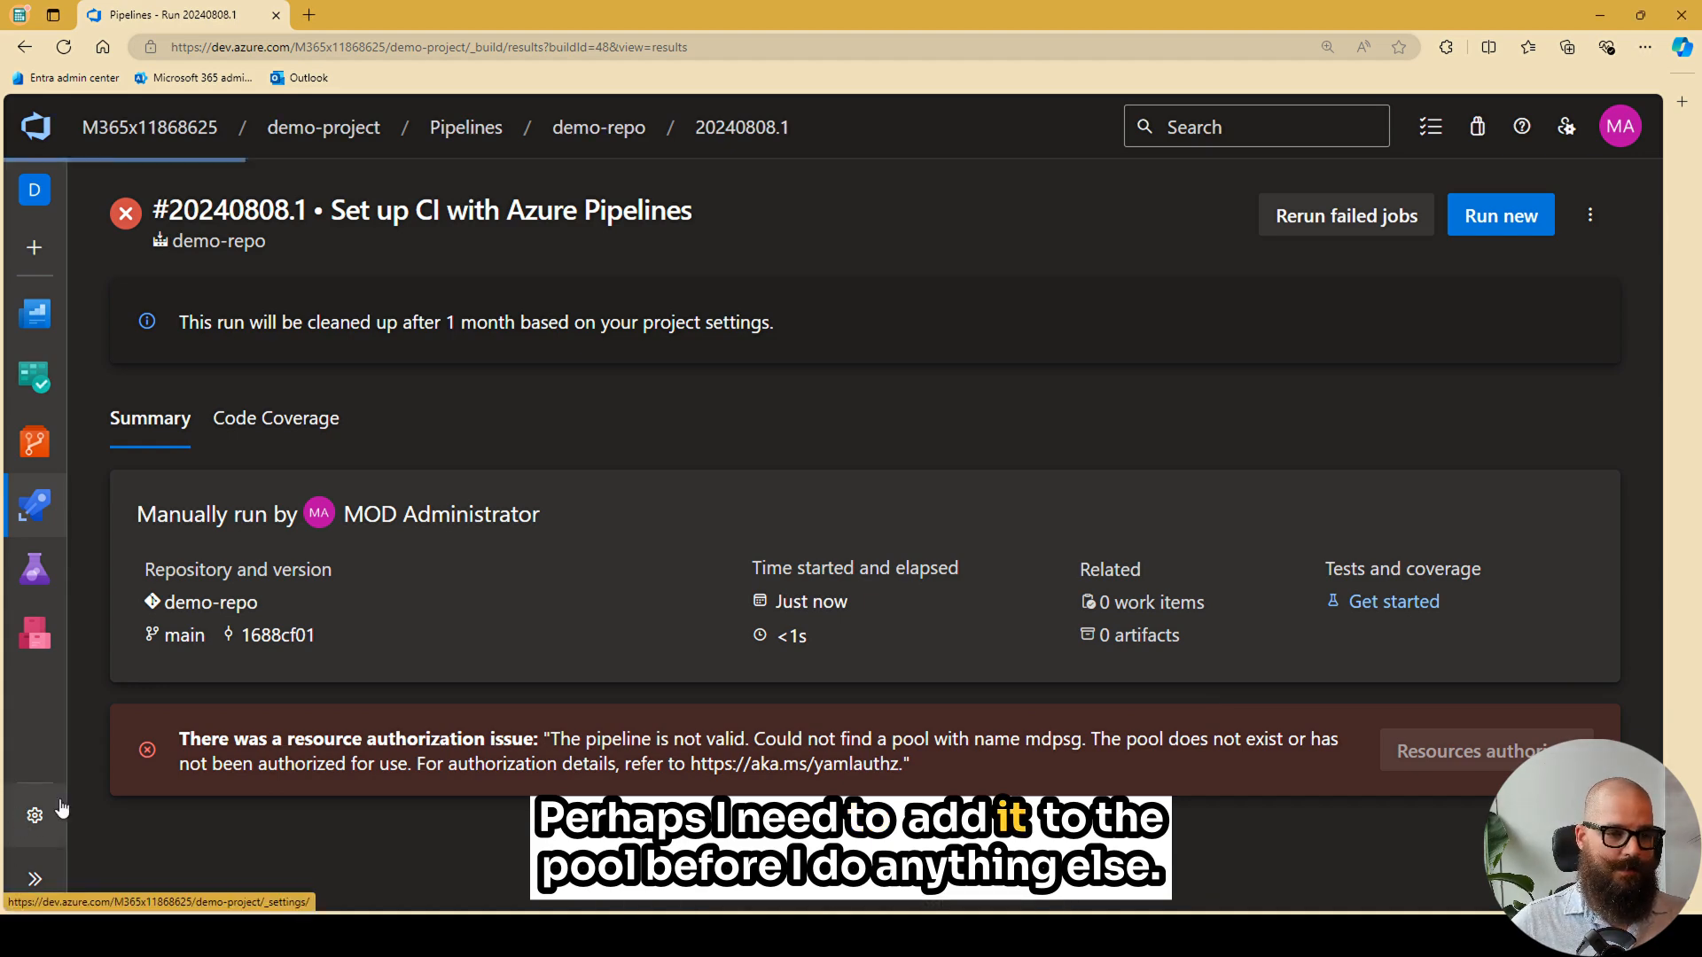
pyautogui.click(35, 815)
pyautogui.scroll(-5, 235, 674)
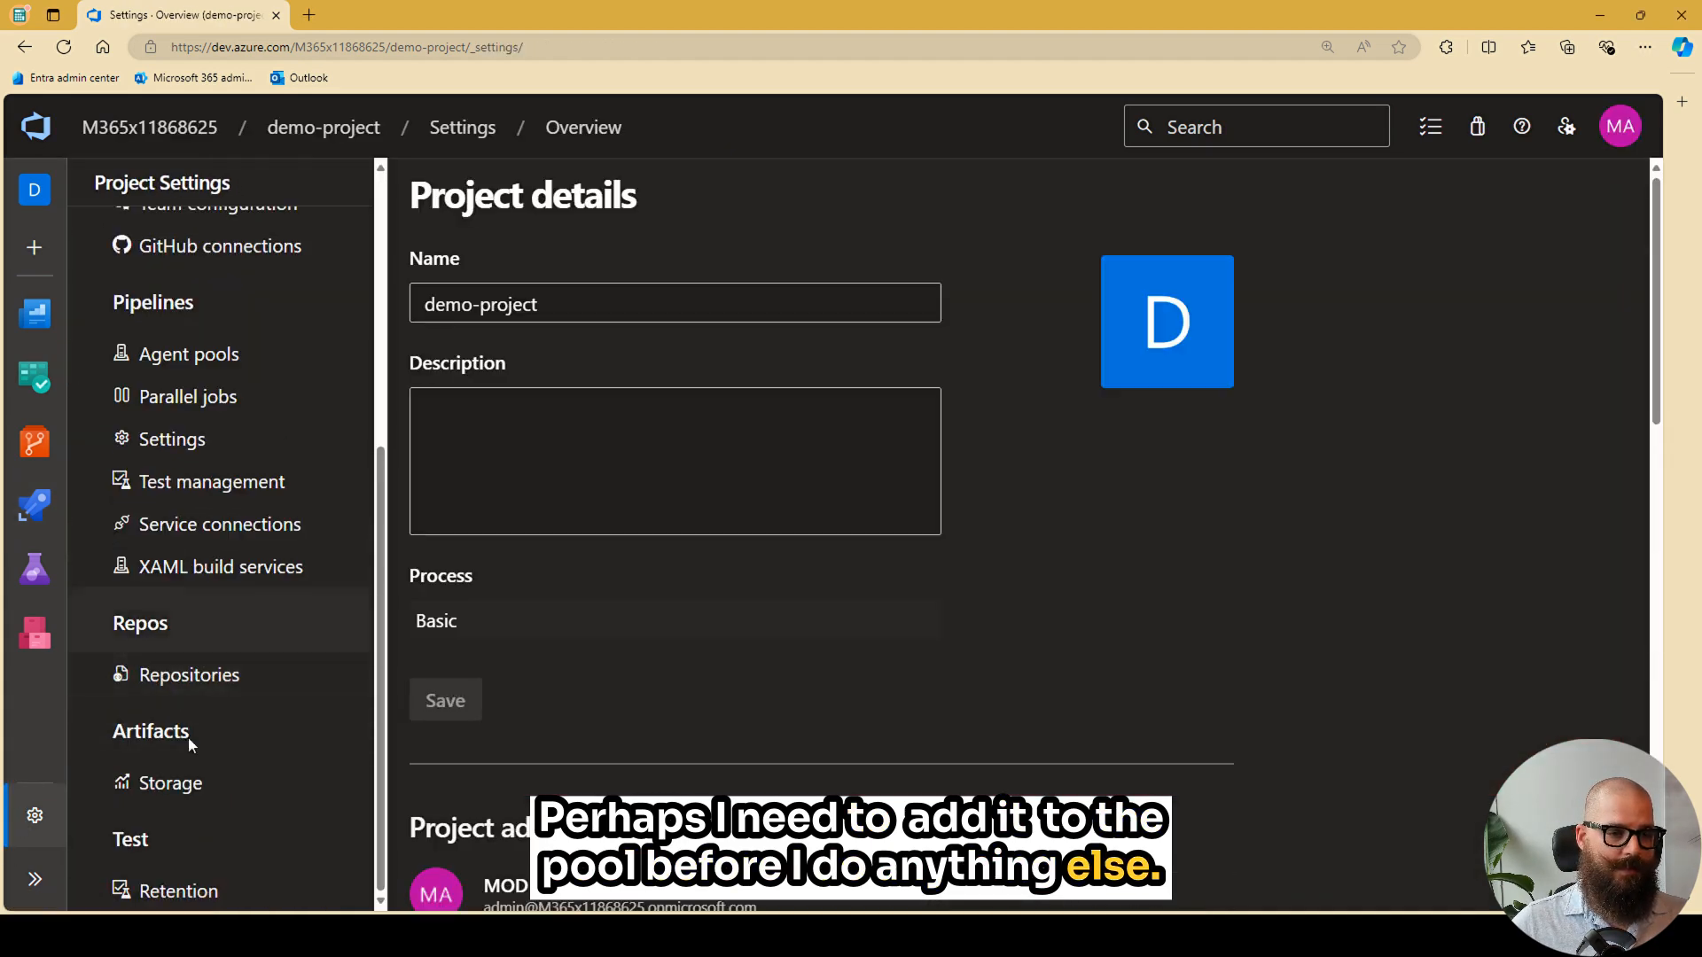
pyautogui.click(191, 354)
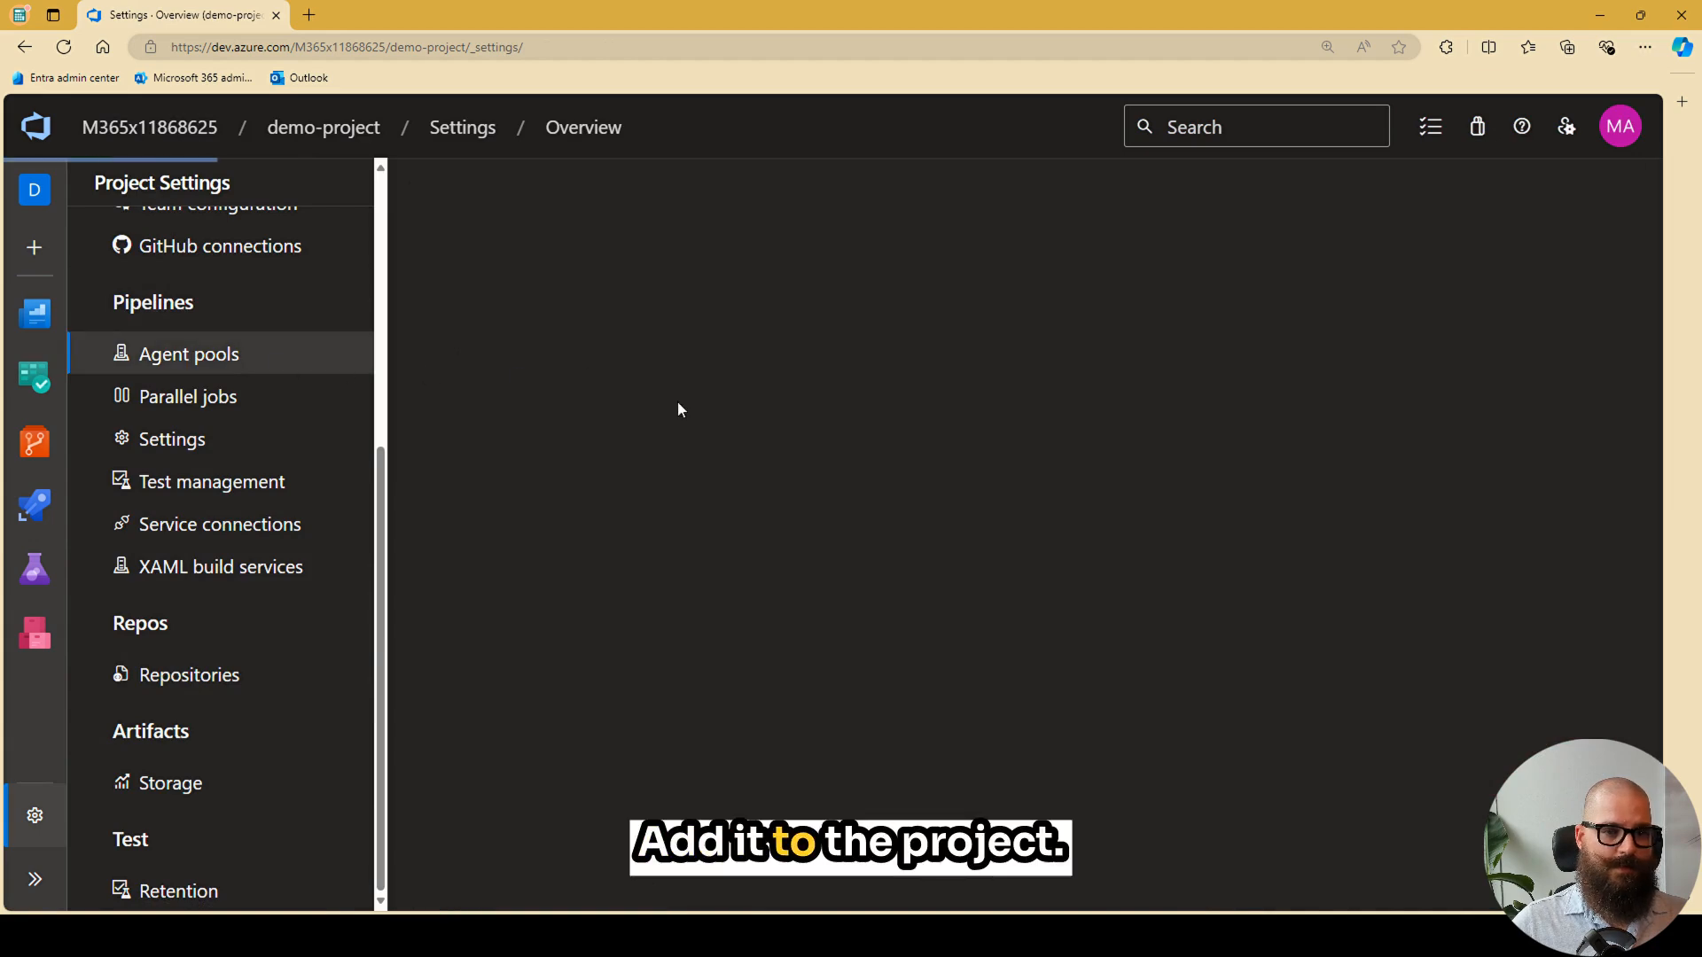
pyautogui.click(1549, 216)
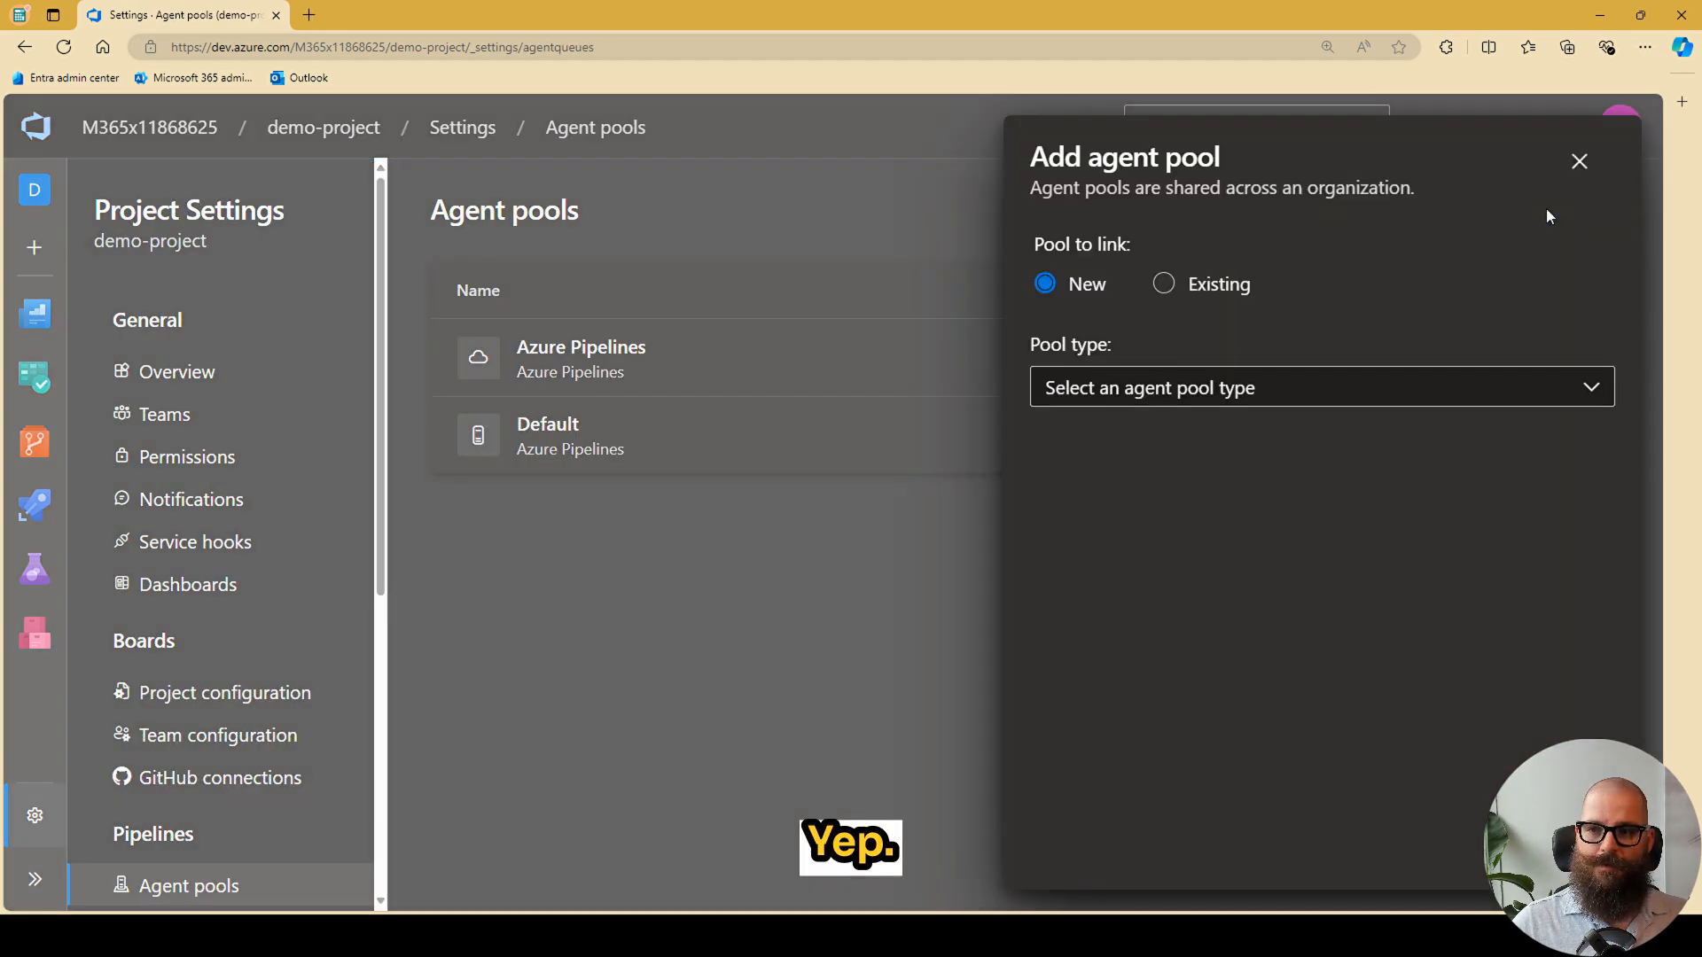
pyautogui.click(1180, 293)
pyautogui.click(1185, 363)
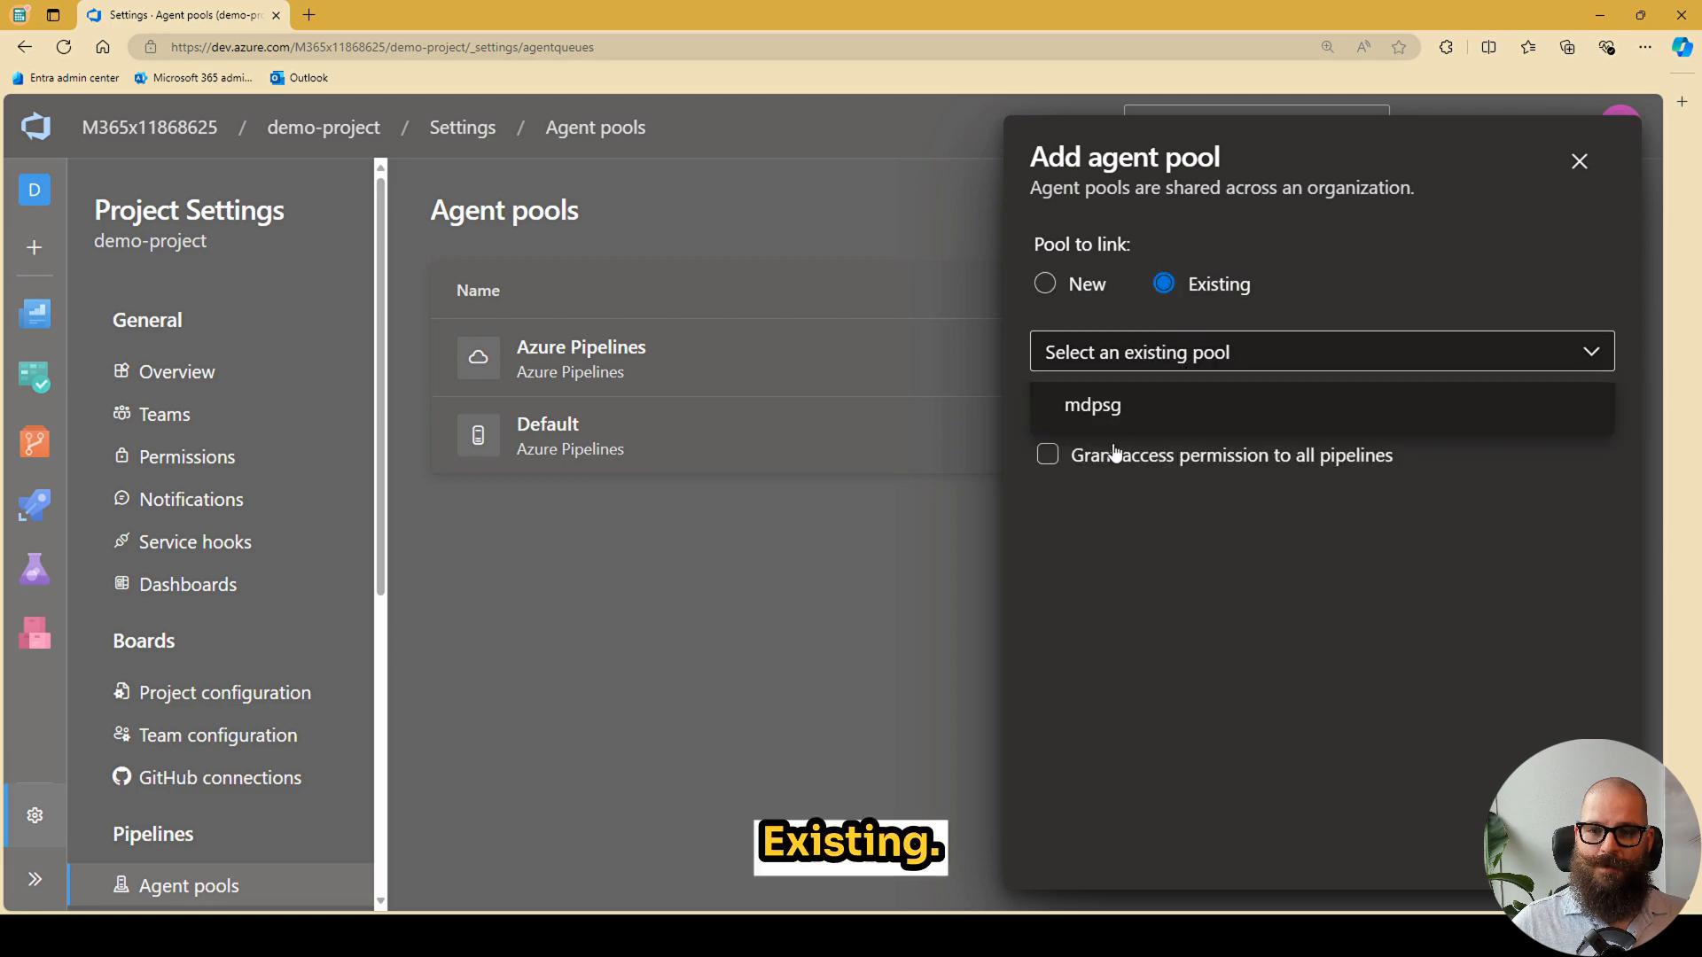
pyautogui.click(1098, 417)
pyautogui.click(1063, 461)
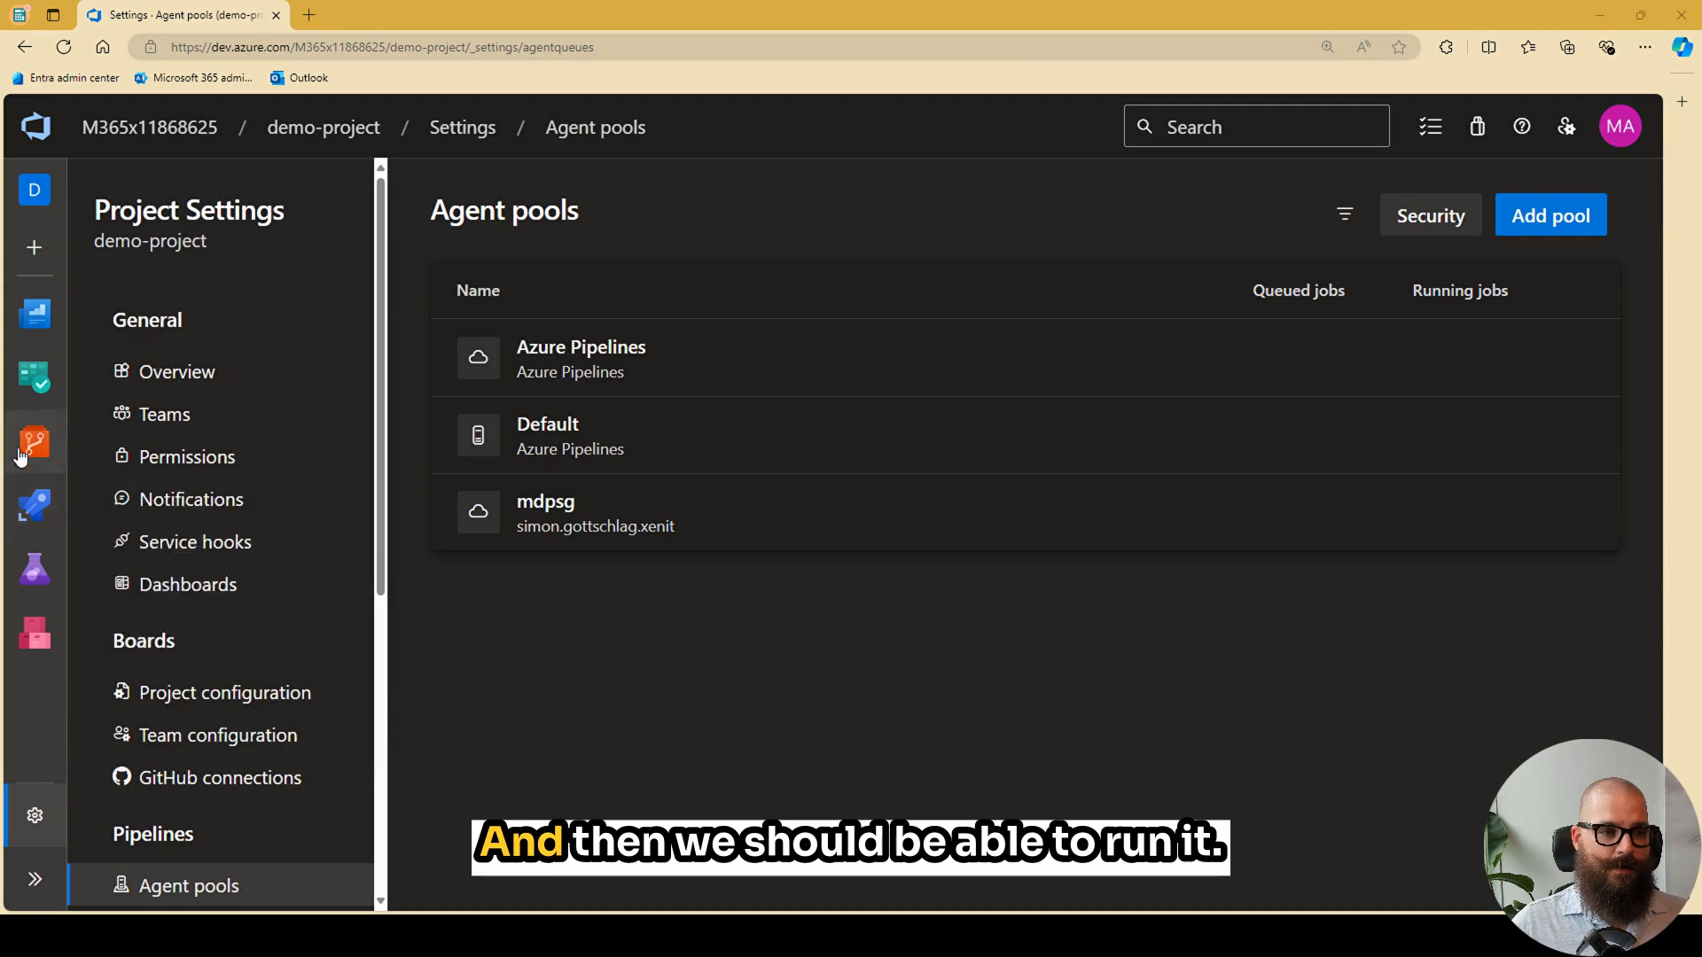
# - Run the demo-repo pipeline on the main branch with Entra Tenant ID foo and Entra Client ID bar
pyautogui.click(36, 510)
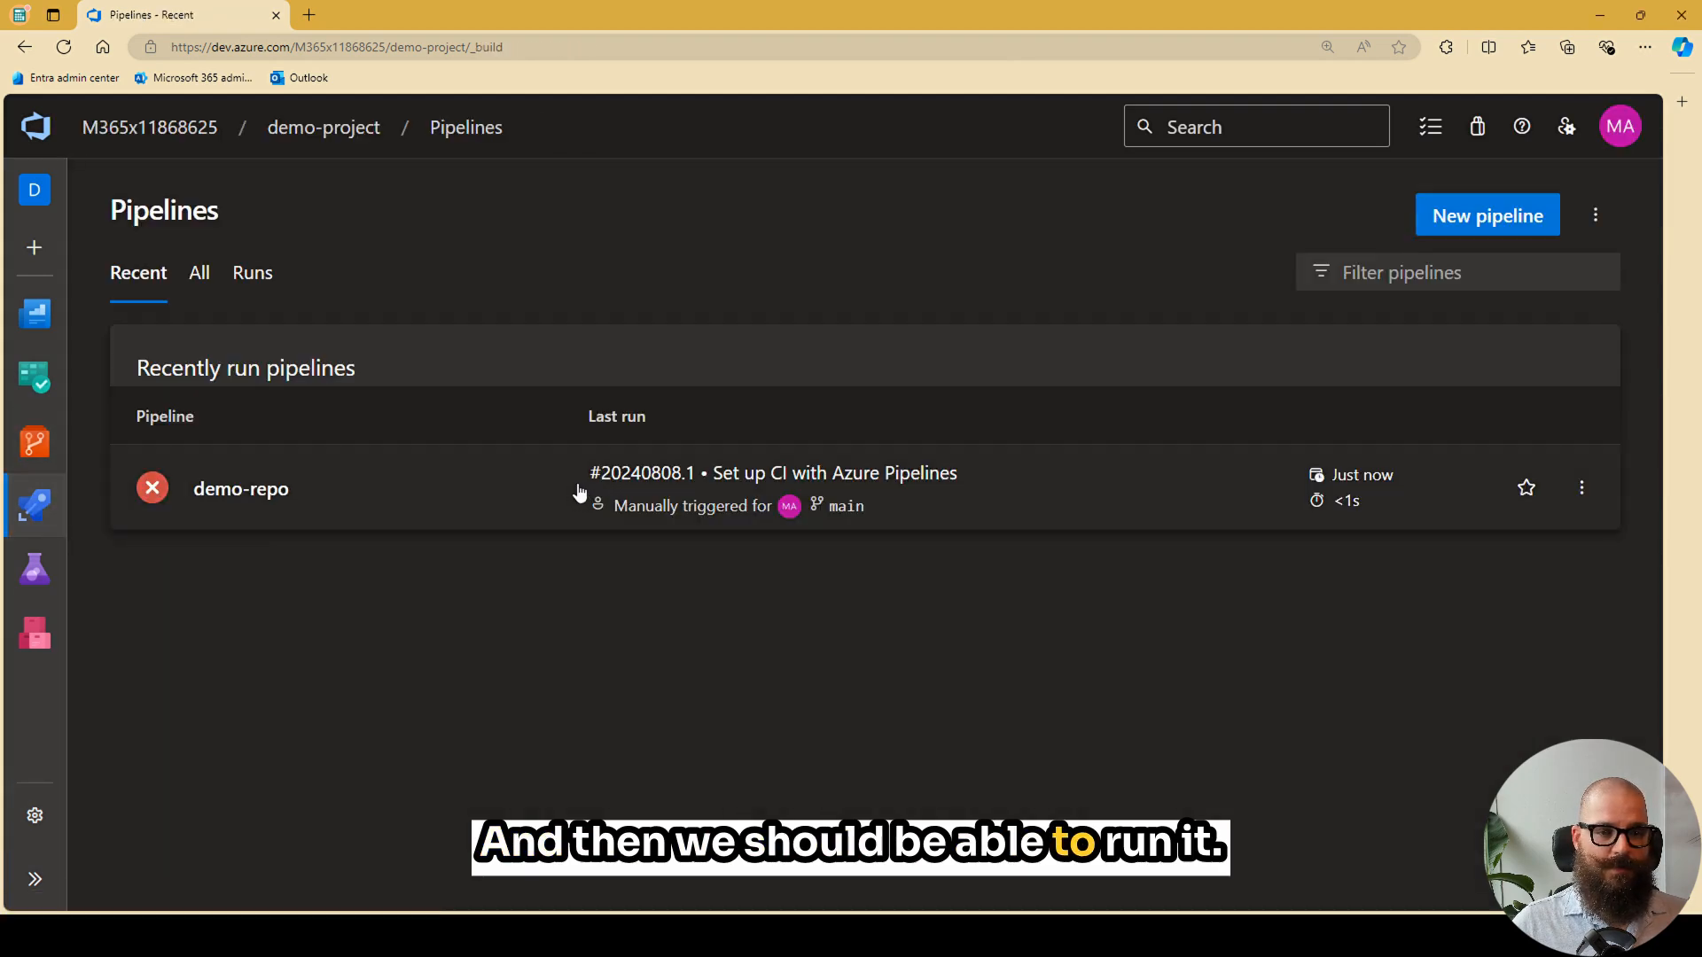
pyautogui.click(520, 517)
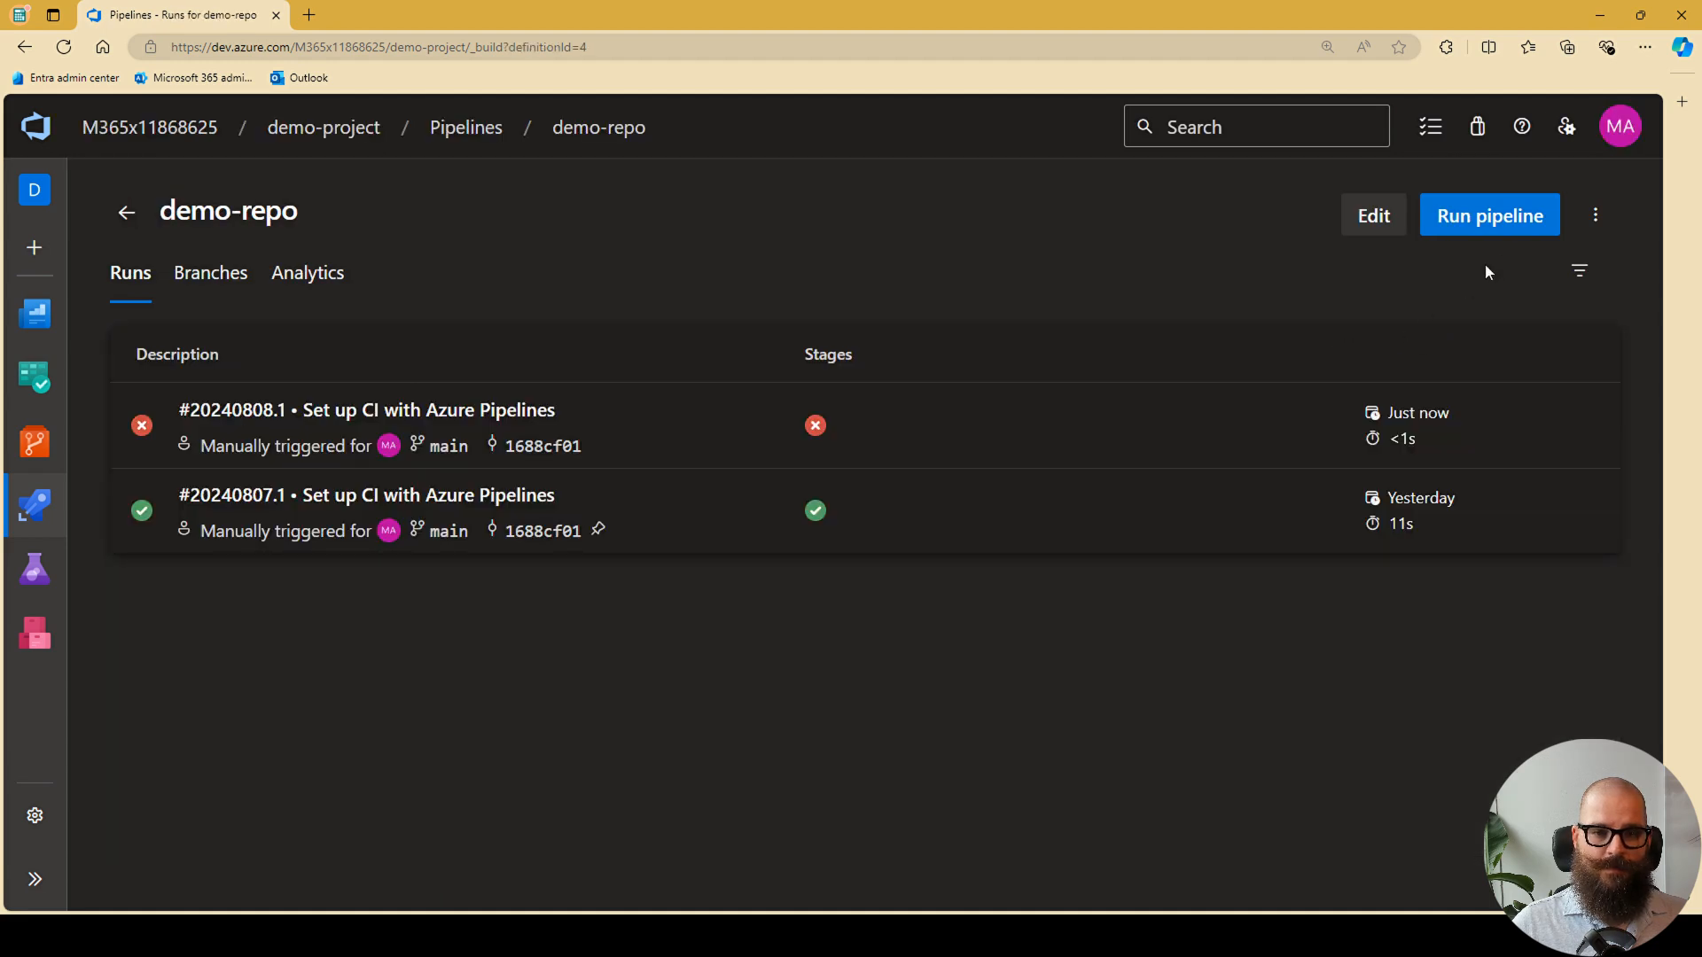
pyautogui.click(1489, 221)
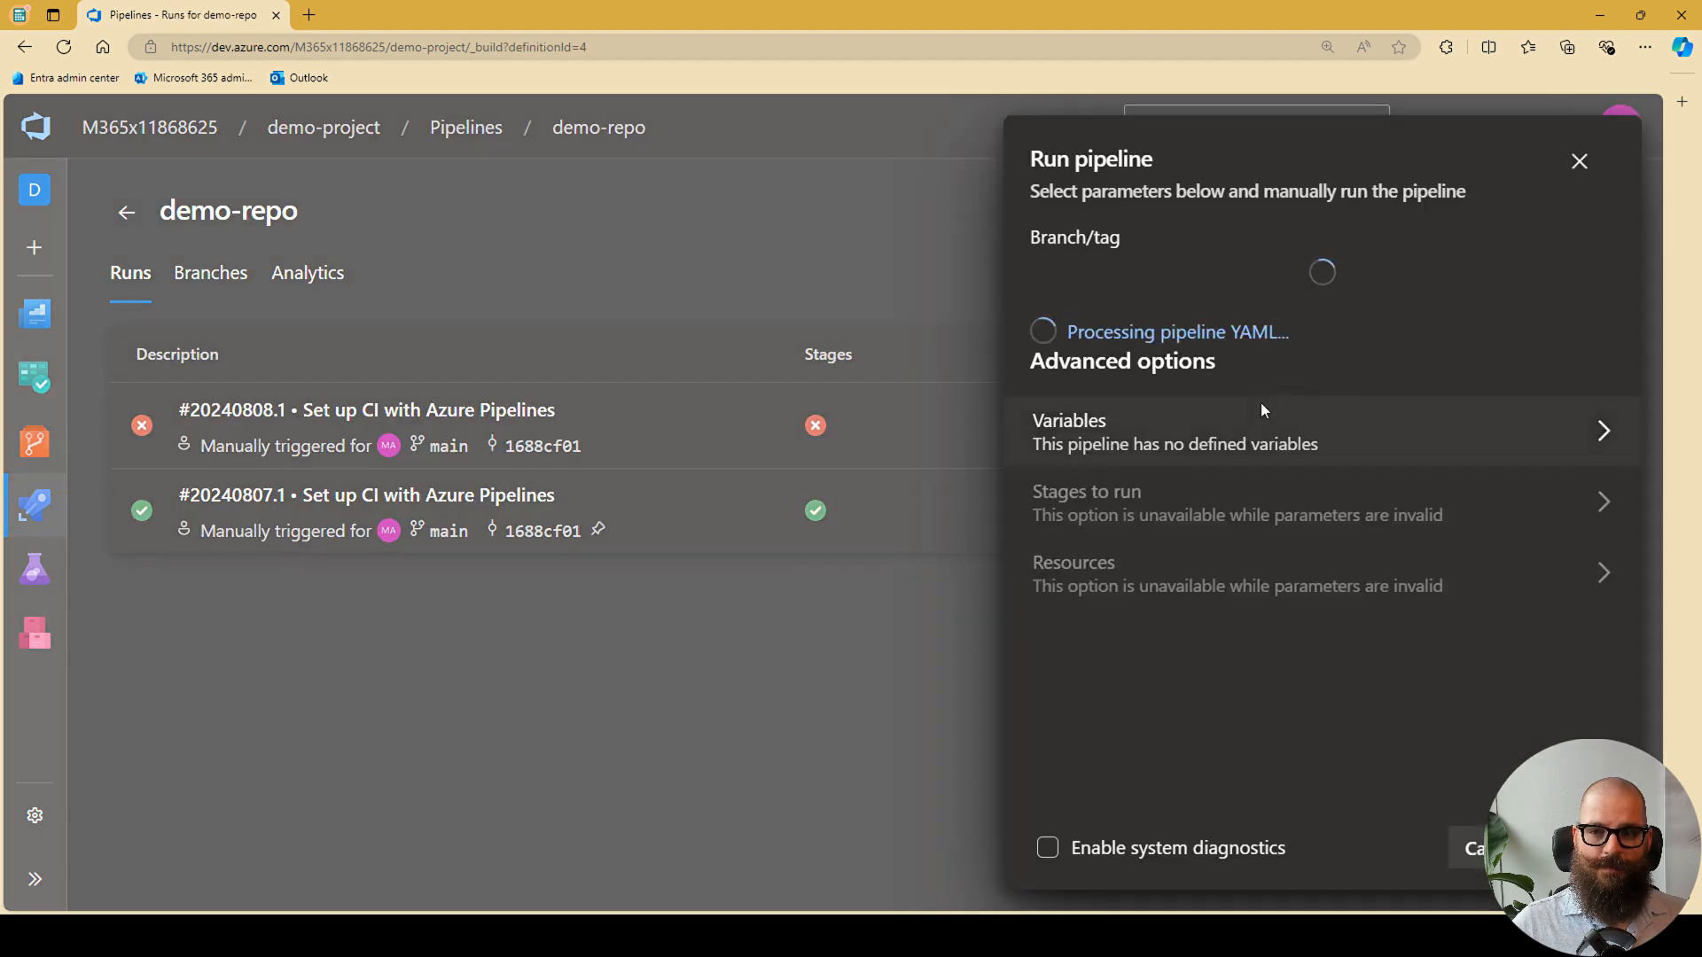
pyautogui.click(1103, 407)
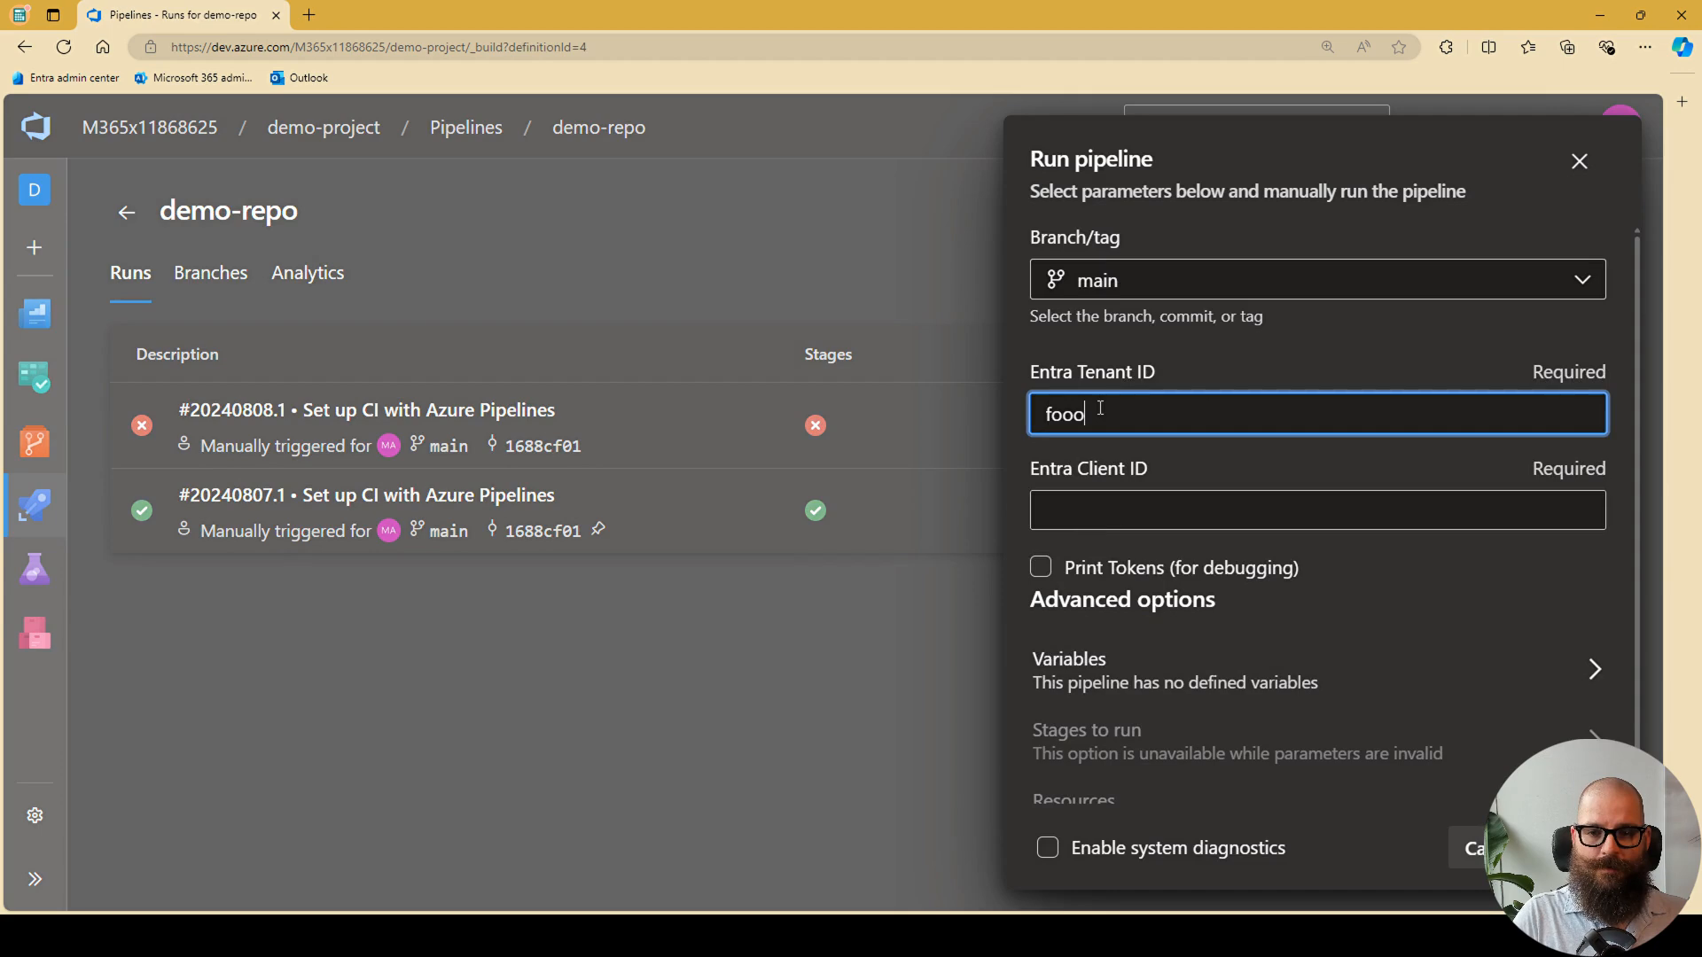
pyautogui.press('Tab')
pyautogui.write('b')
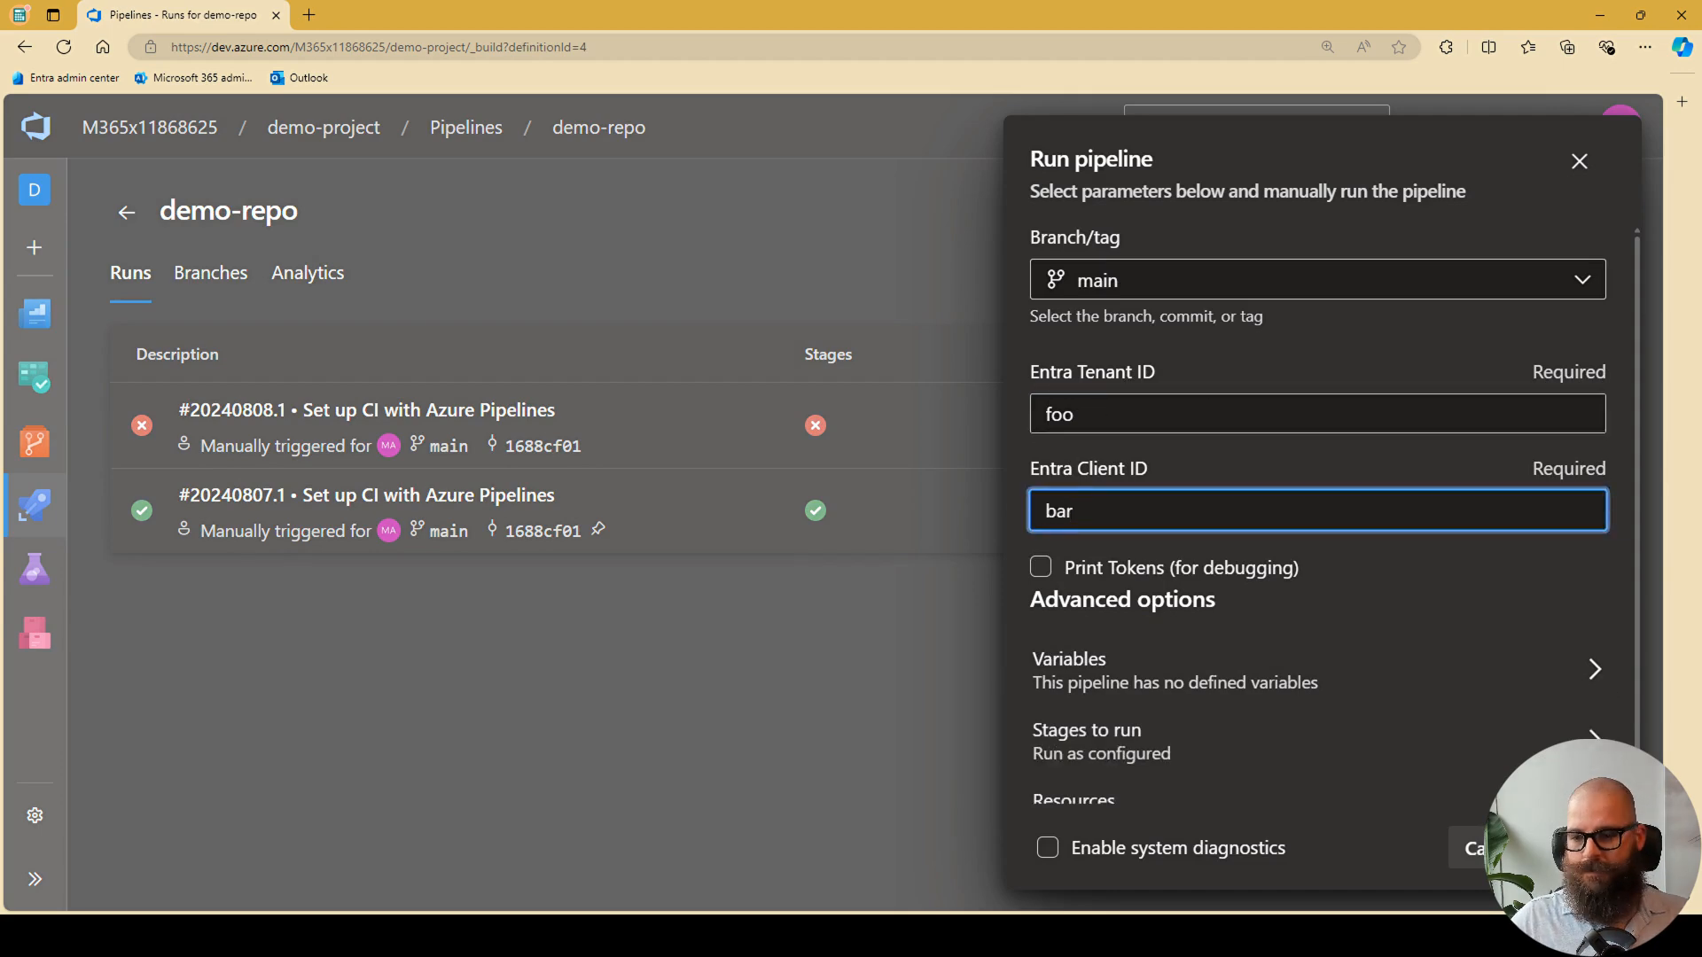
pyautogui.press('Return')
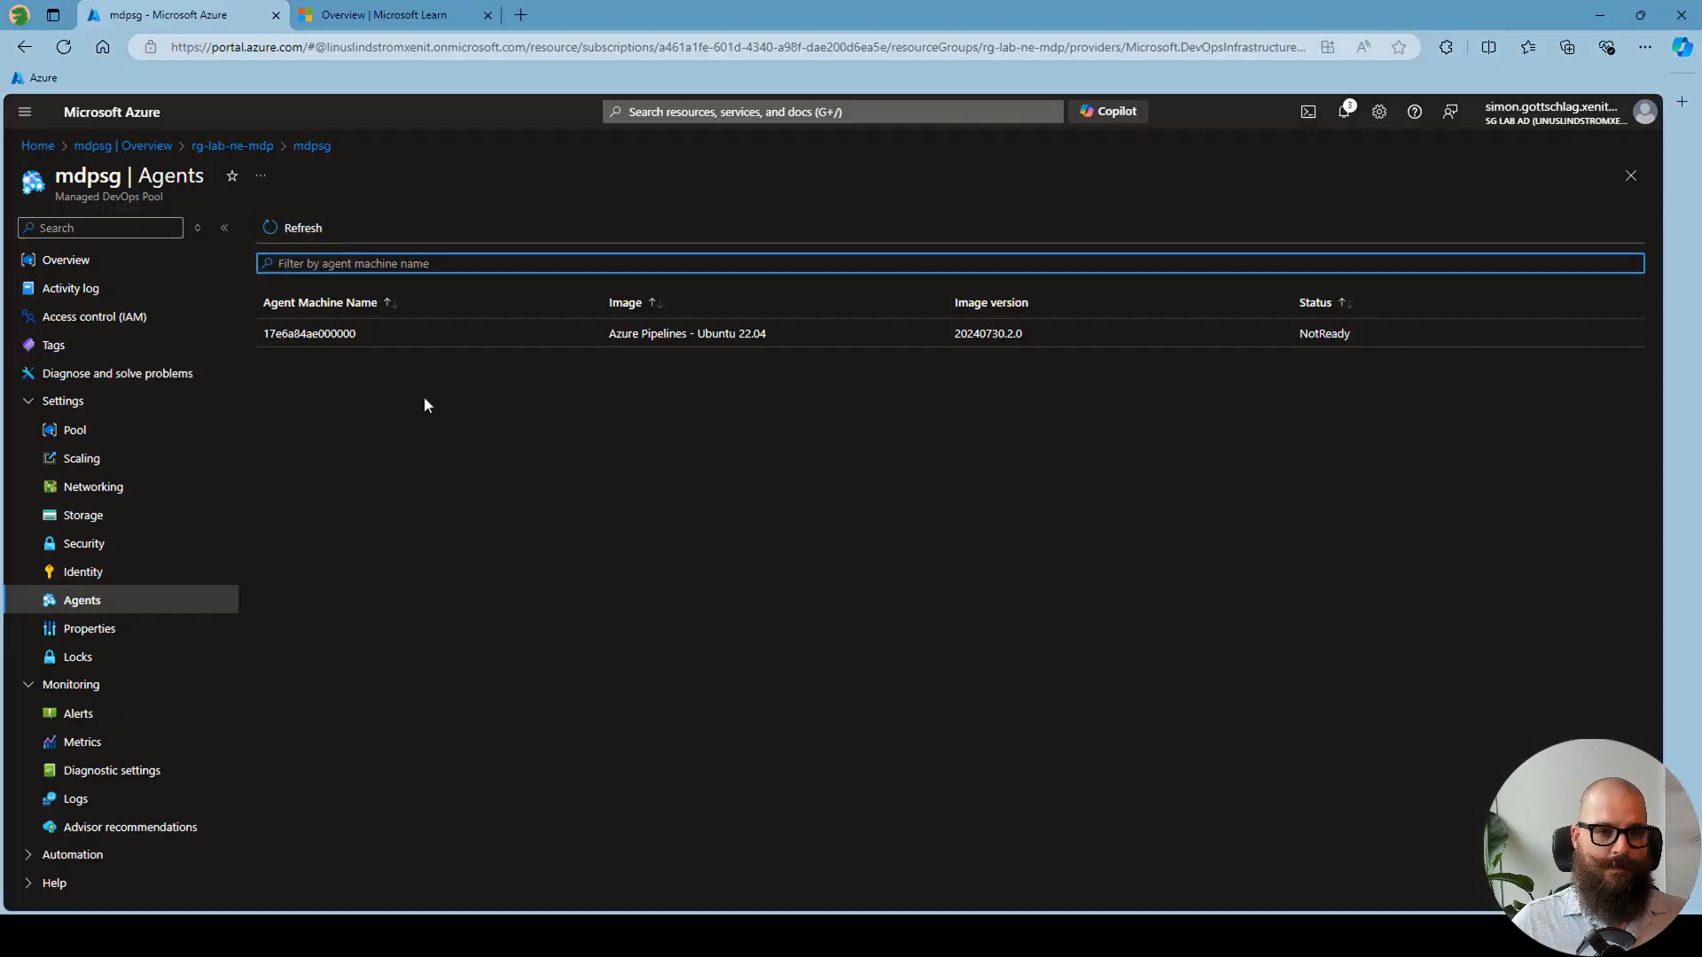
# - Examine the usage, provisioning health and error charts in the mdpsg pool's overview in the Azure portal
pyautogui.click(75, 430)
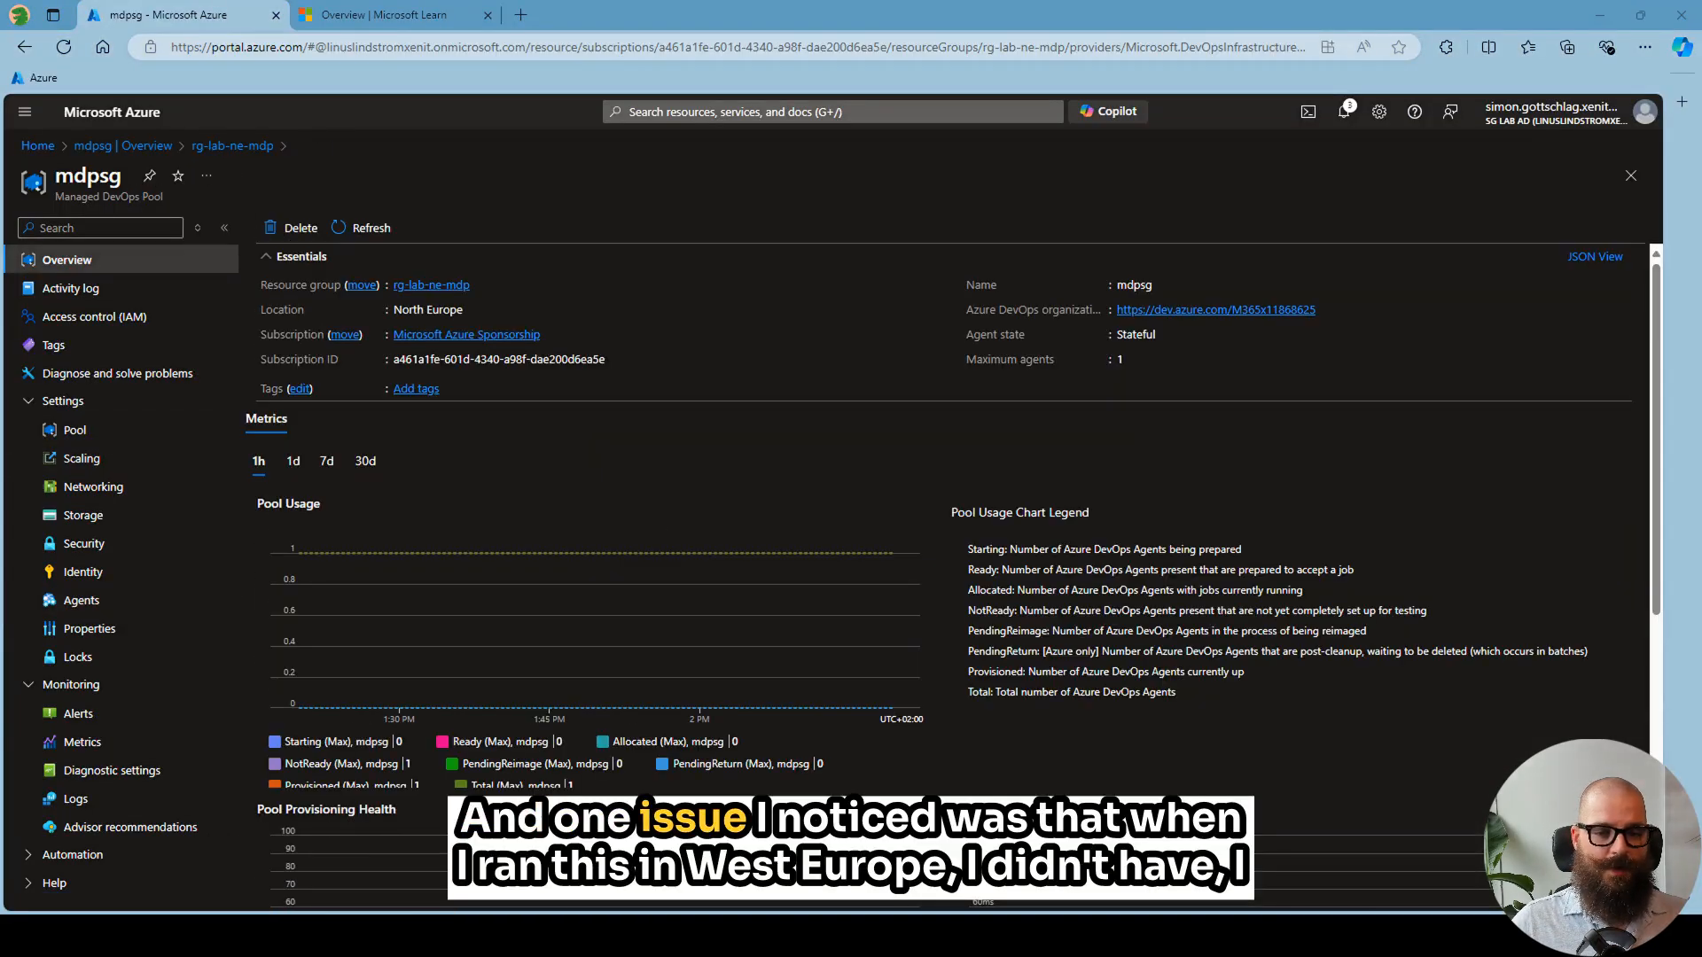
pyautogui.scroll(-5, 975, 691)
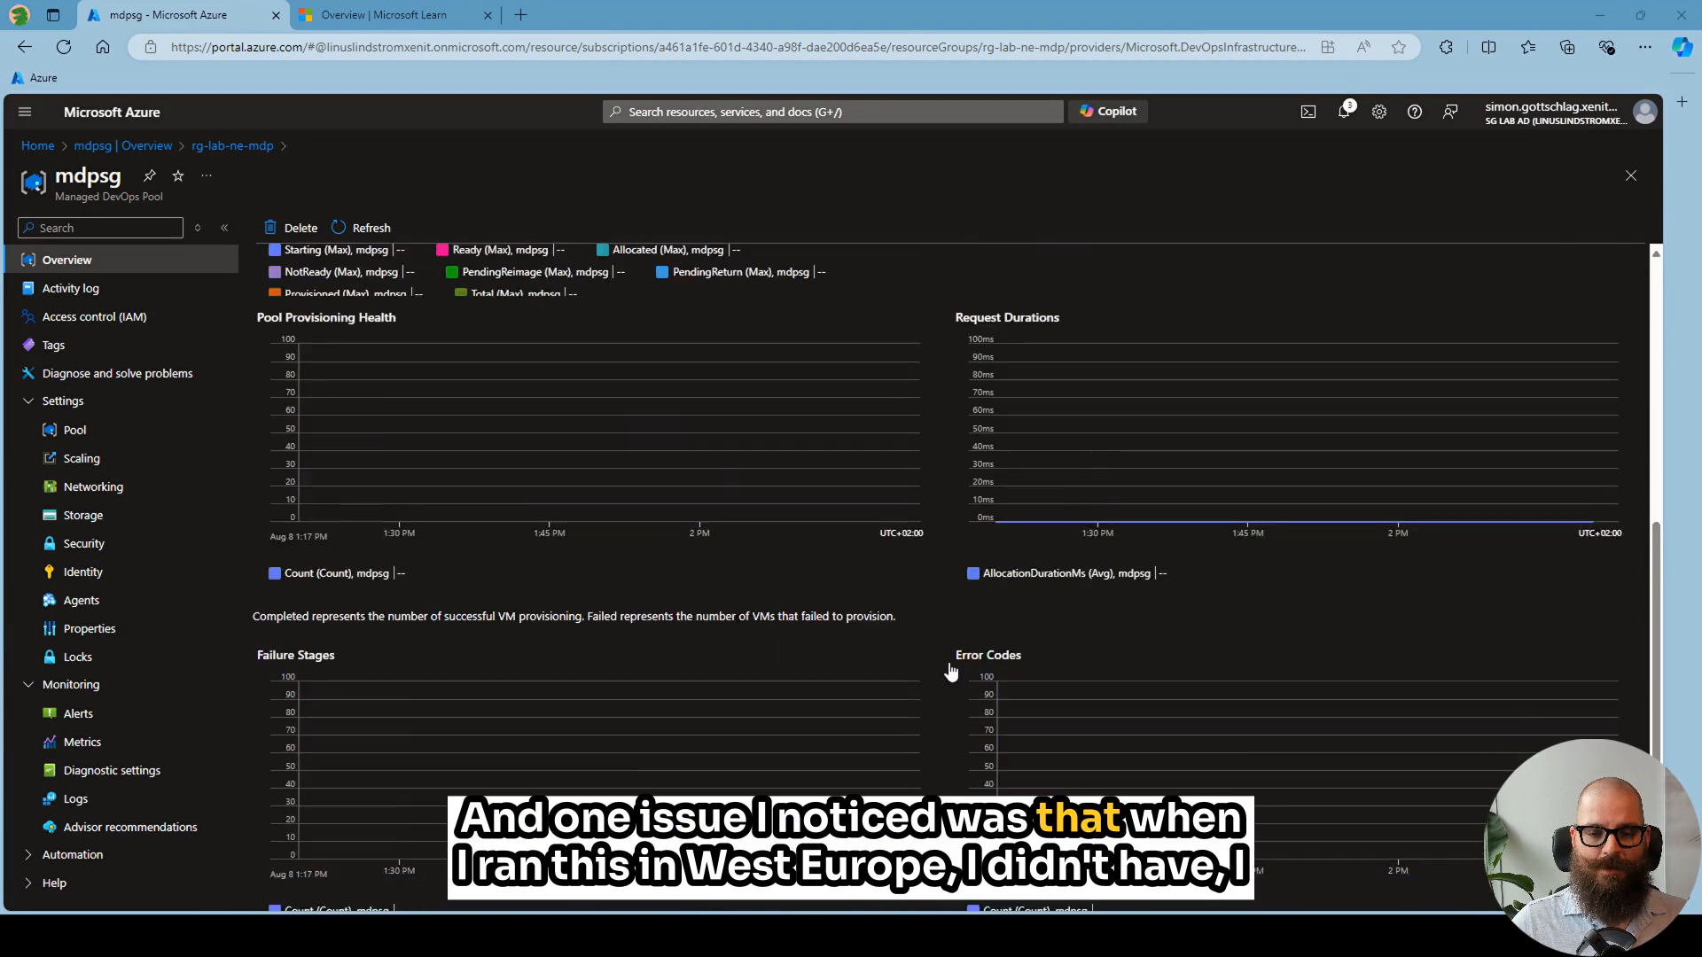
pyautogui.scroll(-1, 950, 673)
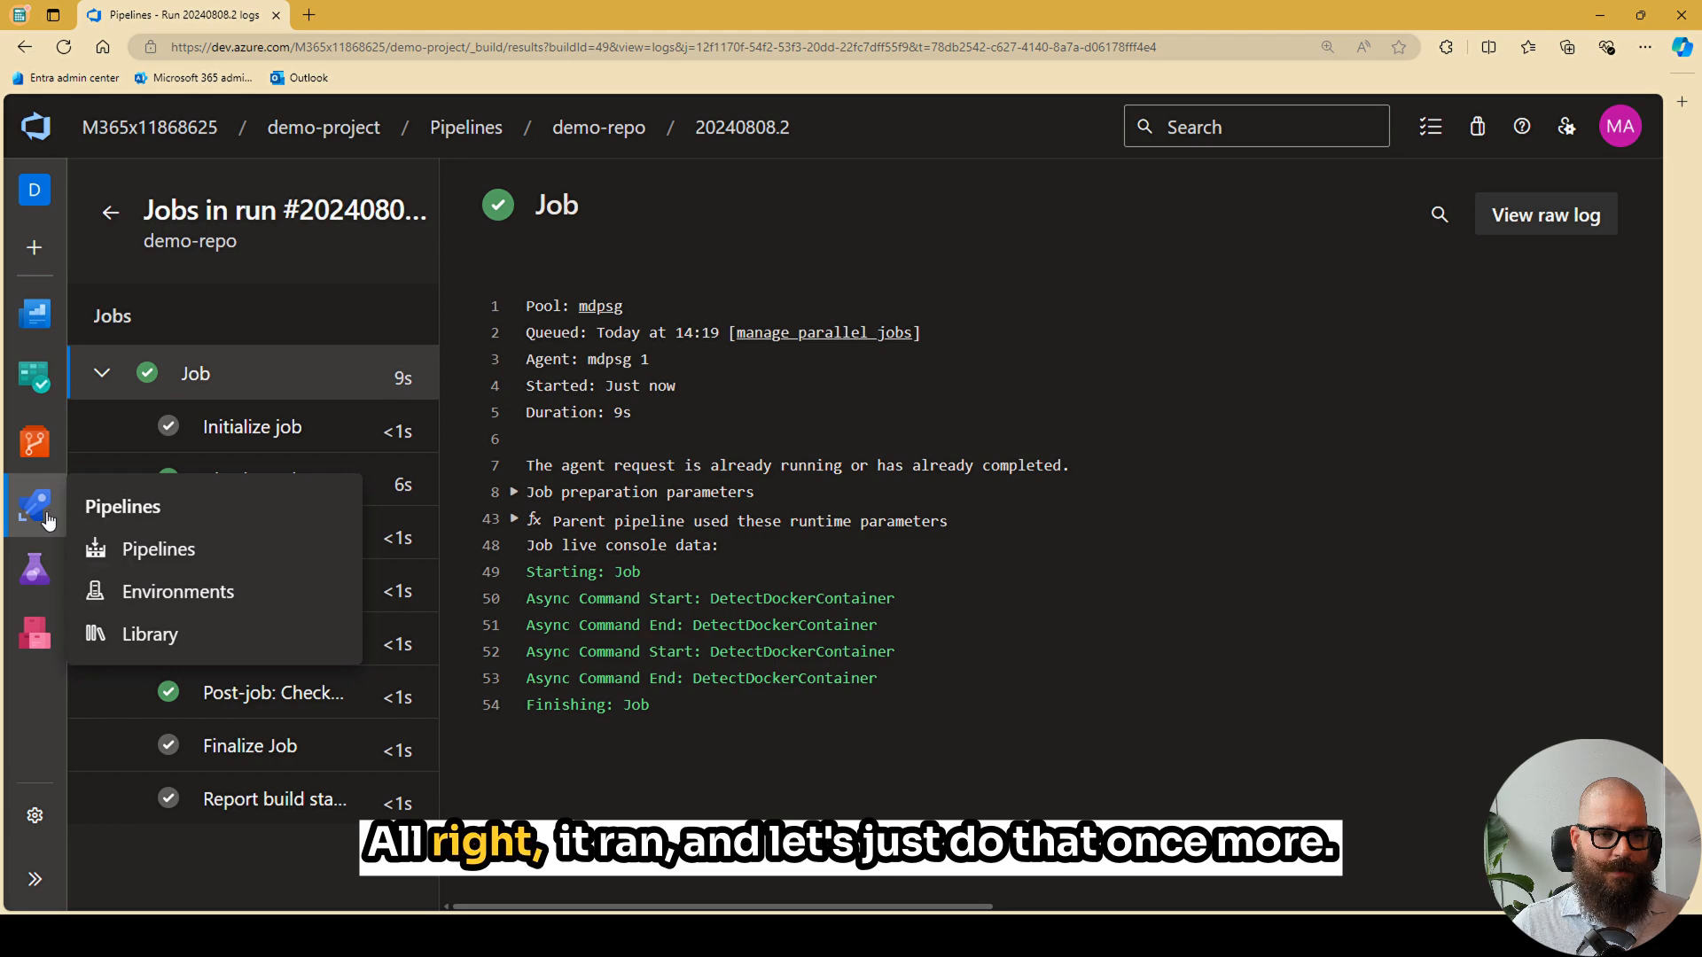
# - Run the demo-repo pipeline once more in Azure DevOps, again with Entra Tenant ID foo and Entra Client ID bar
pyautogui.click(46, 518)
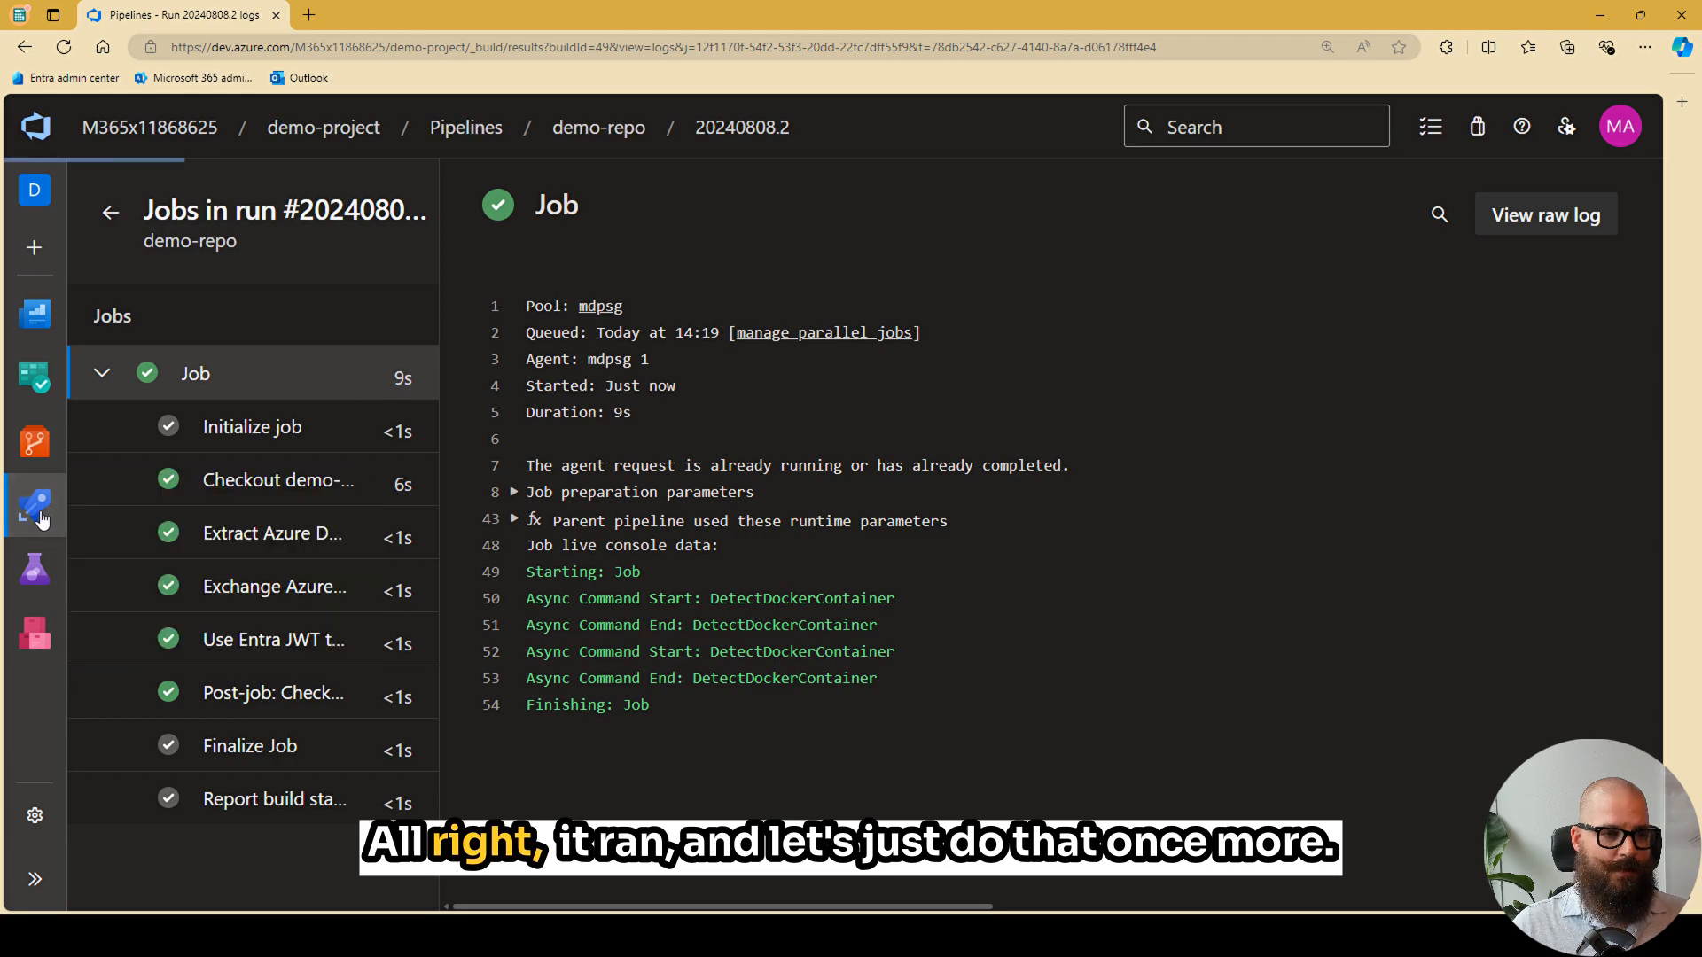
pyautogui.click(387, 503)
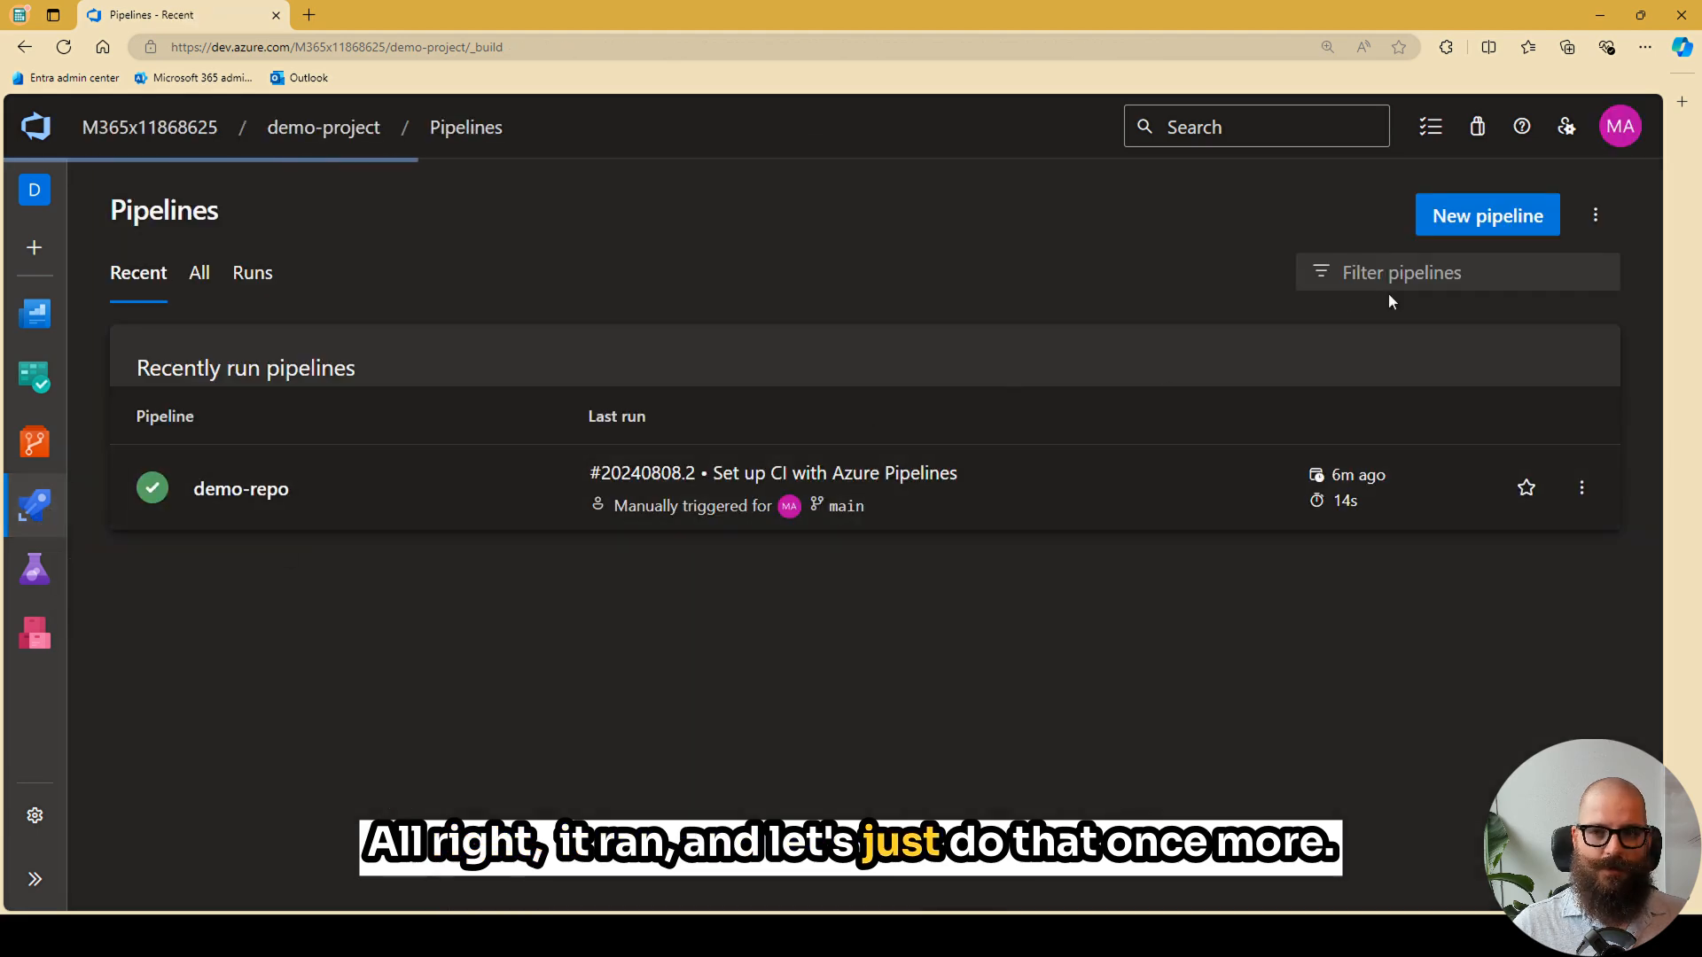
pyautogui.click(1487, 228)
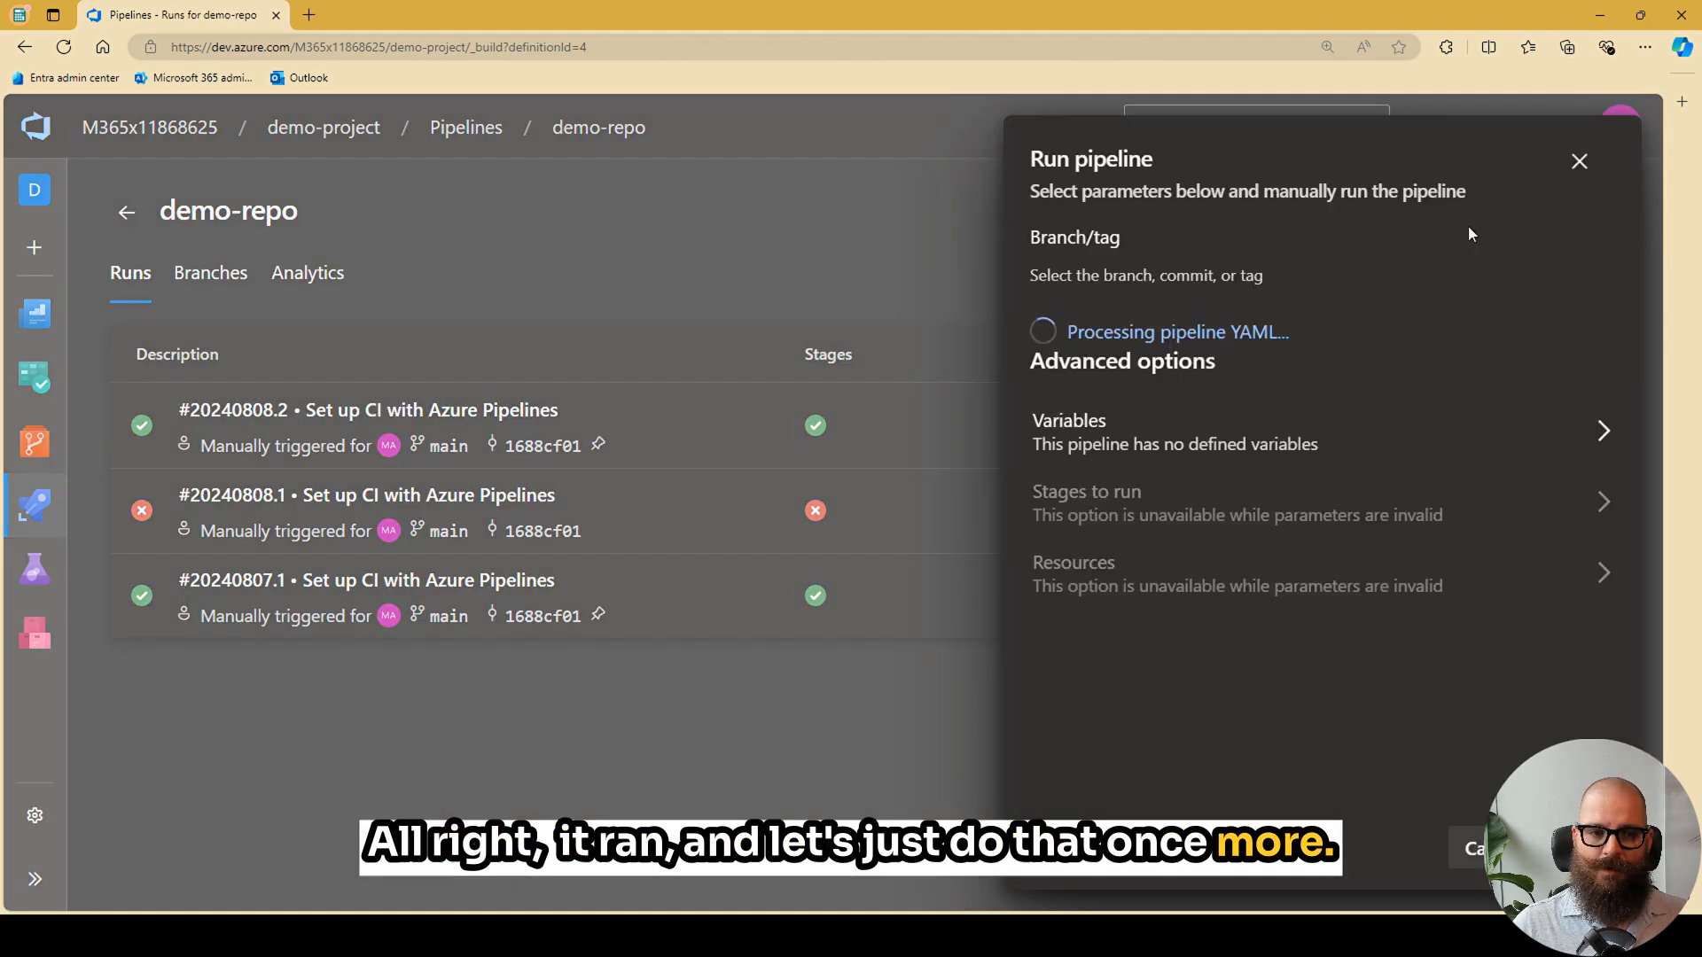
pyautogui.click(1113, 413)
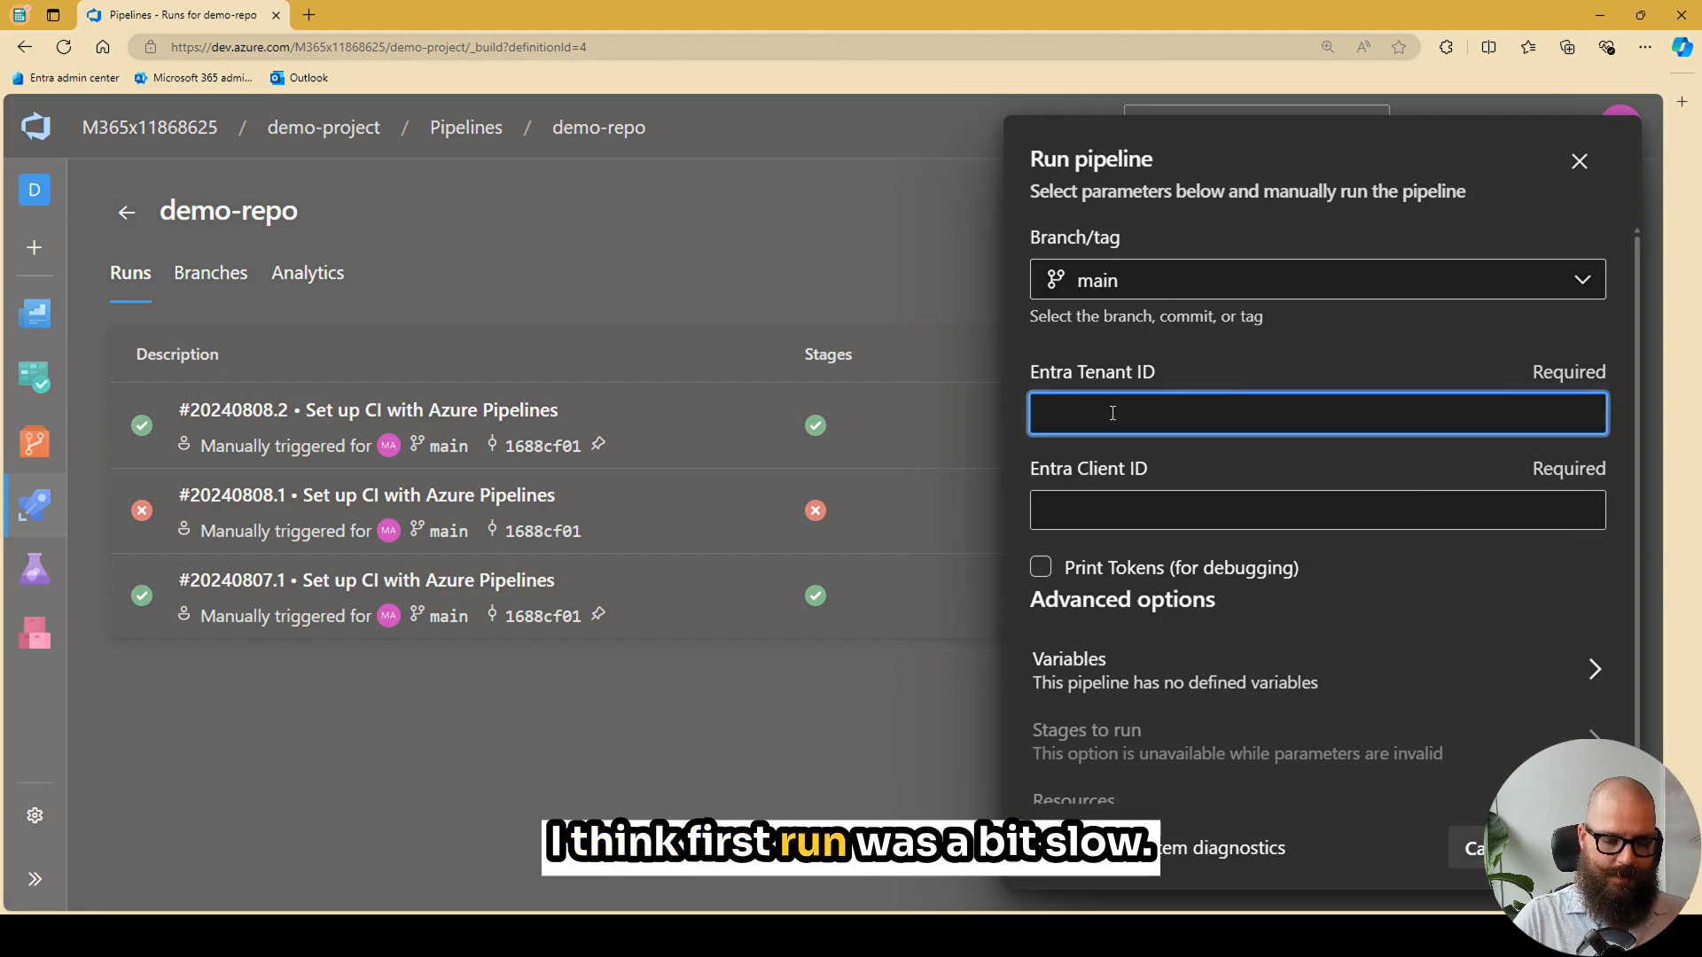
pyautogui.press('Tab')
pyautogui.write('ba')
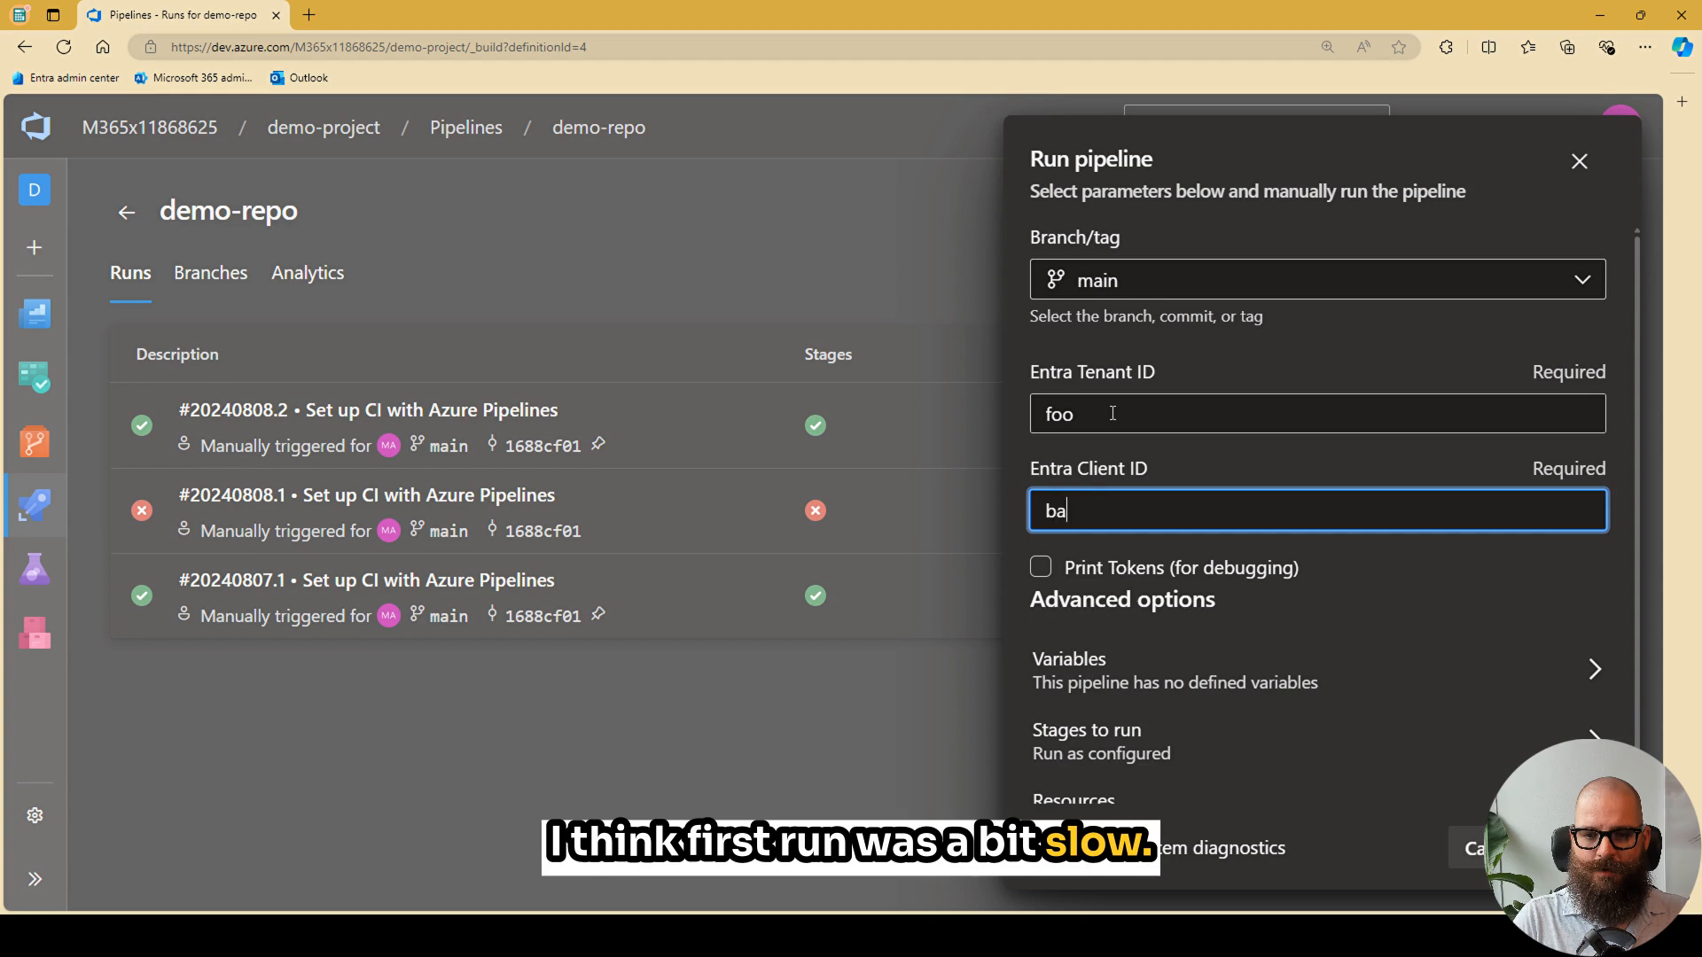
pyautogui.write('r')
pyautogui.click(1577, 848)
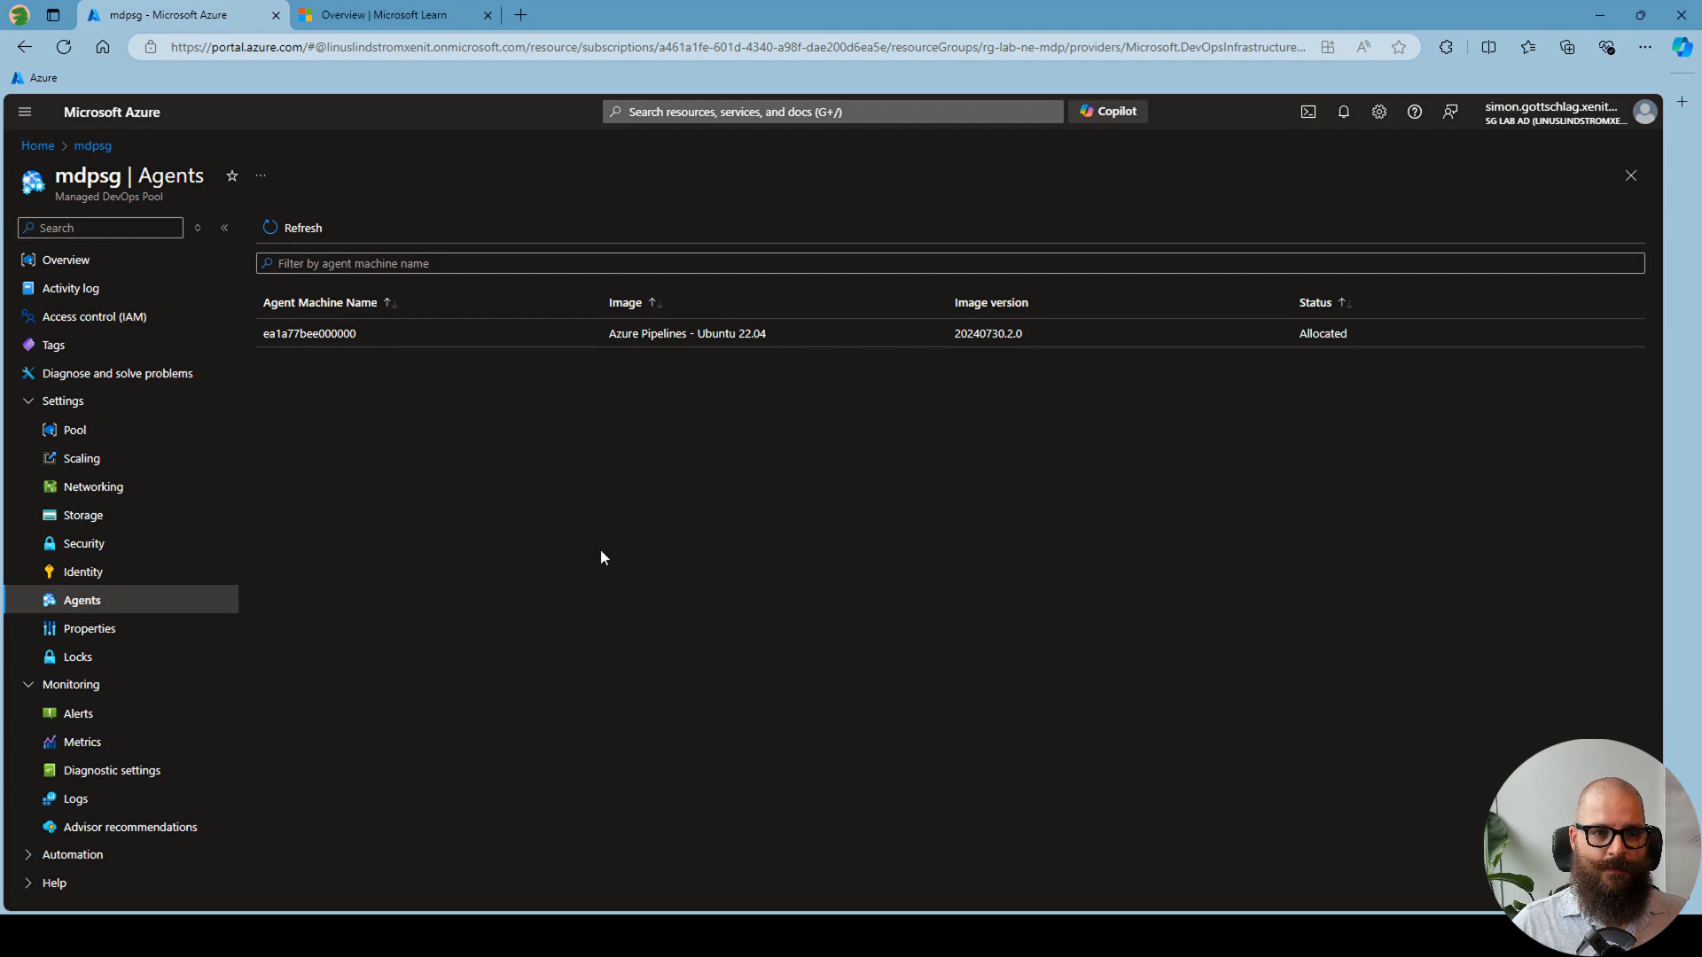
# - Switch to the diagram of the customer Azure subscription and the Microsoft internal subscription
pyautogui.hotkey('alt', 'Tab')
pyautogui.hotkey('alt', 'Tab')
pyautogui.hotkey('alt', 'Tab')
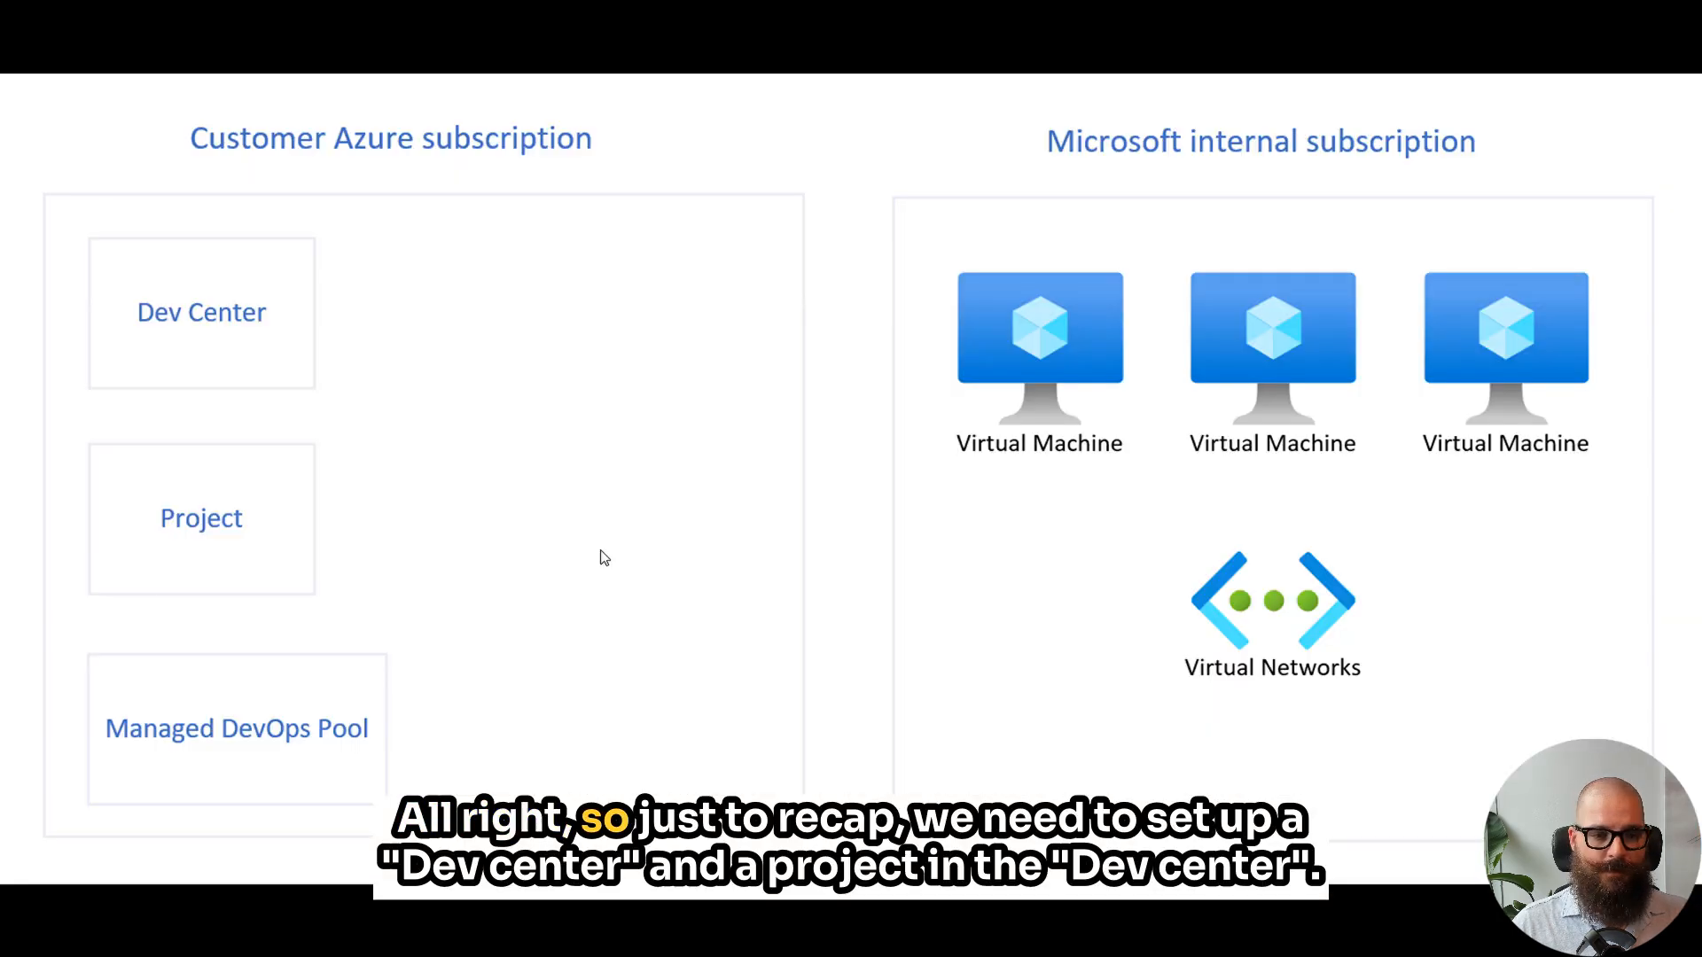